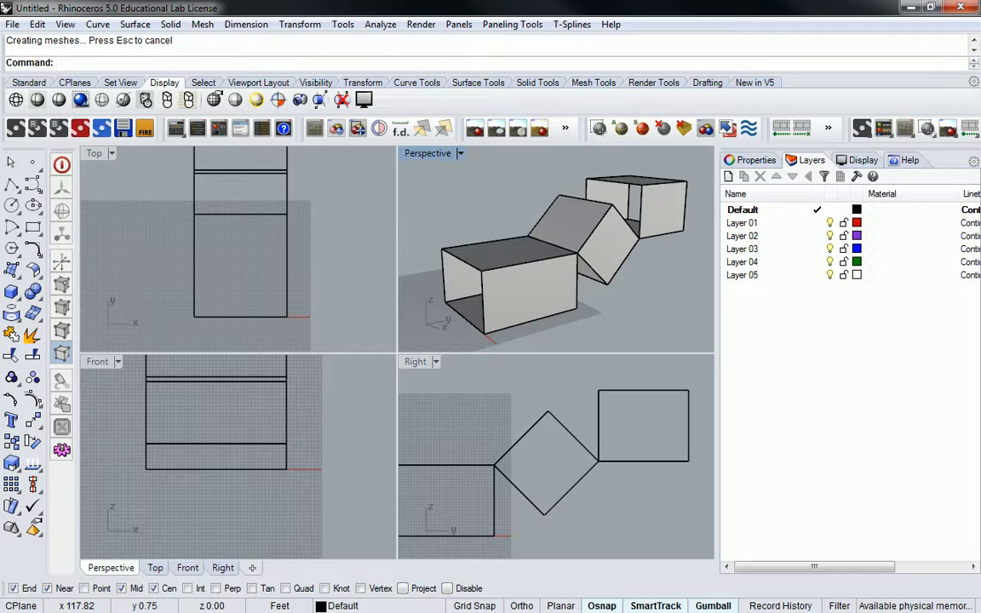
Start a BlendSrf surface blend from the tilted middle box's bottom edge to the front box's facing bottom edge.
right_drag(622, 341, 578, 246)
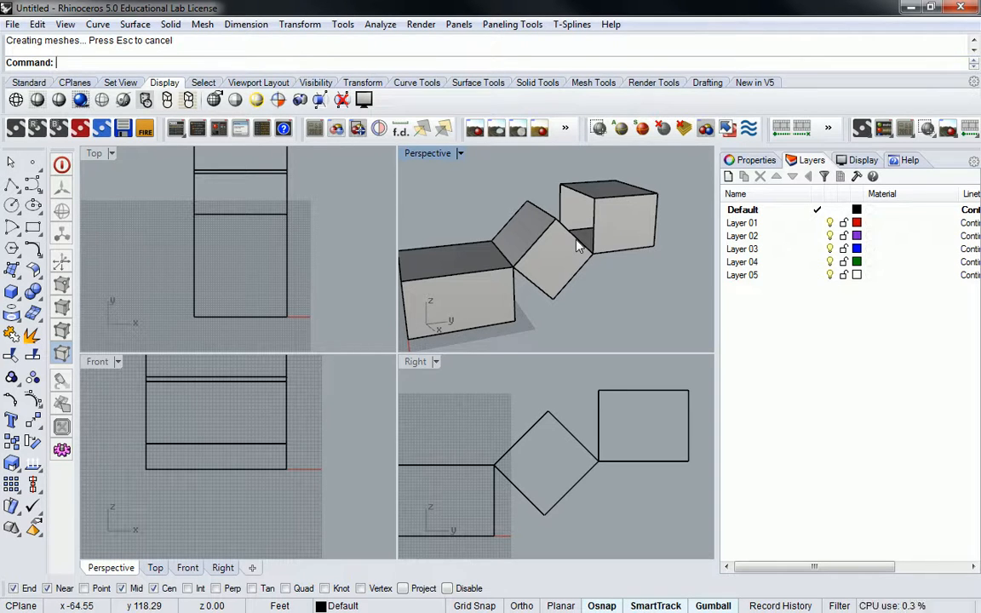
right_drag(578, 247, 552, 299)
scroll(494, 309, up, 6)
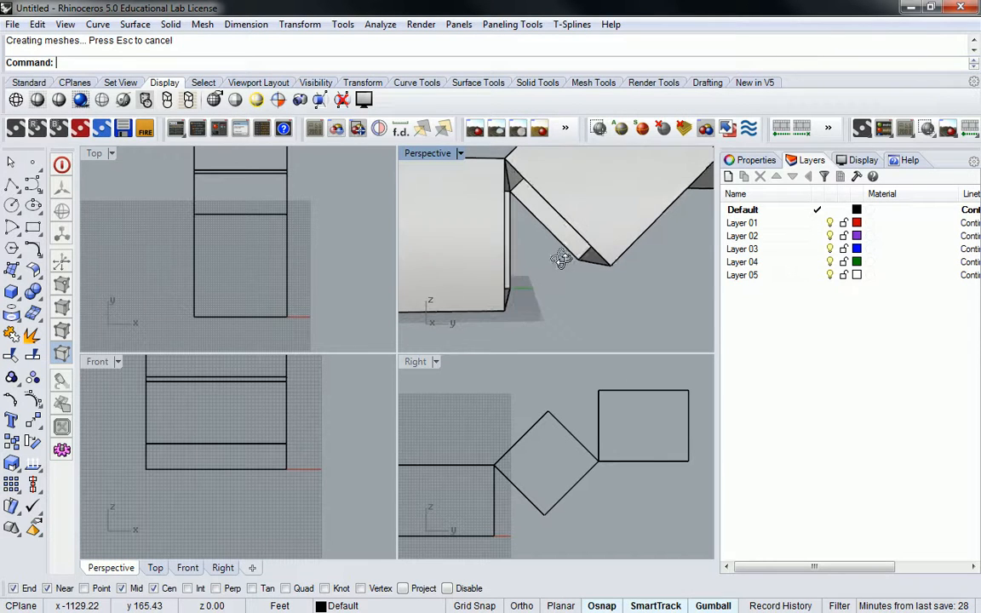
text(Blend)
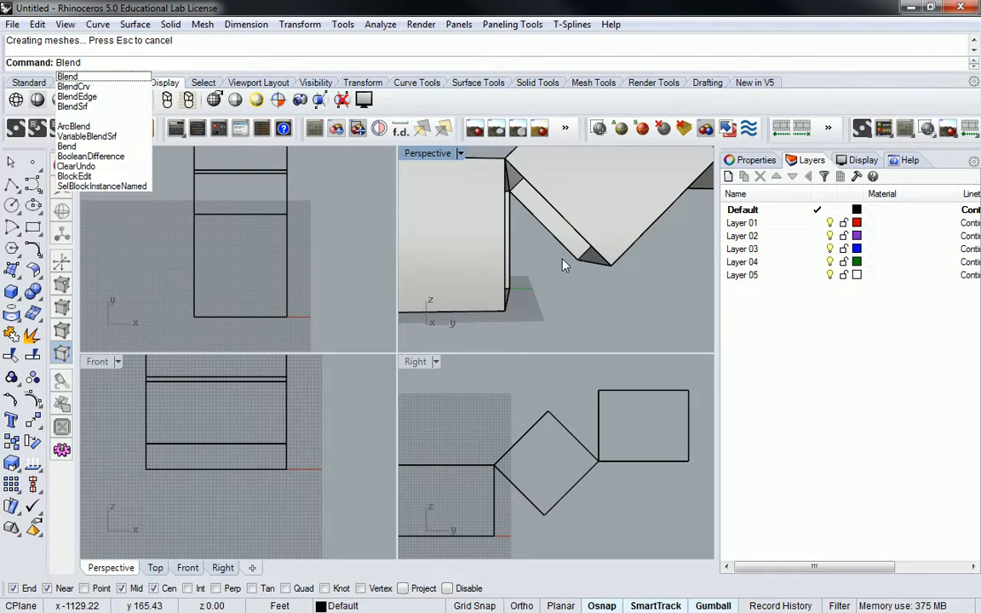
click(85, 107)
scroll(581, 284, up, 2)
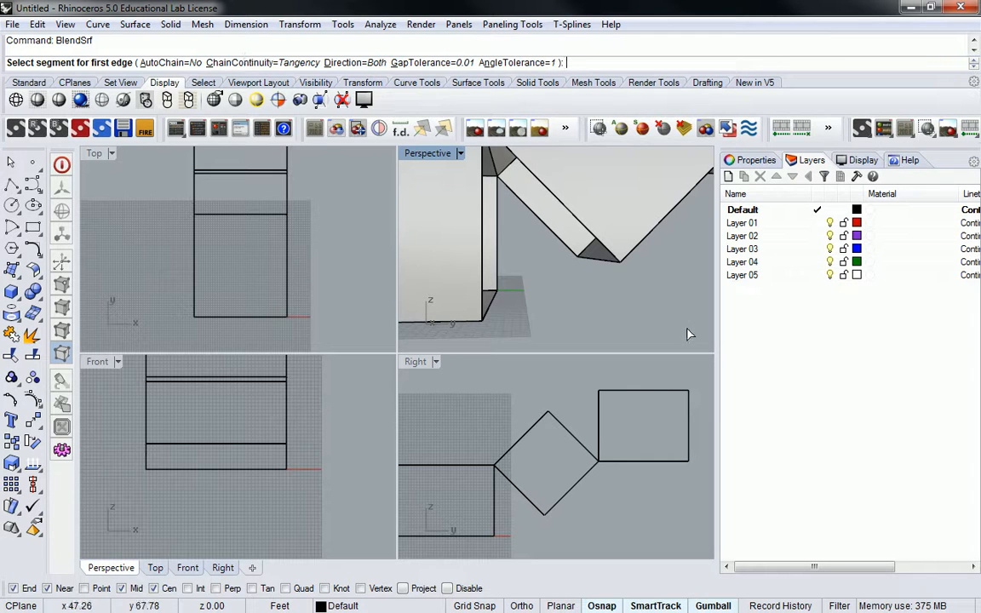
click(599, 266)
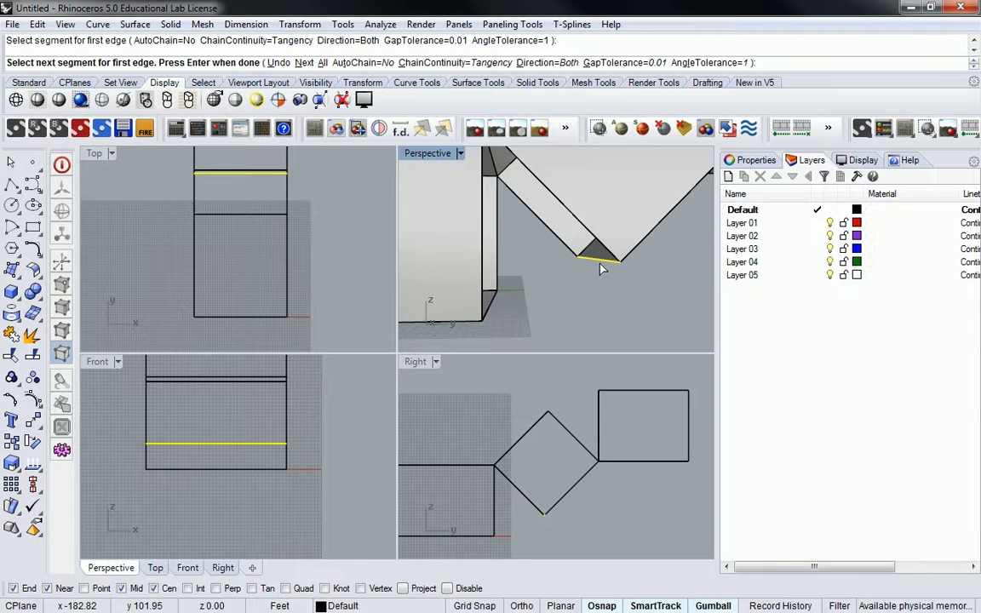
click(490, 312)
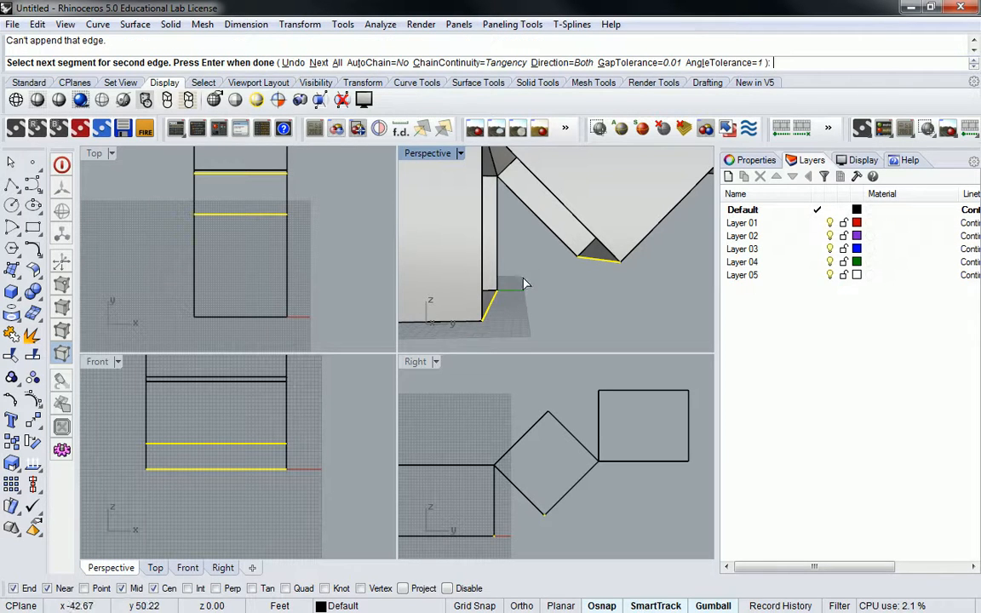
key(Return)
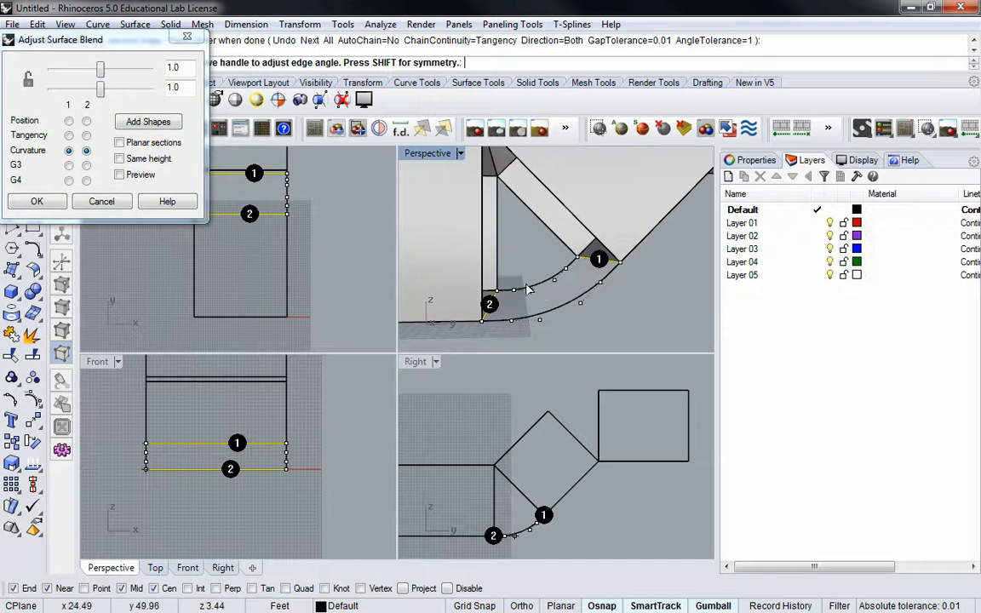
Adjust the surface blend's bulge values to 2.868 for the first edge and 0.871 for the second.
drag(119, 40, 235, 179)
right_drag(599, 304, 619, 287)
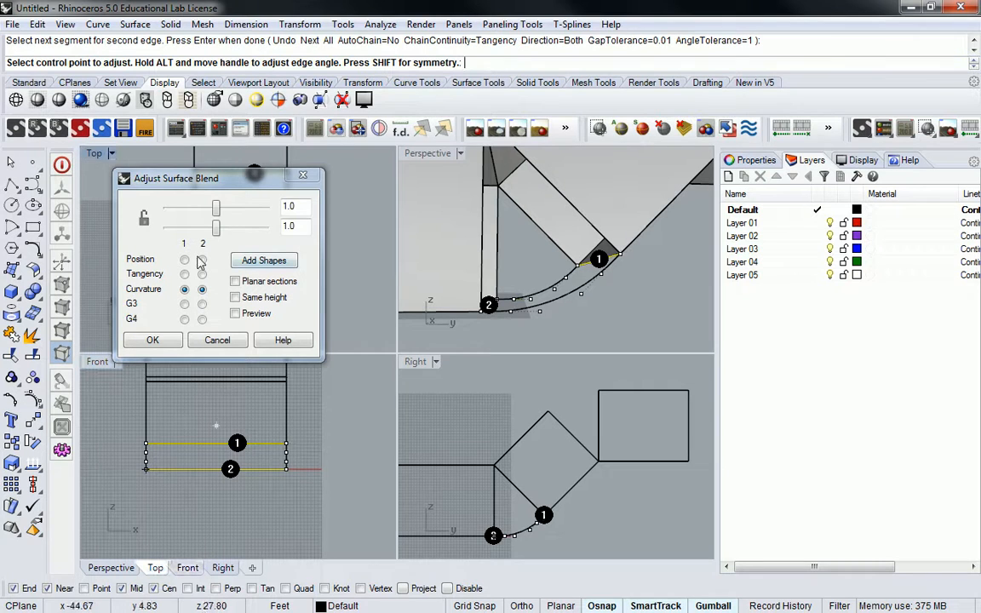
drag(215, 208, 259, 215)
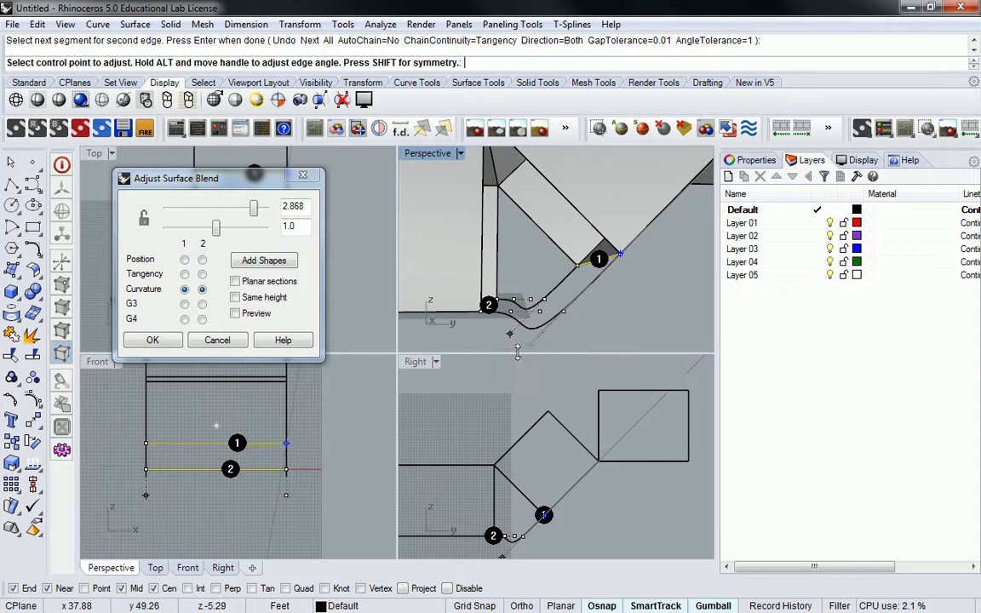
scroll(670, 255, down, 6)
scroll(662, 307, up, 6)
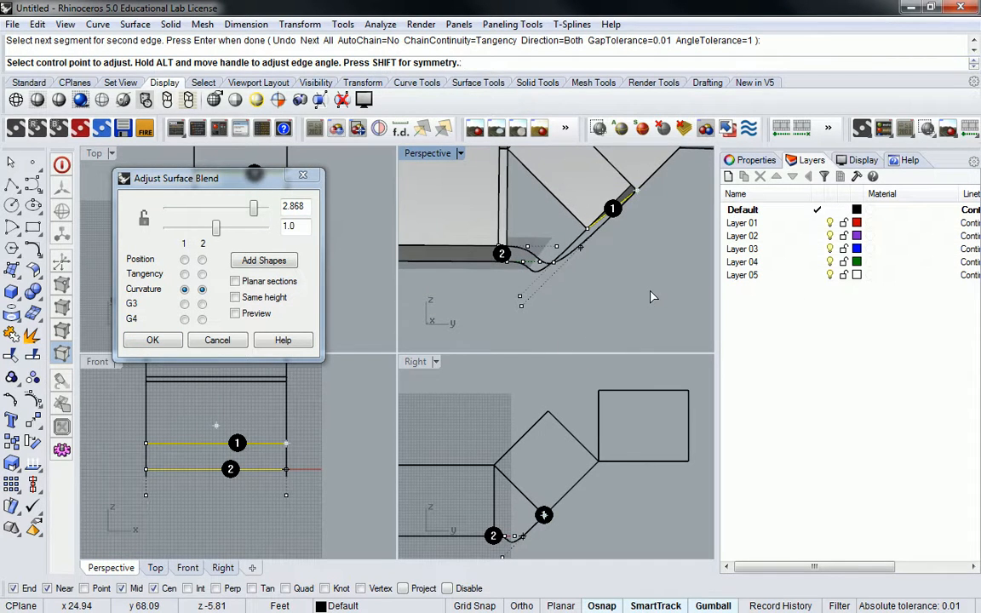
mouse_move(216, 226)
mouse_down()
mouse_move(246, 229)
mouse_move(212, 229)
mouse_up()
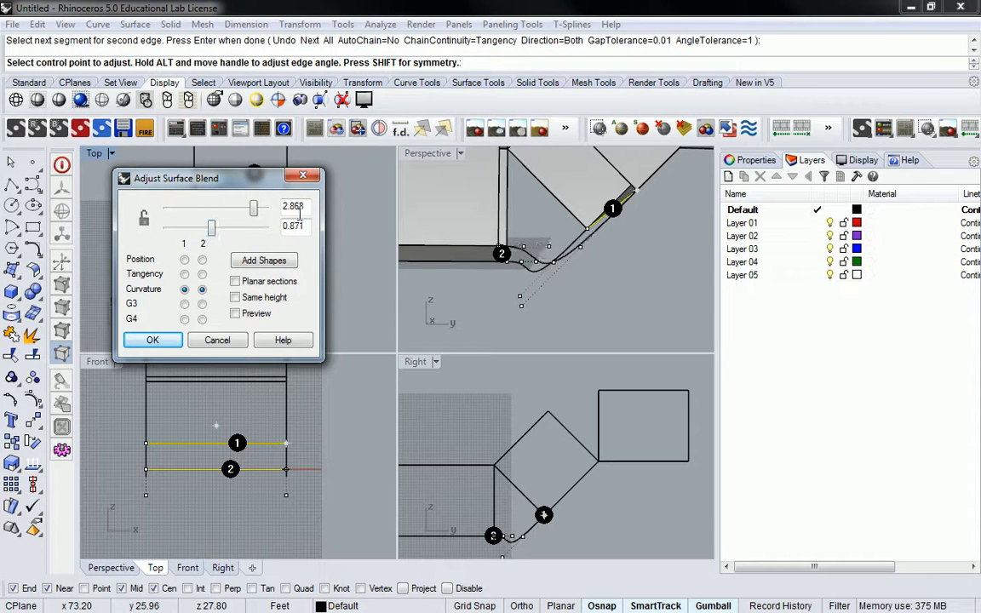
Reset both bulge values of the surface blend to 1.0.
double_click(293, 225)
text(1)
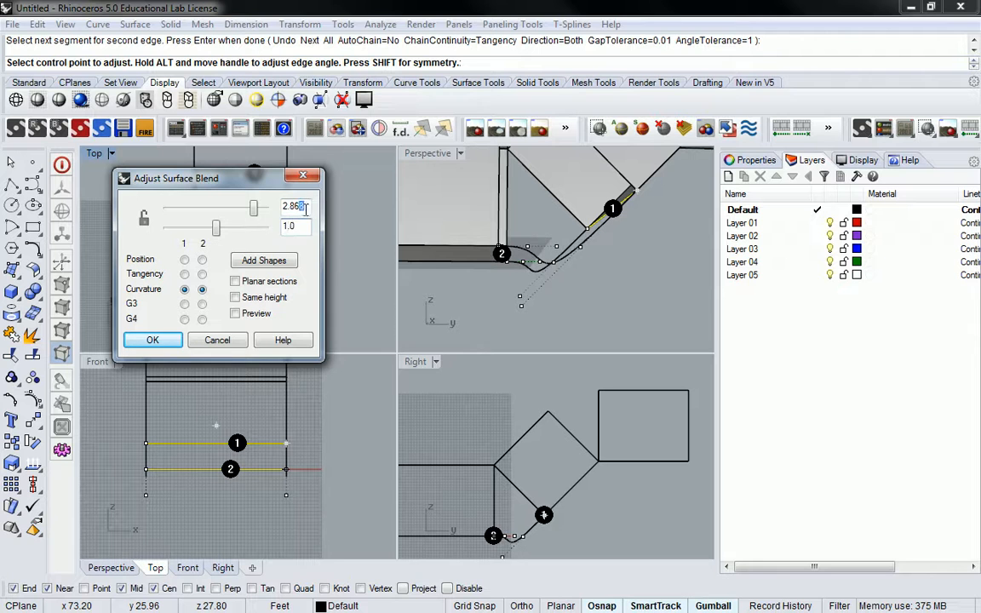
double_click(293, 206)
text(1)
key(Tab)
right_drag(661, 171, 601, 204)
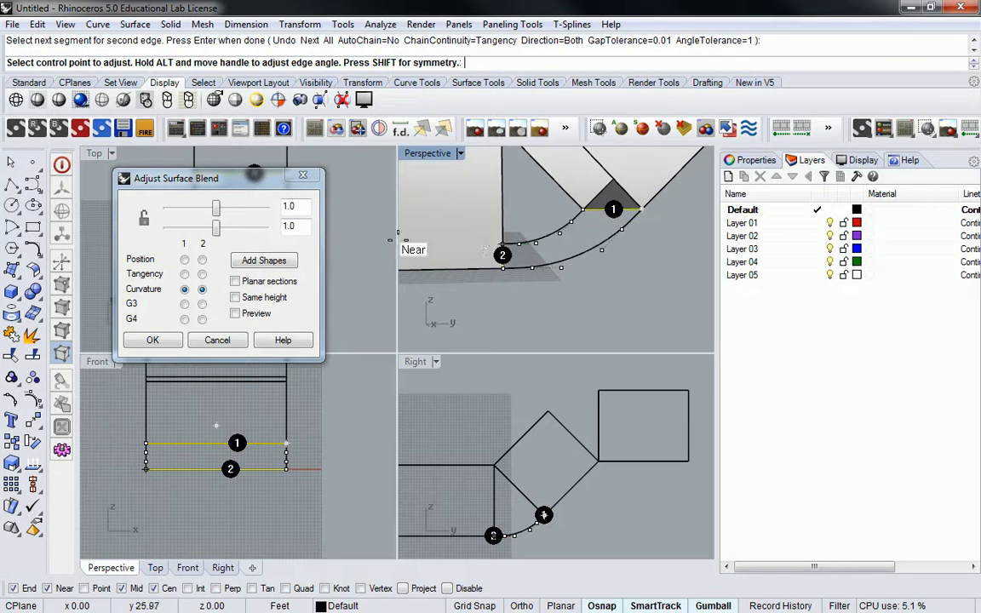
Set the continuity of both surface blend edges to Tangency.
click(184, 274)
click(202, 274)
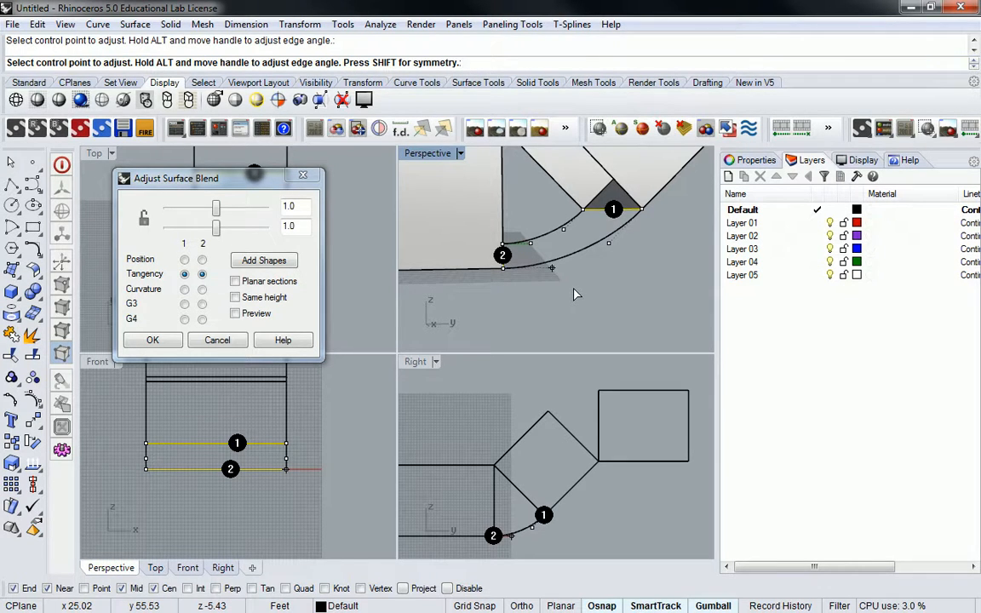
scroll(604, 252, up, 3)
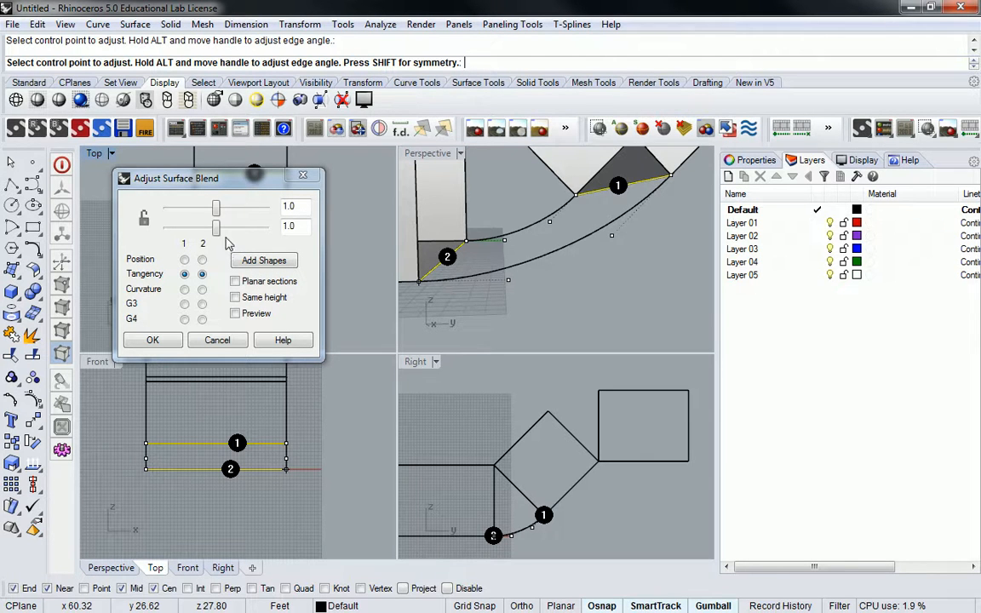
Try Curvature and then Position continuity on both blend edges, and cancel the surface blend.
click(184, 289)
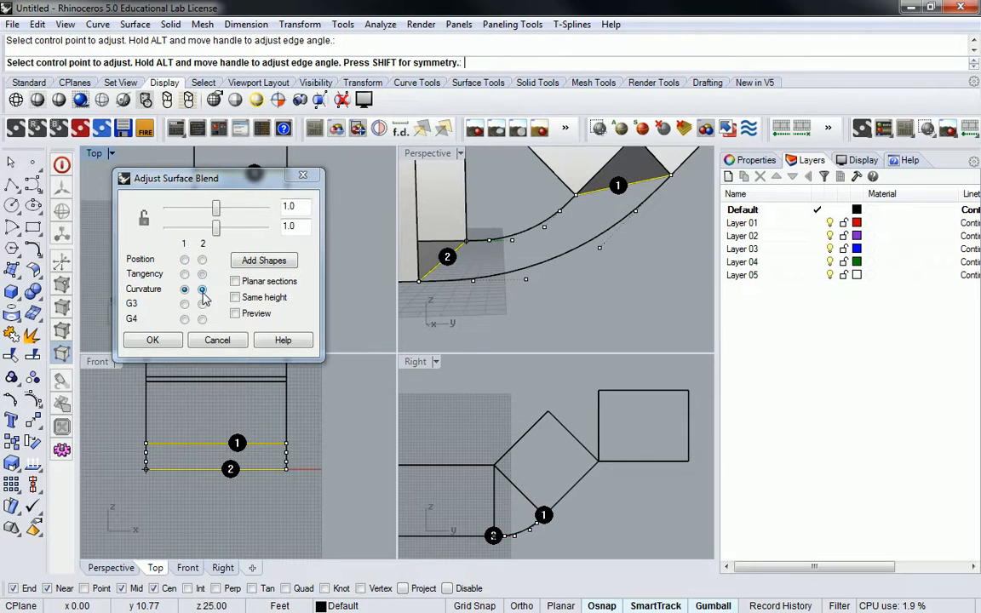
click(184, 260)
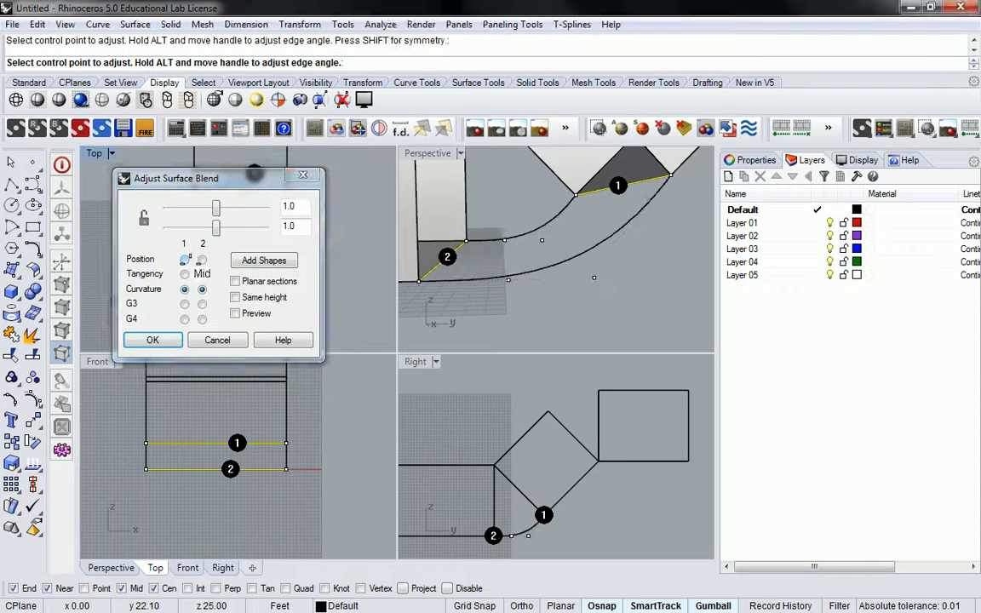
click(202, 260)
right_drag(569, 245, 564, 254)
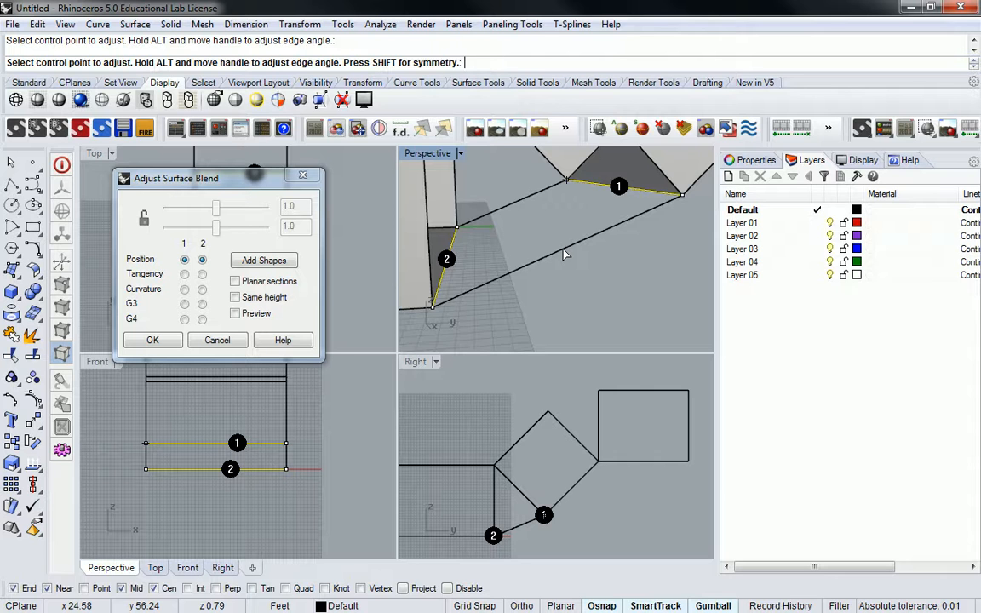
right_drag(545, 233, 567, 258)
key(Escape)
Select the middle and rear boxes and rotate them together in plan so they sit at an angle to the front box.
scroll(574, 215, down, 7)
shift+right_drag(574, 215, 525, 264)
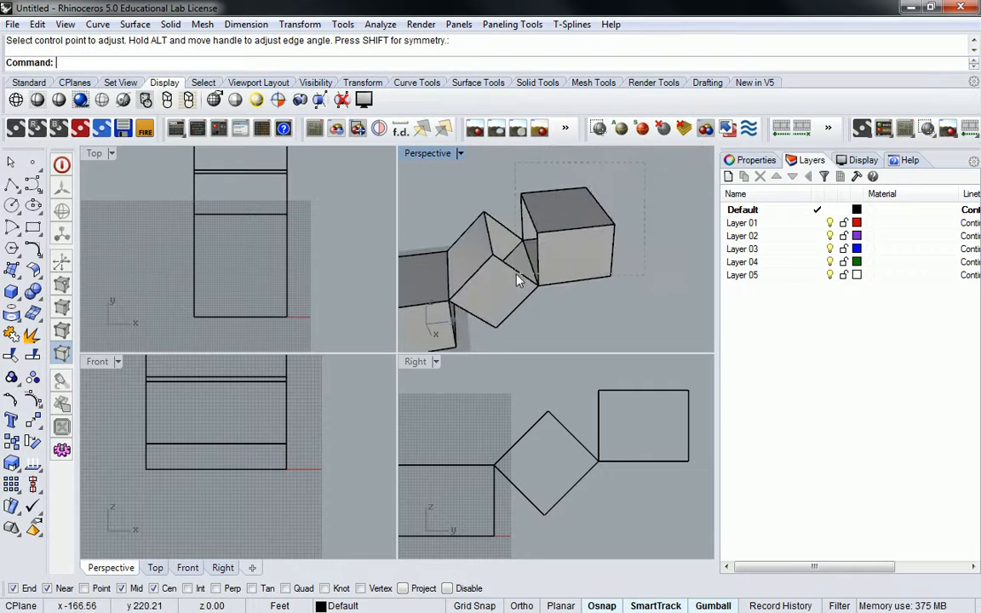
key(ctrl+a)
right_drag(467, 247, 527, 219)
drag(528, 219, 562, 202)
right_drag(562, 202, 515, 224)
scroll(528, 312, up, 3)
click(528, 313)
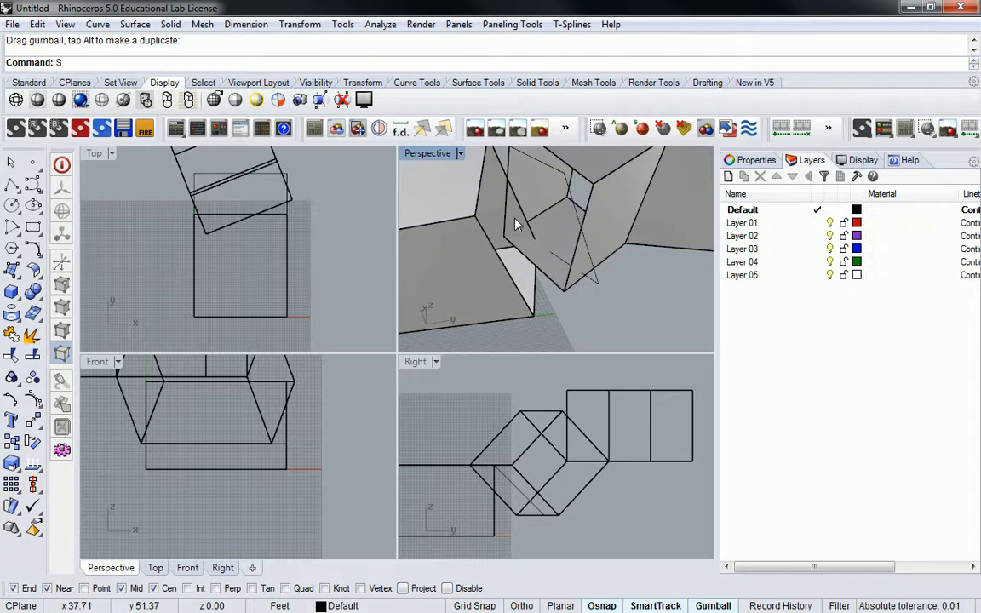
Try a surface blend with Curvature continuity between the bottom edges of the rotated middle box and the front box, then cancel it.
text(Blend)
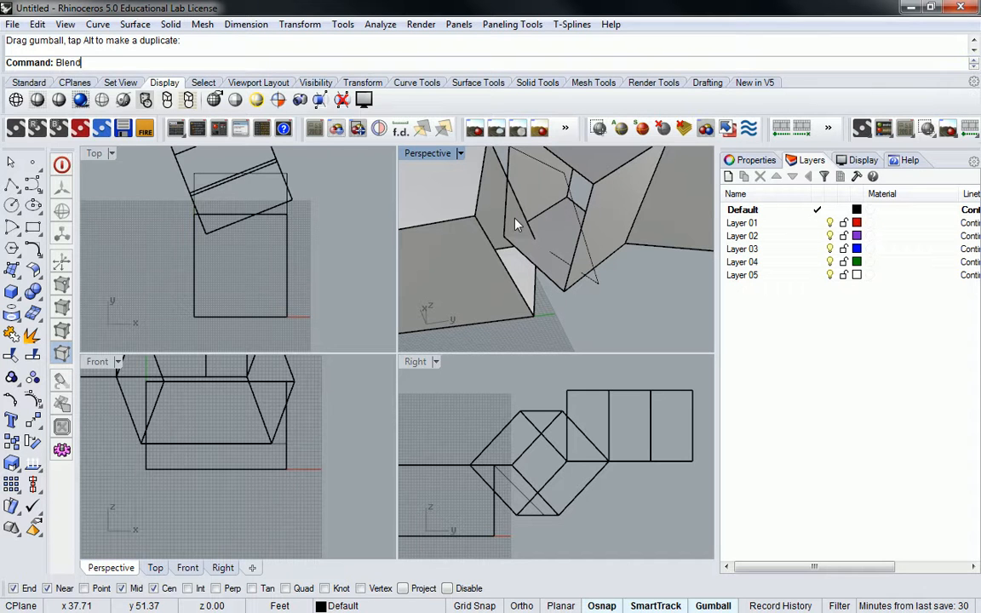
text(Srf)
key(Return)
click(587, 210)
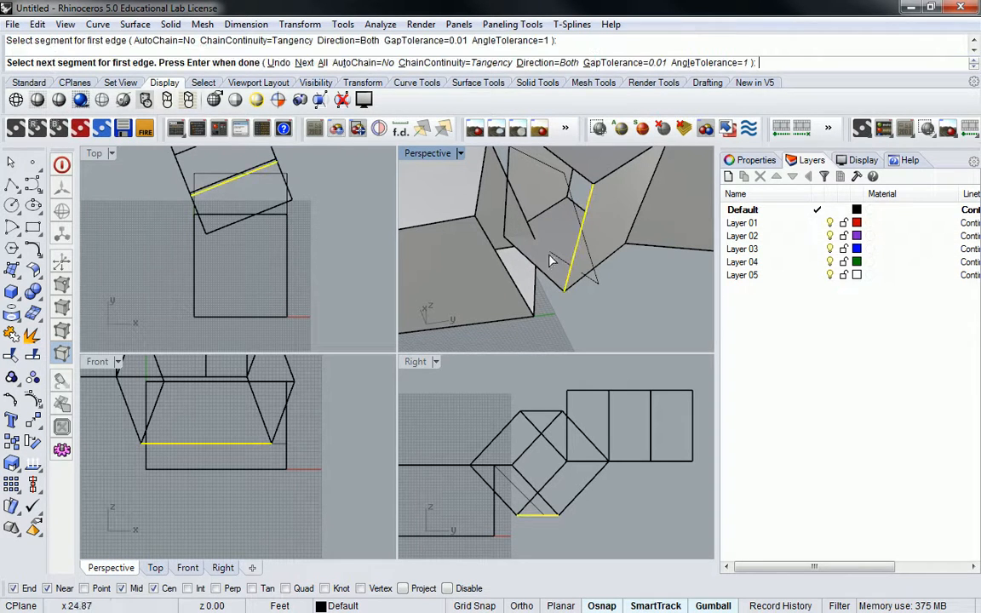
click(515, 291)
key(Return)
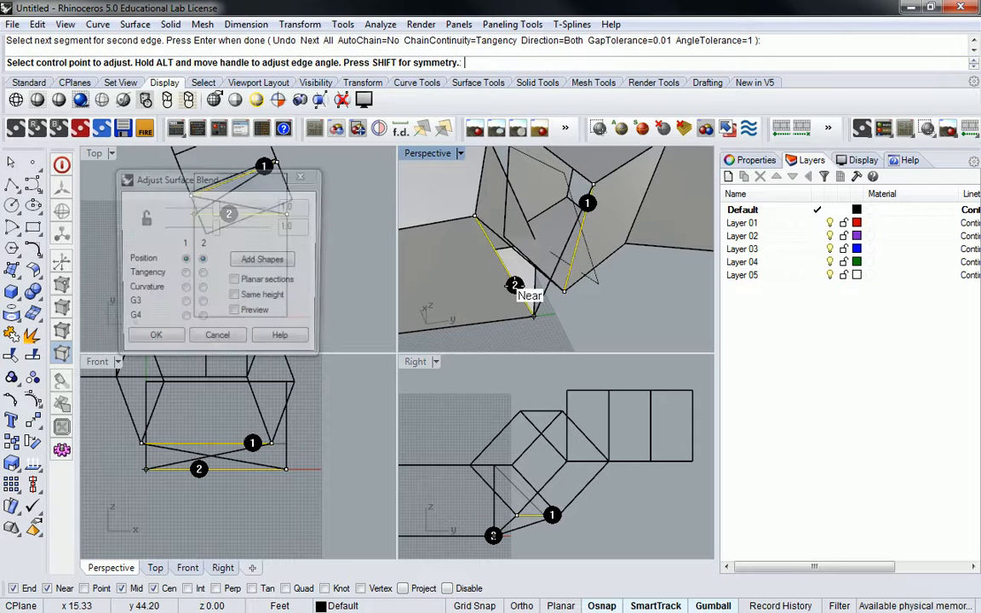
click(185, 290)
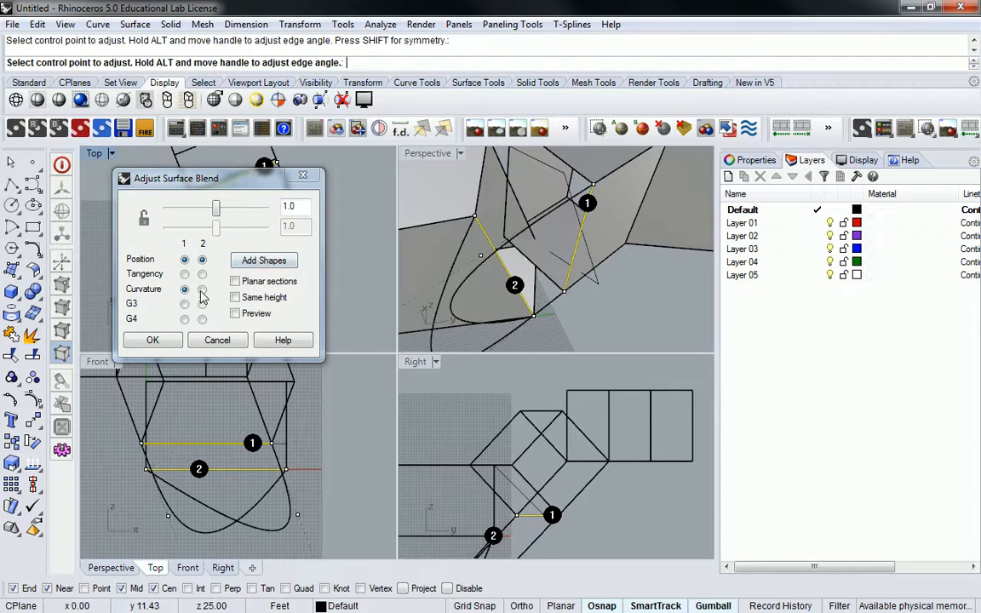
right_drag(552, 216, 577, 305)
key(Escape)
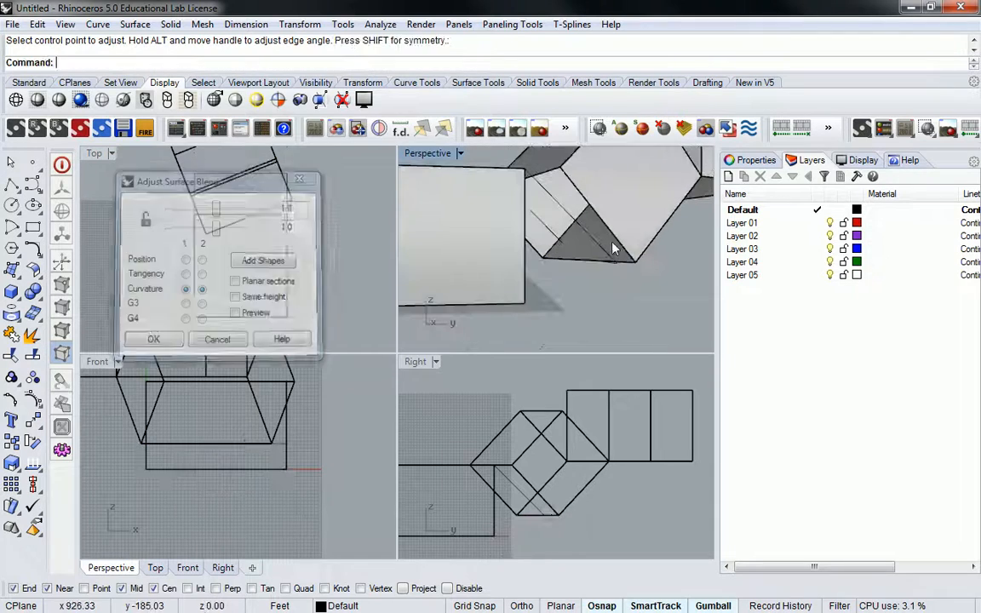
Move the rotated middle and rear boxes farther away from the front box.
key(ctrl+z)
drag(650, 224, 603, 173)
right_drag(616, 246, 503, 162)
key(Escape)
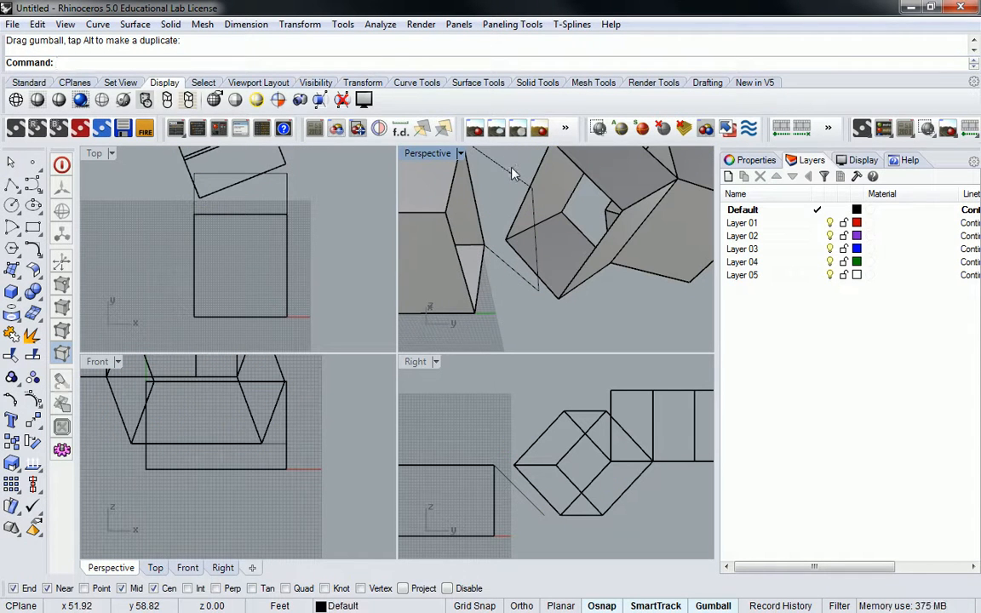
right_drag(514, 174, 527, 304)
text(Ble)
key(Return)
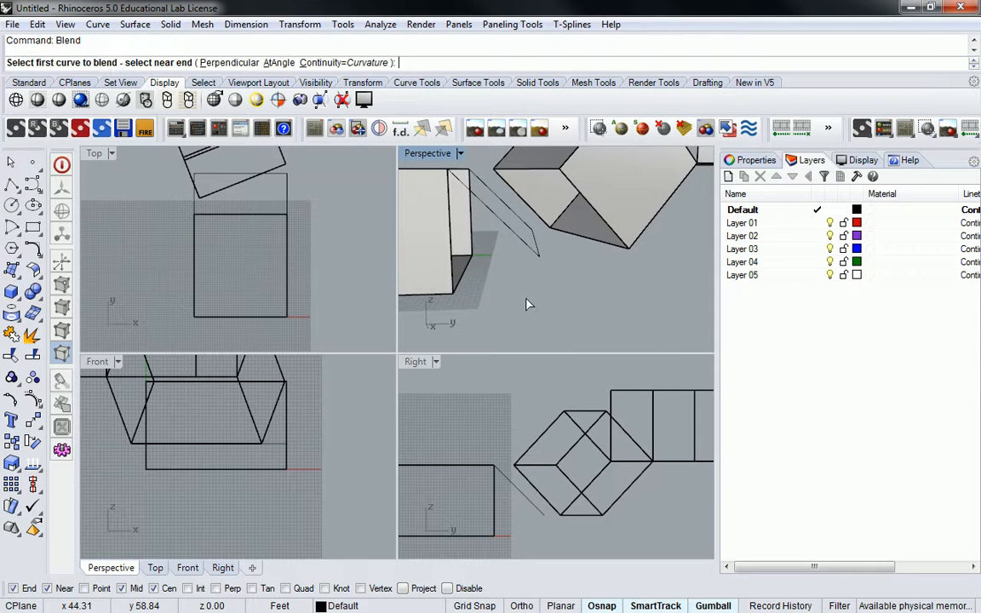
key(Escape)
Try a surface blend across the wider gap from the middle box's bottom edge to the front box's, then cancel it.
text(BlendSrf)
key(Return)
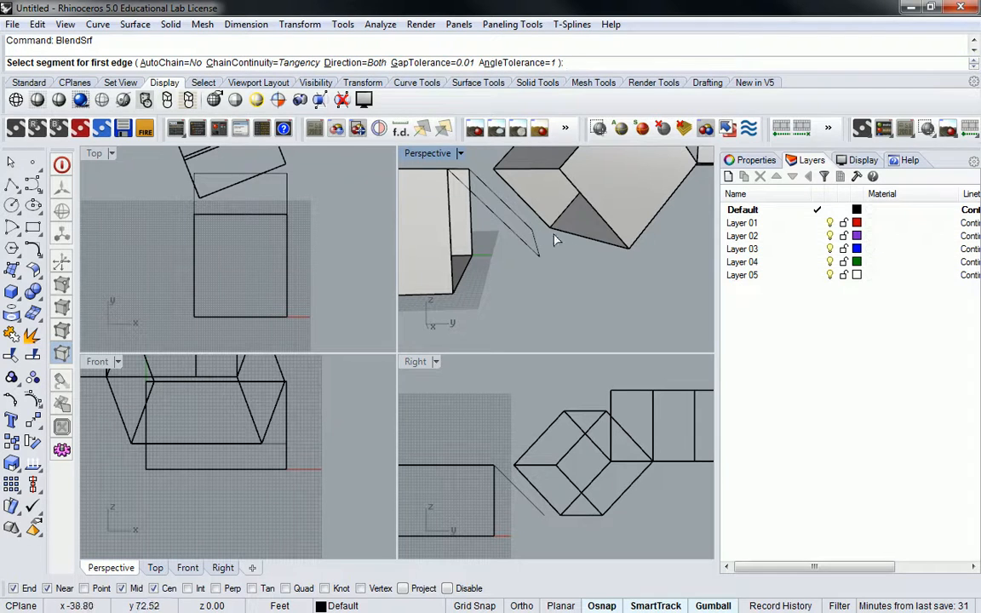
click(580, 238)
click(466, 281)
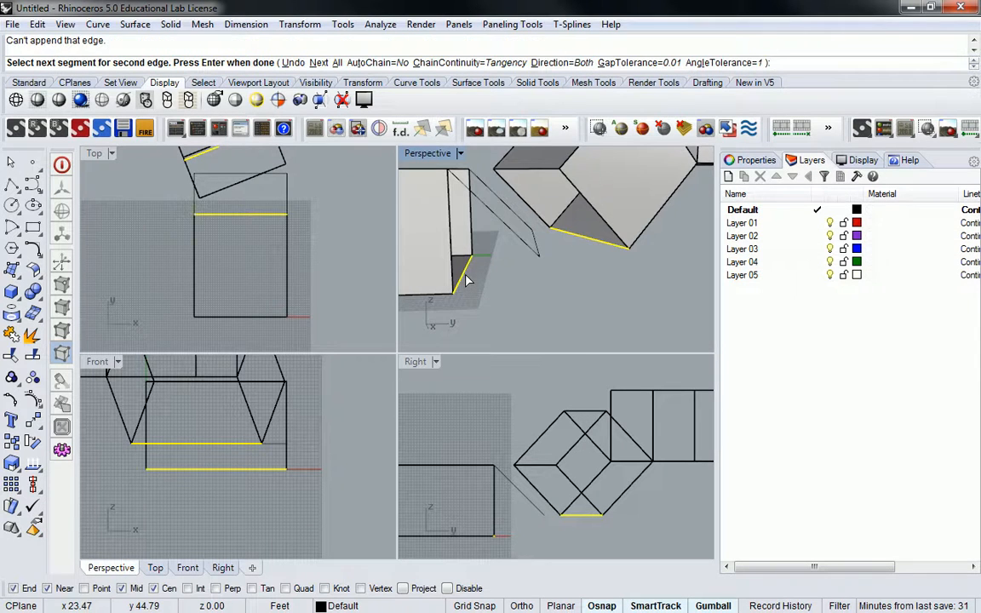
key(Return)
mouse_move(504, 275)
right_down()
mouse_move(555, 312)
mouse_move(556, 292)
mouse_move(512, 280)
right_up()
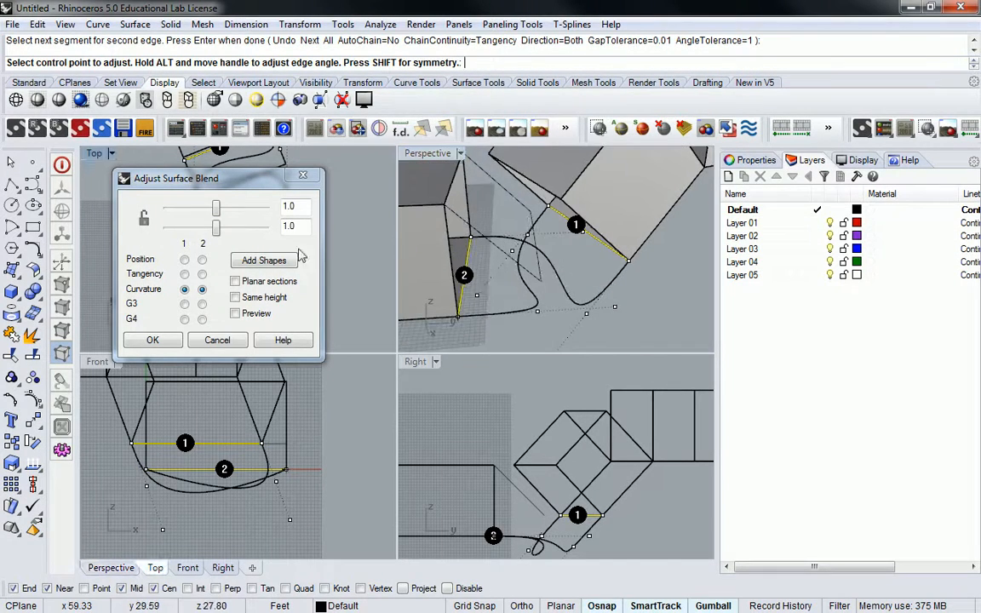
click(218, 341)
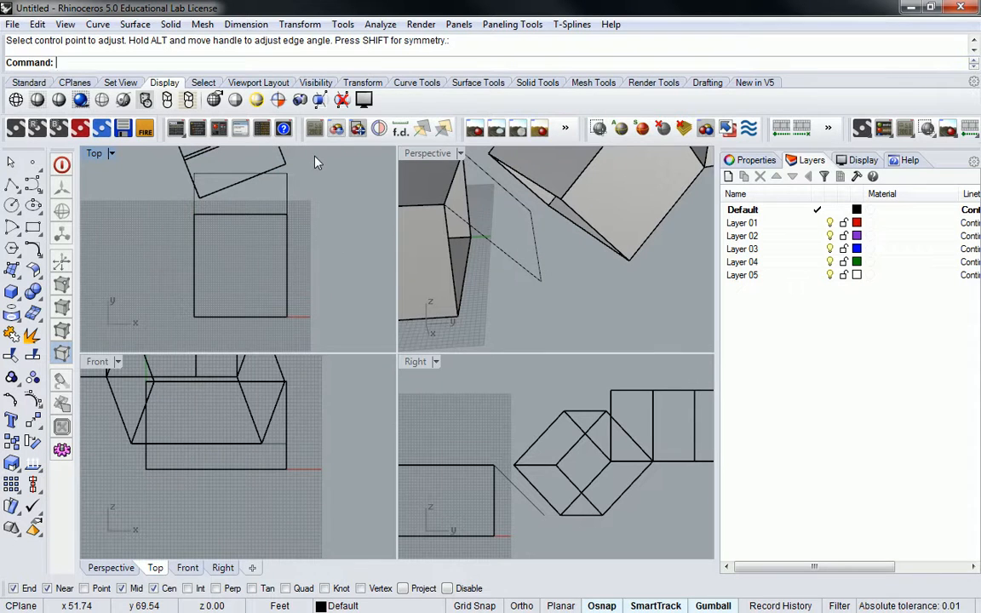
Retry the surface blend with the front box's bottom edge as the first edge and the middle box's as the second, then cancel it.
key(Return)
click(465, 266)
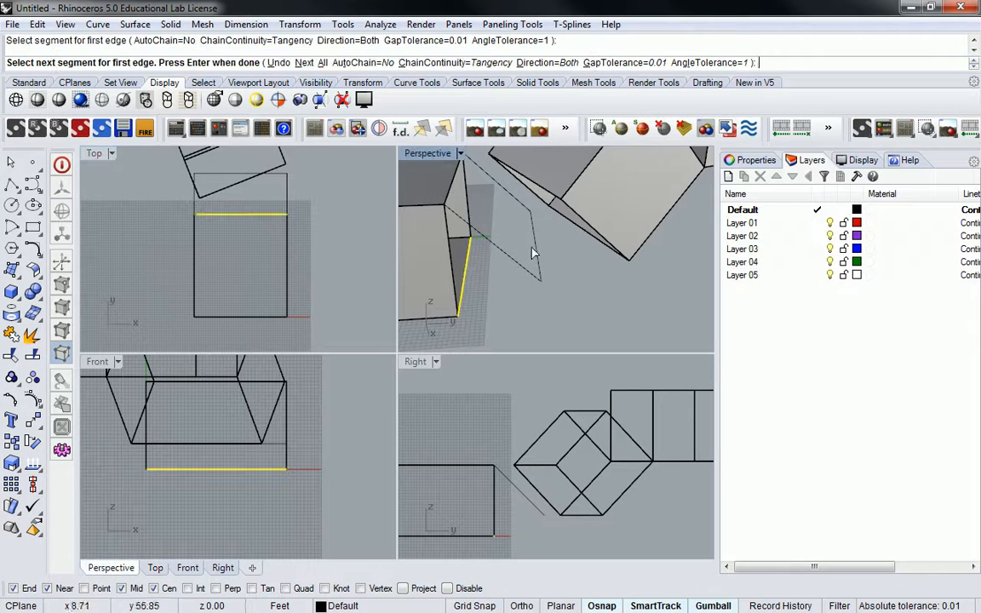
click(584, 234)
key(Return)
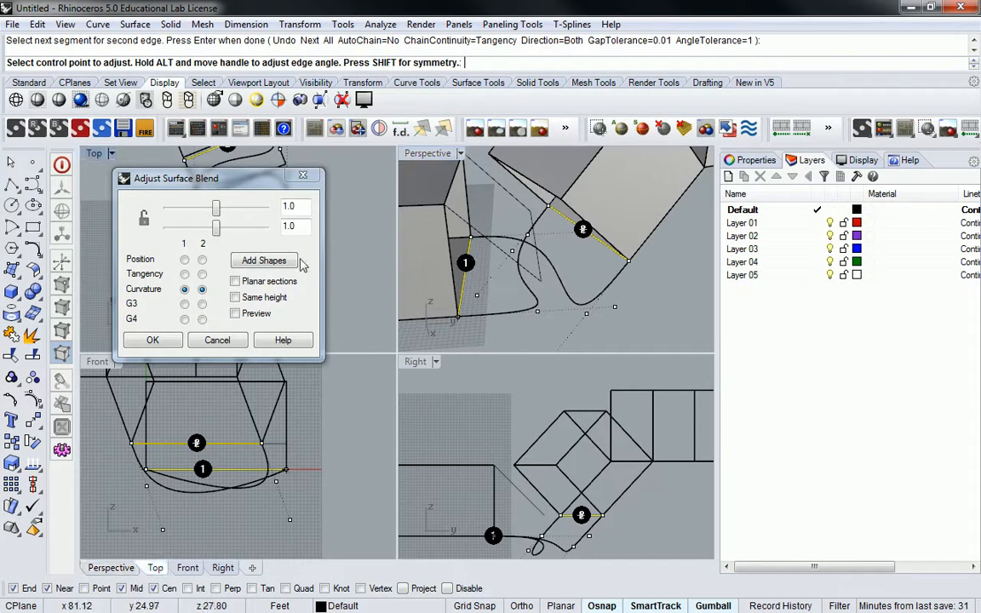
right_drag(479, 245, 545, 254)
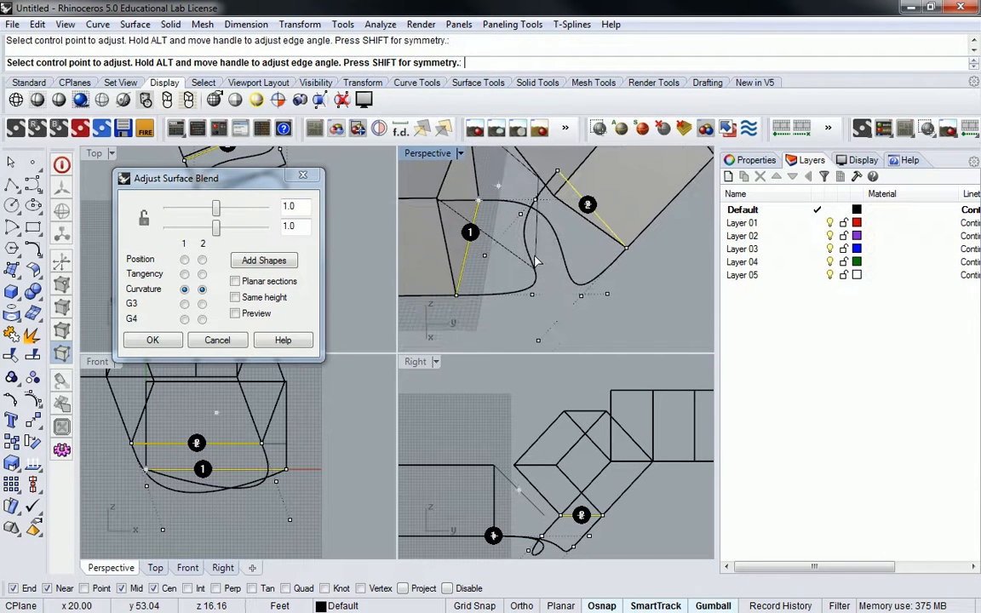
key(Escape)
Undo the last move of the middle and rear boxes.
key(ctrl+z)
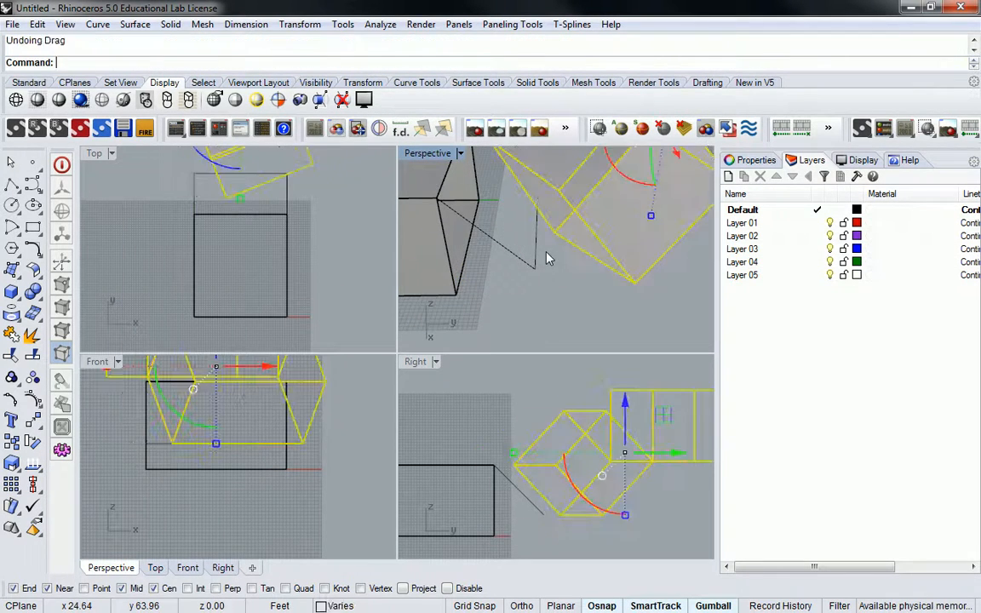
Undo the remaining move so the middle box meets the front box's edge again, and clear the selection.
key(ctrl+z)
right_drag(545, 258, 514, 236)
key(Escape)
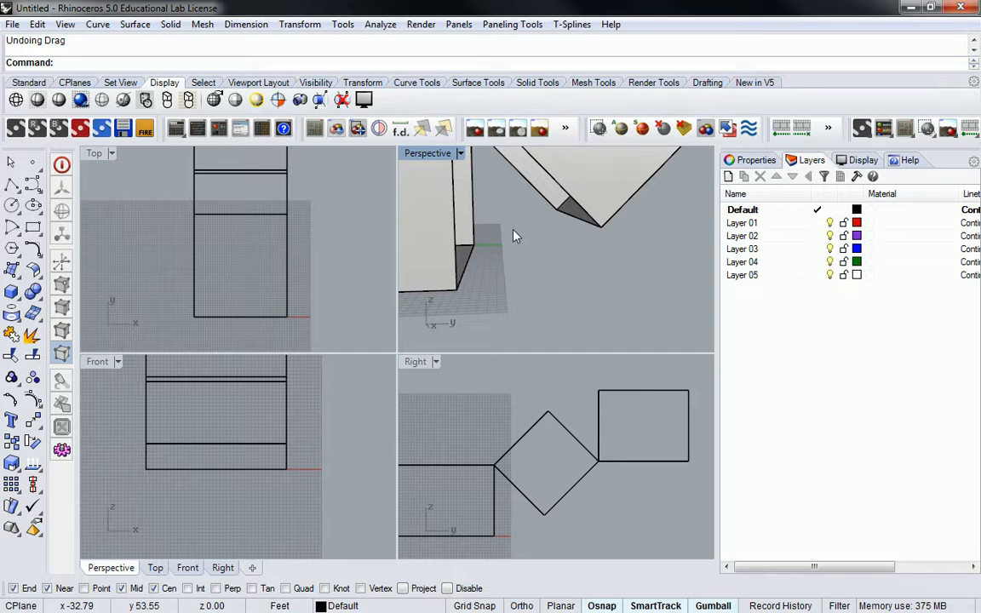
Try a BlendSrf from the middle box's bottom edge to the front box's bottom edge with the boxes touching, then cancel it.
right_drag(511, 235, 511, 234)
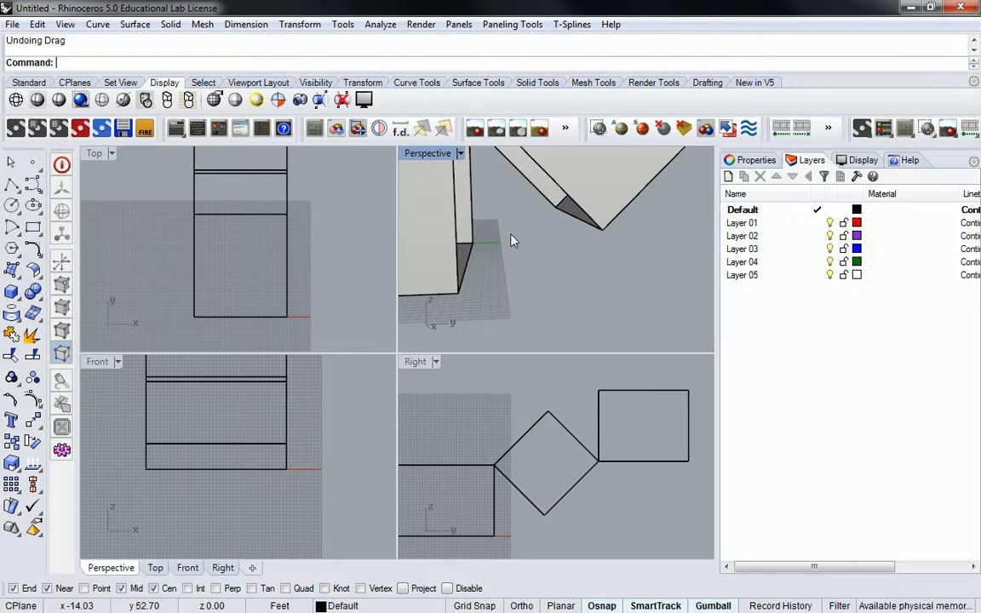
text(BlendSrf)
key(Return)
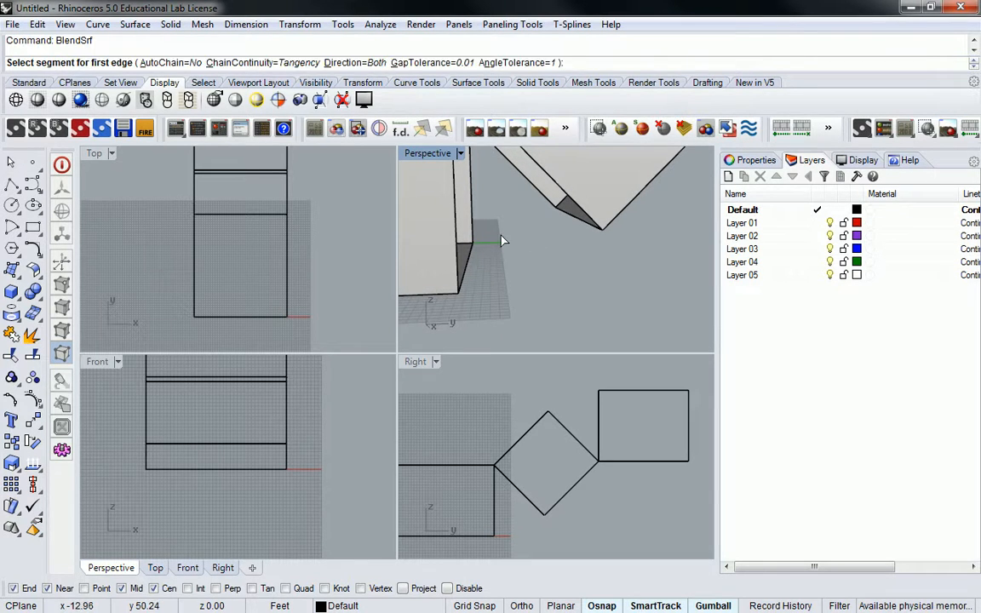
click(573, 218)
click(467, 259)
key(Return)
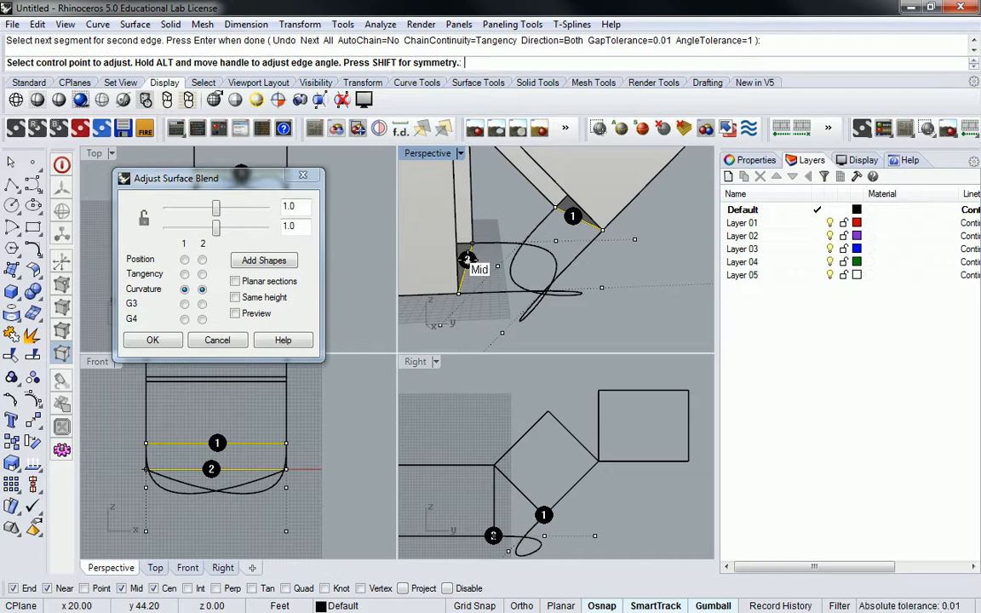
right_drag(467, 259, 597, 221)
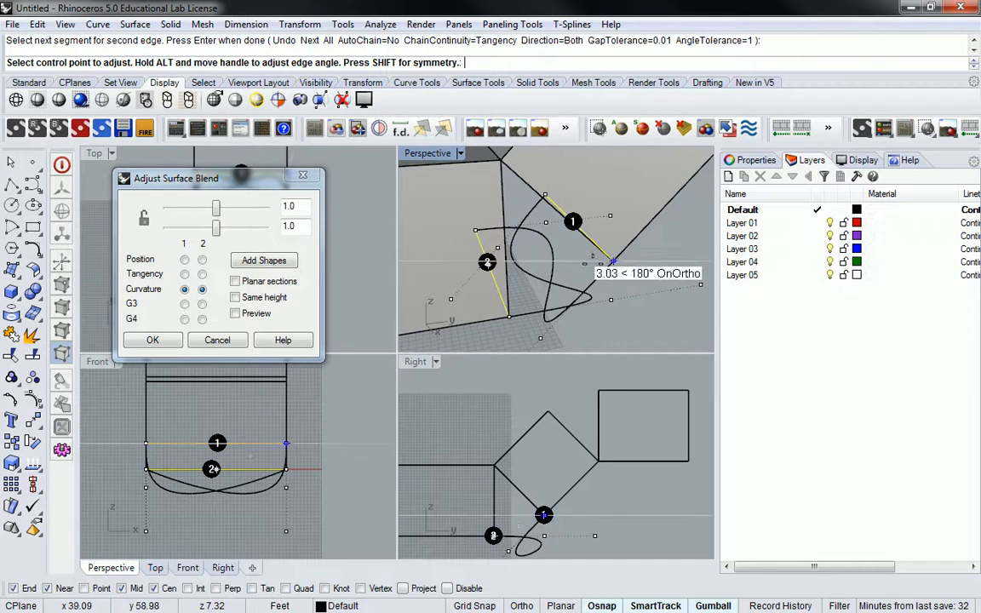
key(Escape)
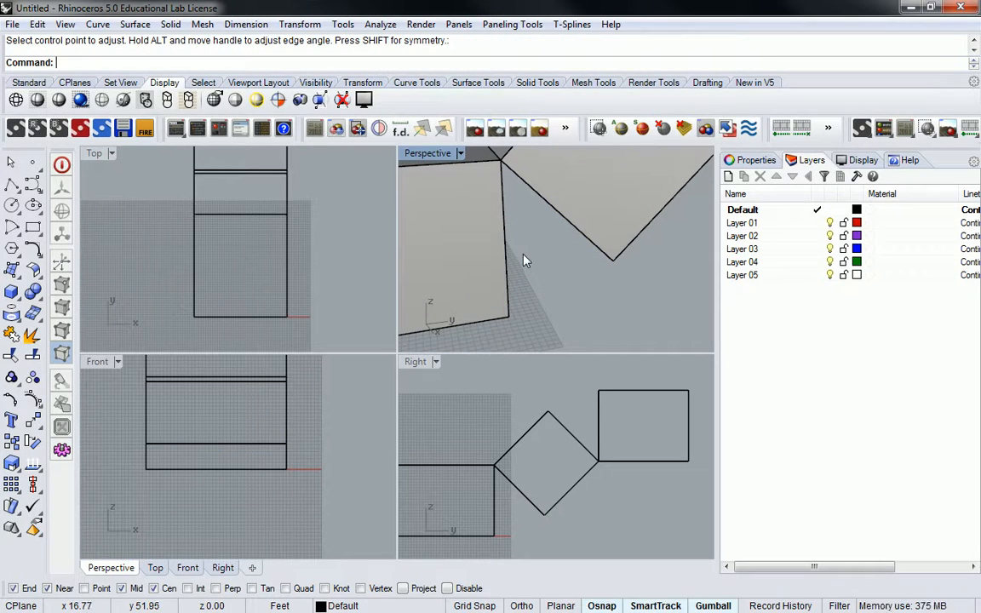
Undo the last three changes to the boxes and redo them.
right_drag(526, 262, 548, 260)
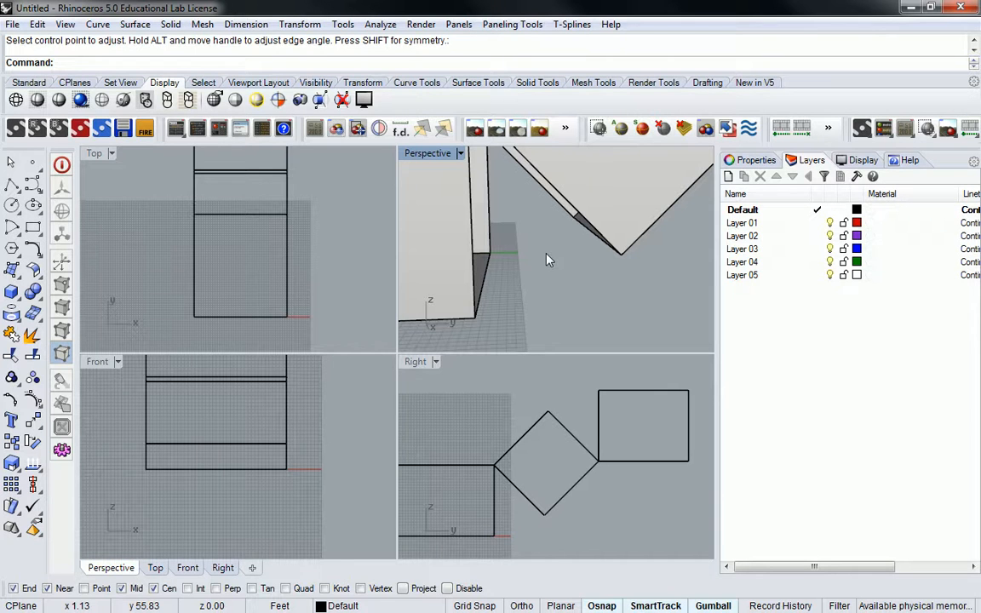
key(ctrl+z)
key(ctrl+z)
key(ctrl+z)
key(ctrl+y)
key(ctrl+y)
key(ctrl+y)
Try a BlendSrf from the middle box's top edge to the rear box's top front edge with Direction=Both, then cancel it.
right_drag(561, 262, 563, 269)
shift+right_drag(691, 189, 618, 321)
scroll(617, 317, down, 5)
shift+right_drag(624, 226, 585, 220)
scroll(570, 225, up, 3)
text(Blenss)
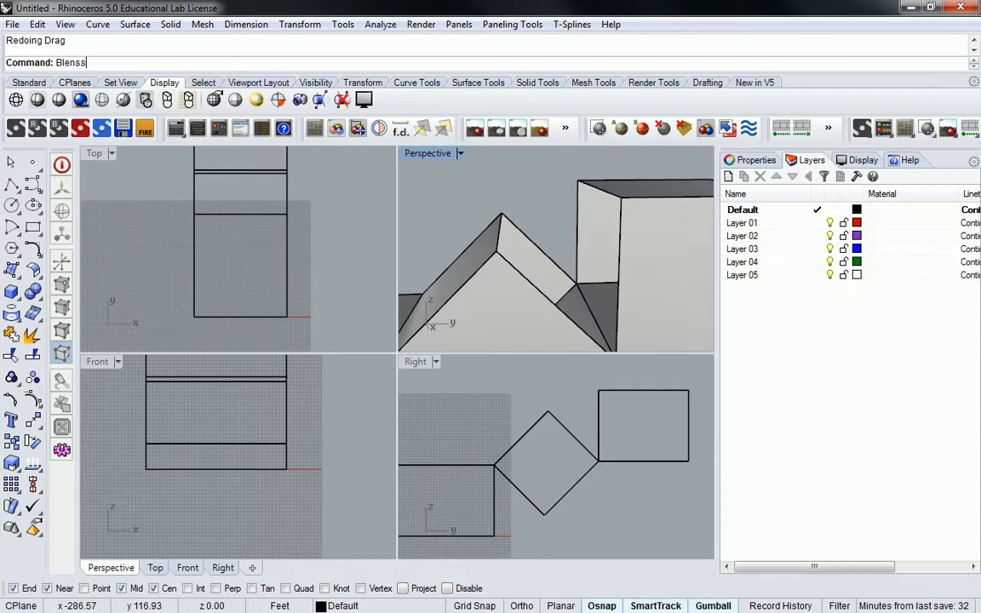
key(BackSpace)
text(dSrf)
key(Return)
right_drag(522, 157, 515, 191)
click(500, 215)
click(602, 204)
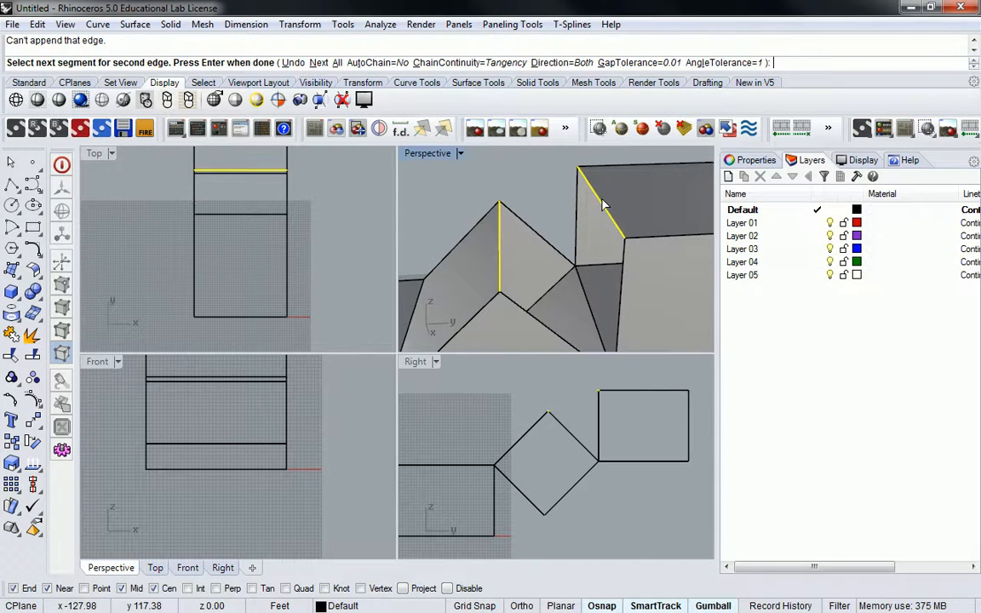
key(Return)
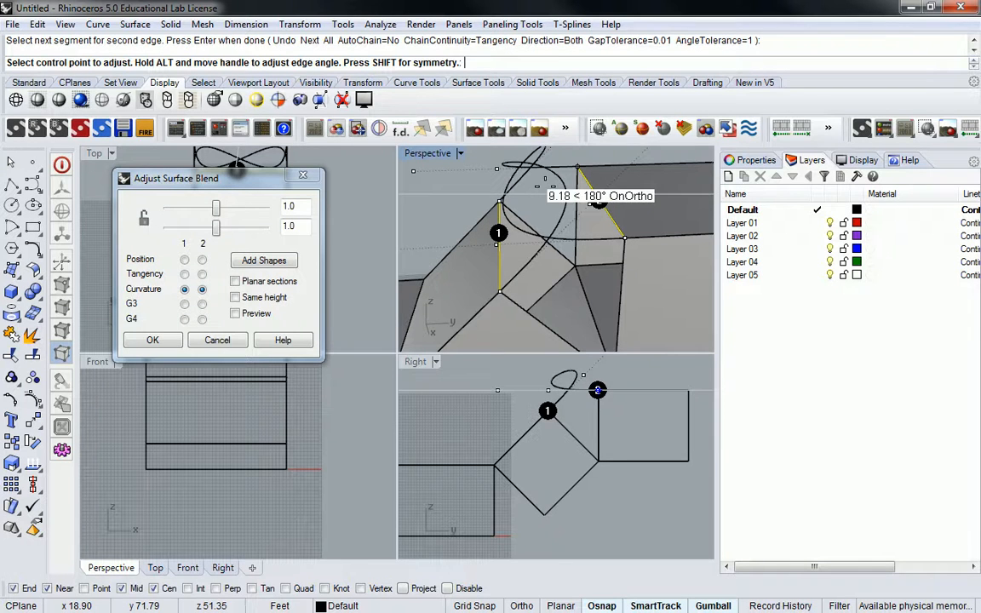
key(Escape)
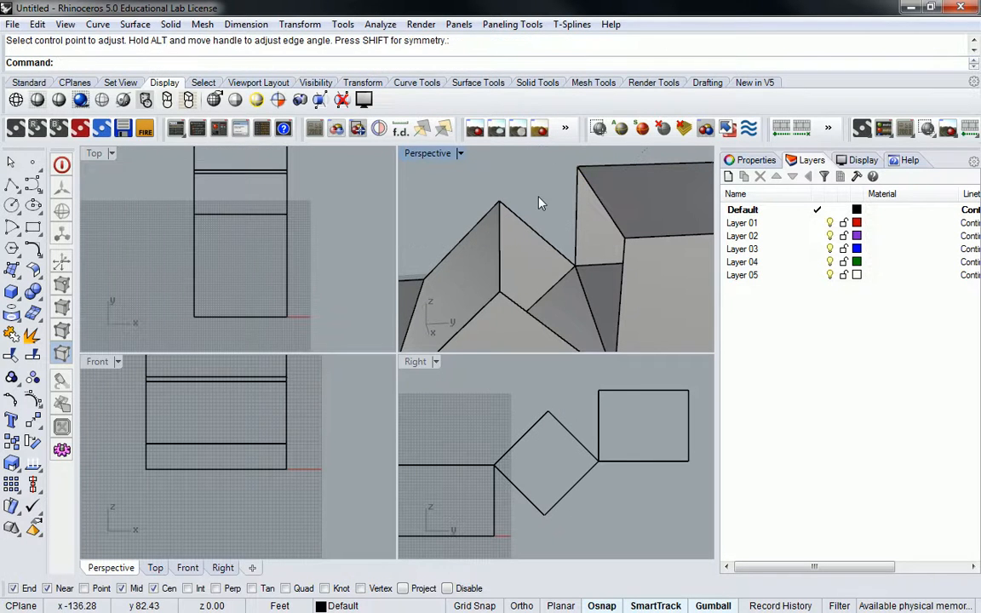
Blend the middle box's top edge to the rear box's top front edge with Direction=Forward, Curvature continuity and 1.0 bulges.
key(Return)
click(328, 63)
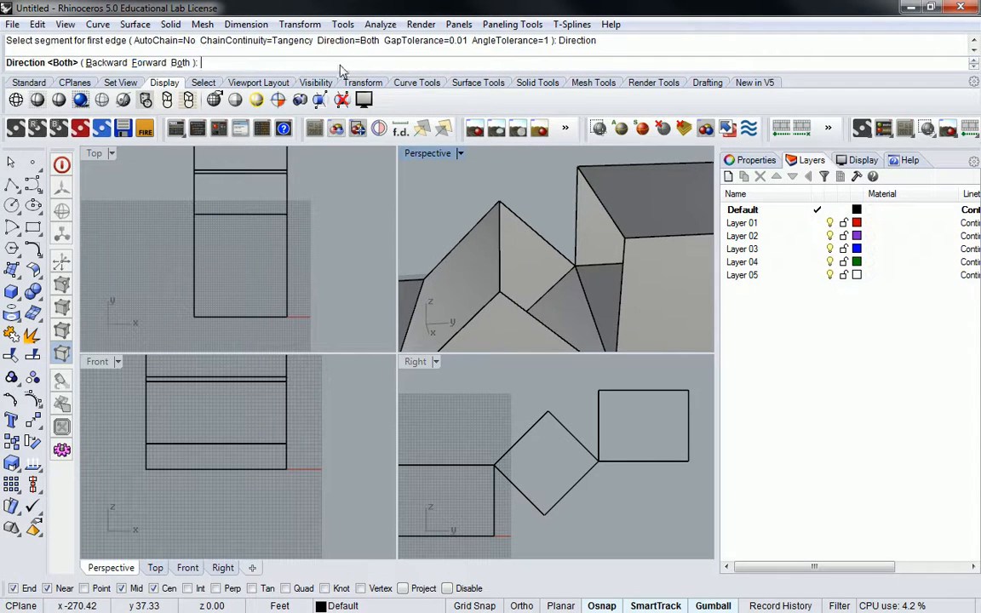
click(148, 63)
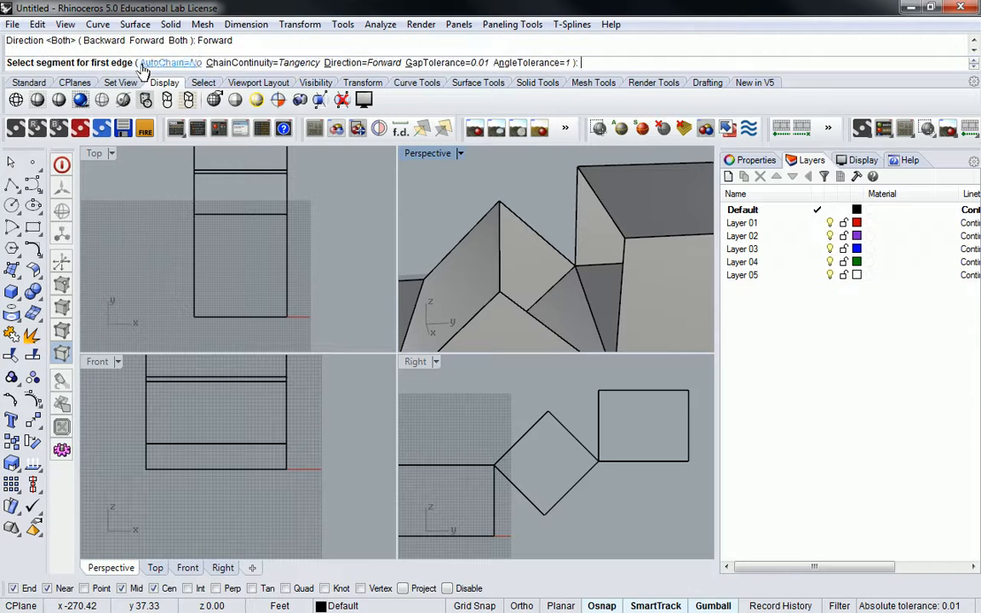
click(502, 253)
click(605, 213)
key(Return)
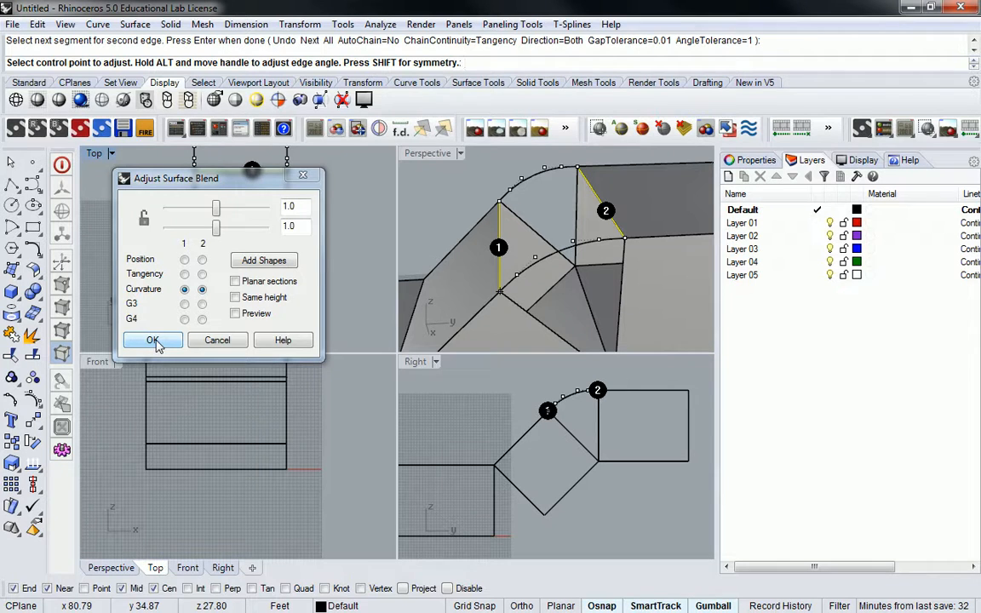
click(153, 340)
Maximize the perspective viewport on the open side of the gap beneath the blend surface.
right_drag(545, 256, 599, 254)
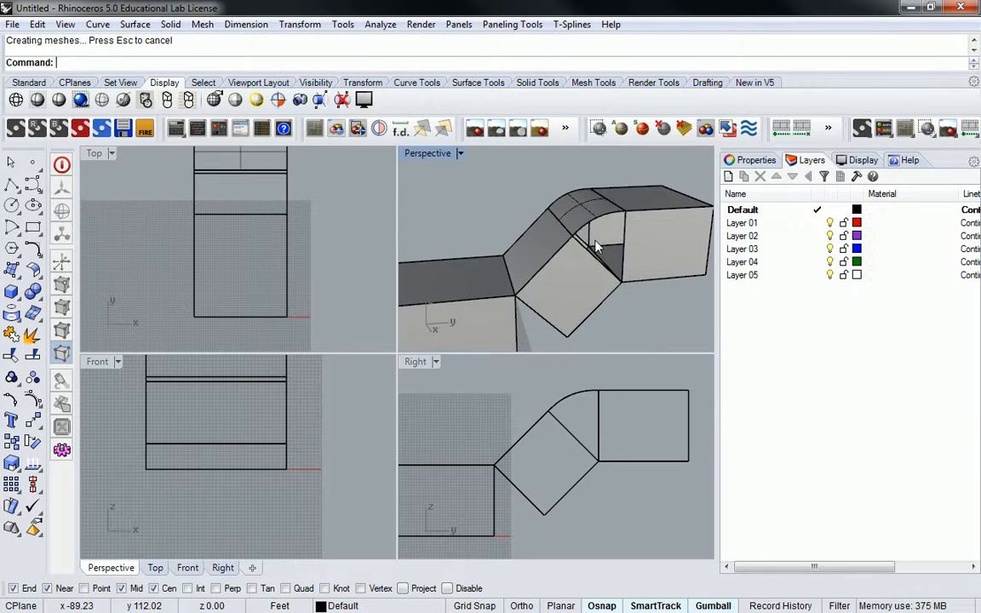
scroll(620, 236, up, 4)
double_click(417, 153)
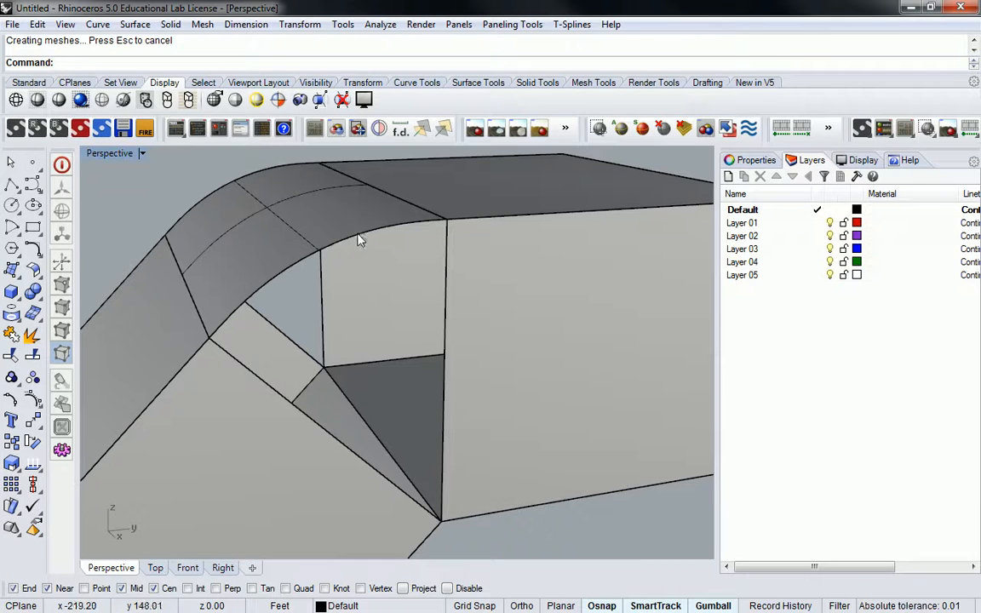
right_drag(362, 236, 357, 242)
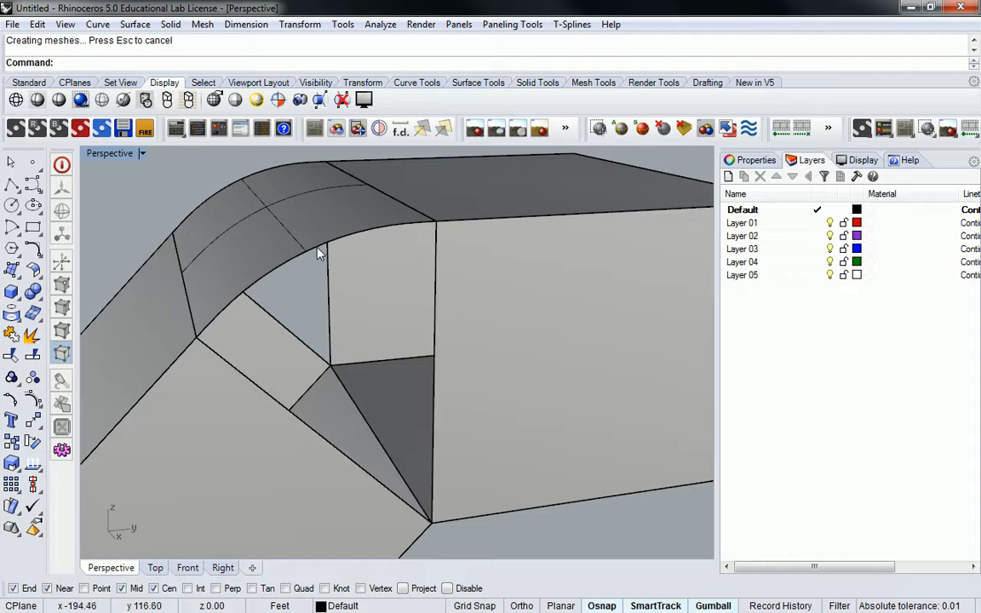
click(320, 252)
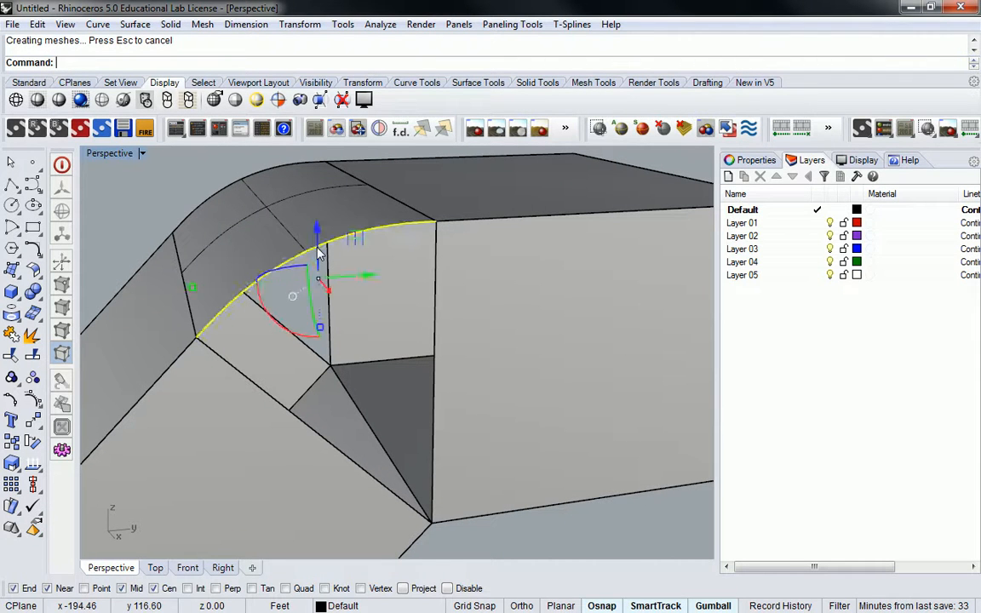
click(435, 310)
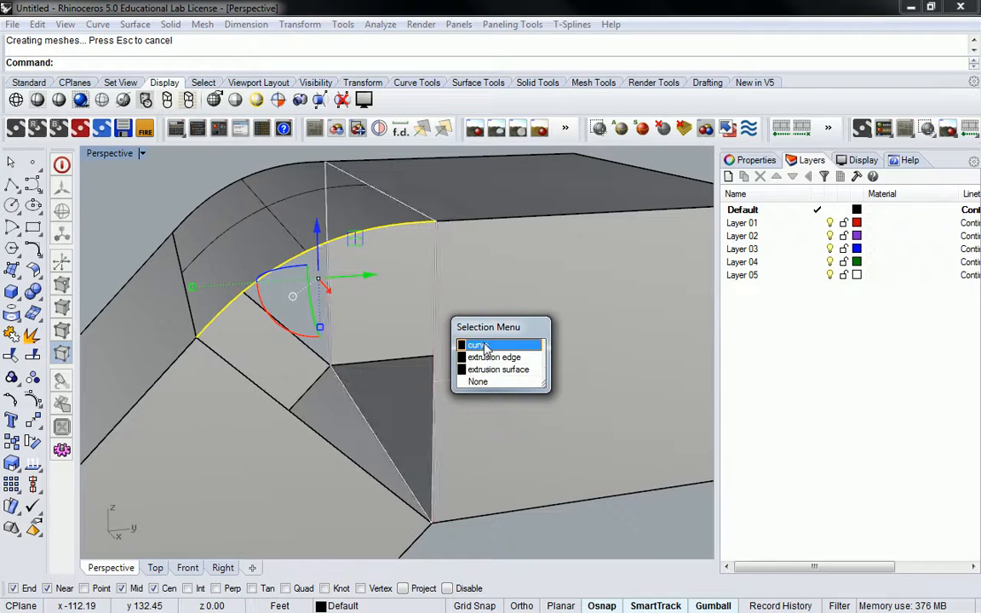
key(Escape)
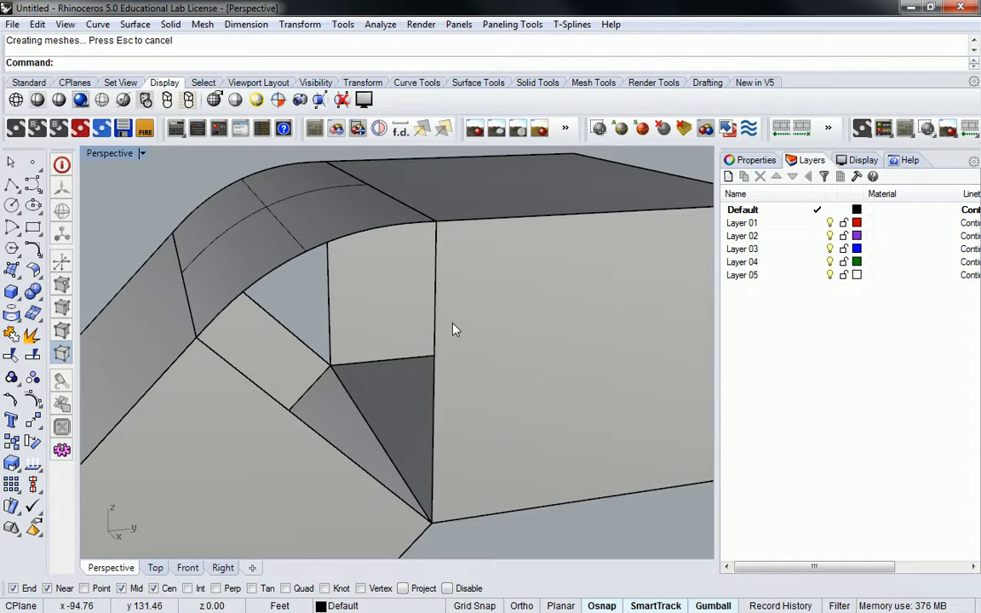
Draw lines along the rear box's vertical edge and the middle box's sloped edge to bound the gap's open side.
text(Line)
key(Return)
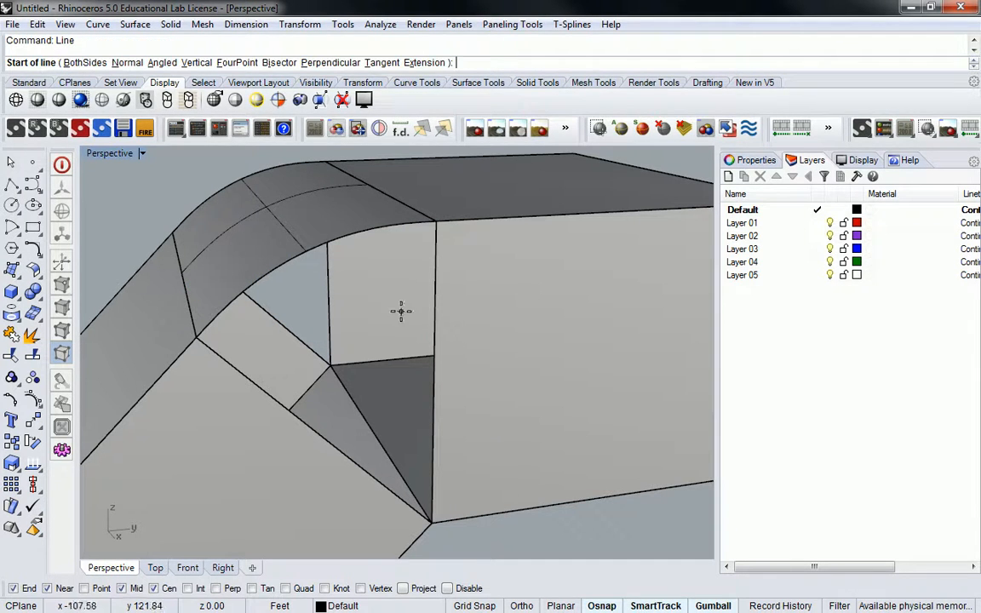
click(434, 220)
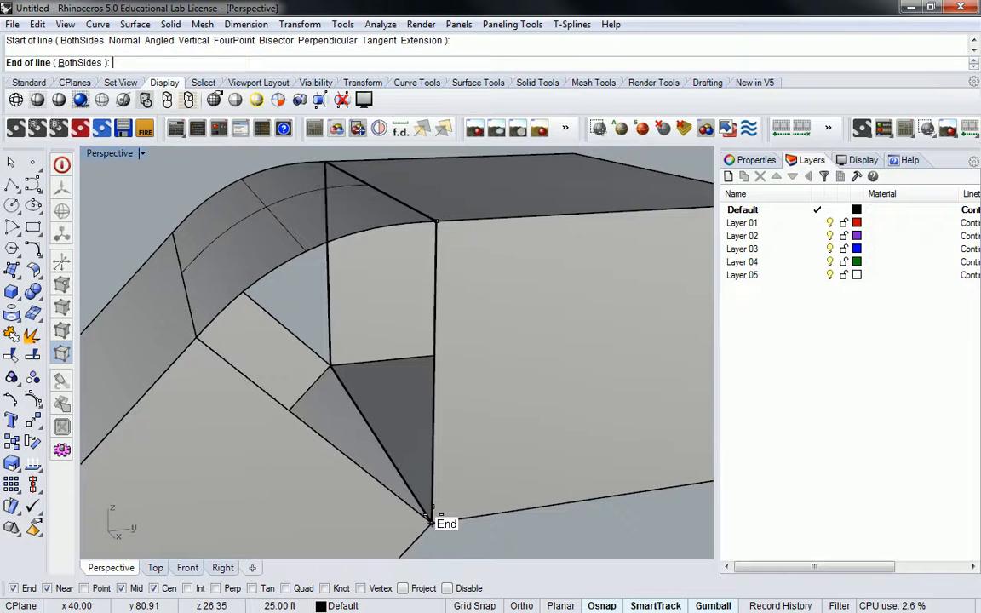
click(428, 520)
key(Return)
click(432, 519)
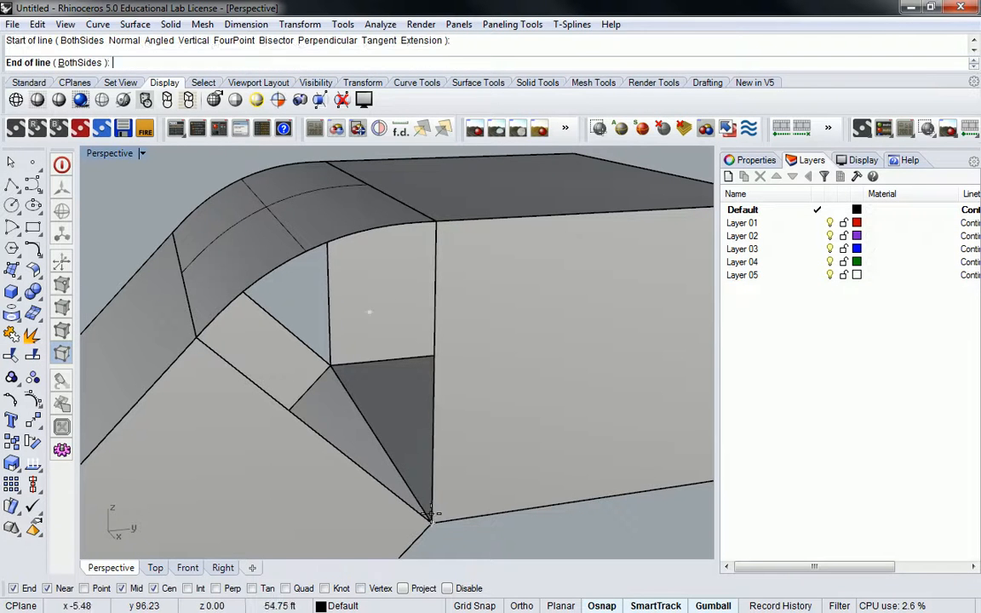
click(198, 342)
Fill the gap's open side with a planar surface bounded by the two lines and the blend surface's curved edge.
click(239, 375)
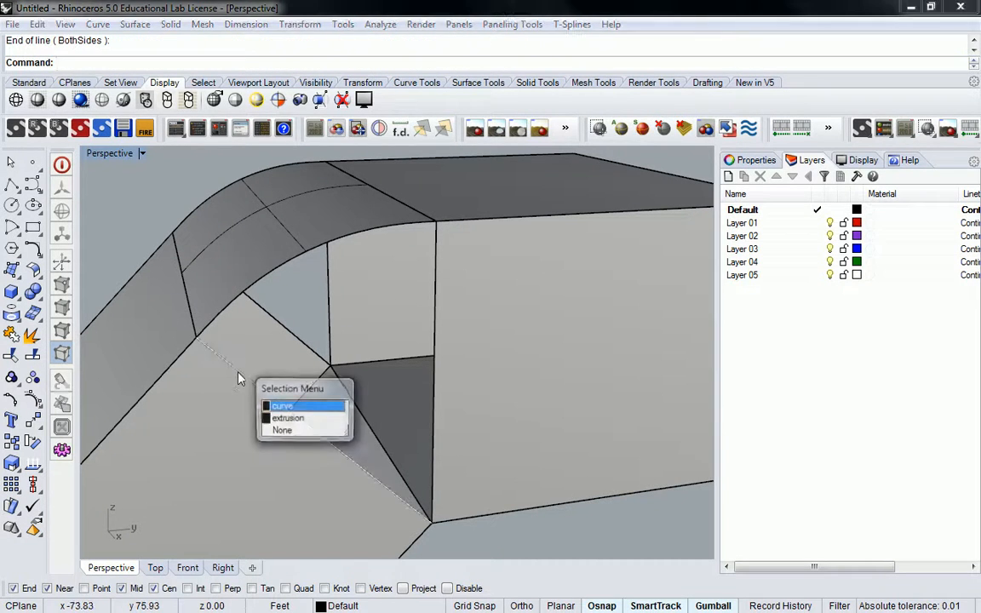
click(435, 331)
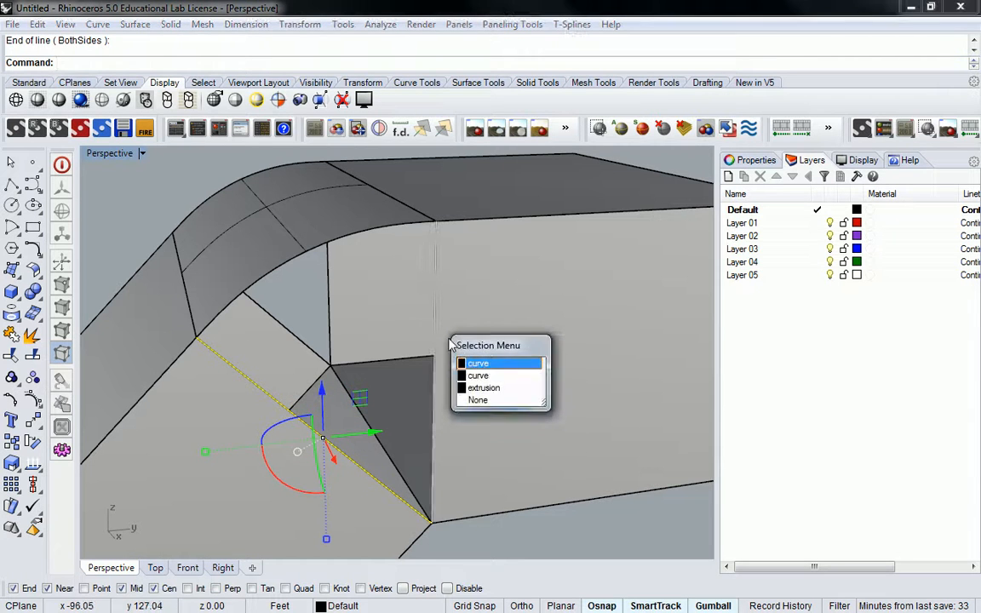
click(478, 365)
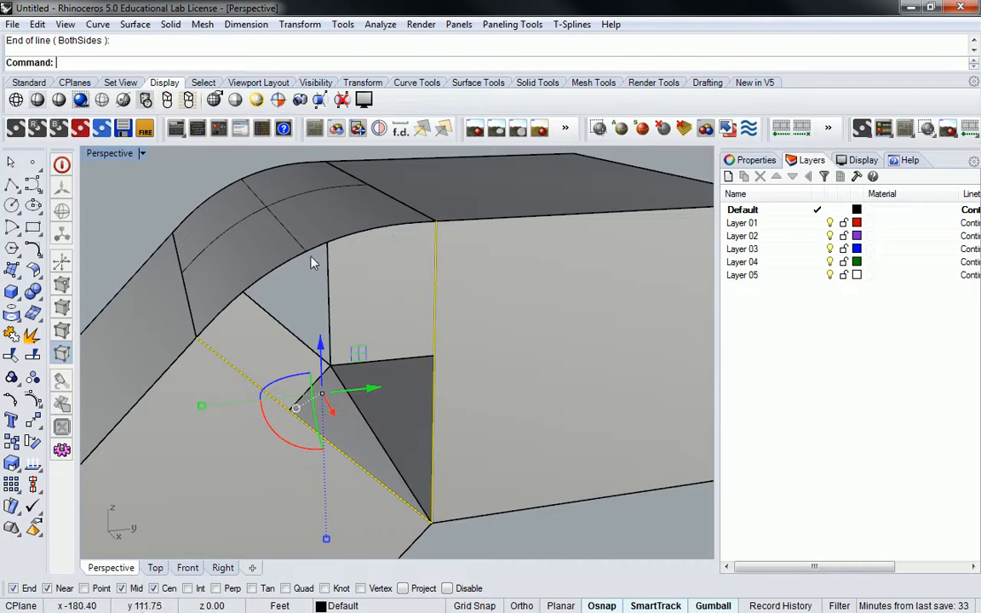
text(Planar)
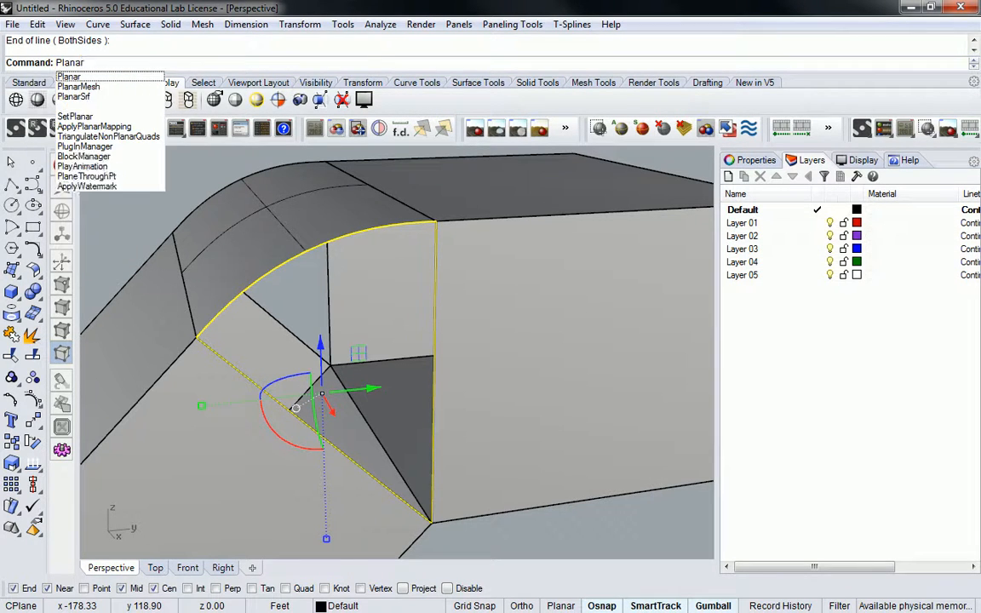
key(Return)
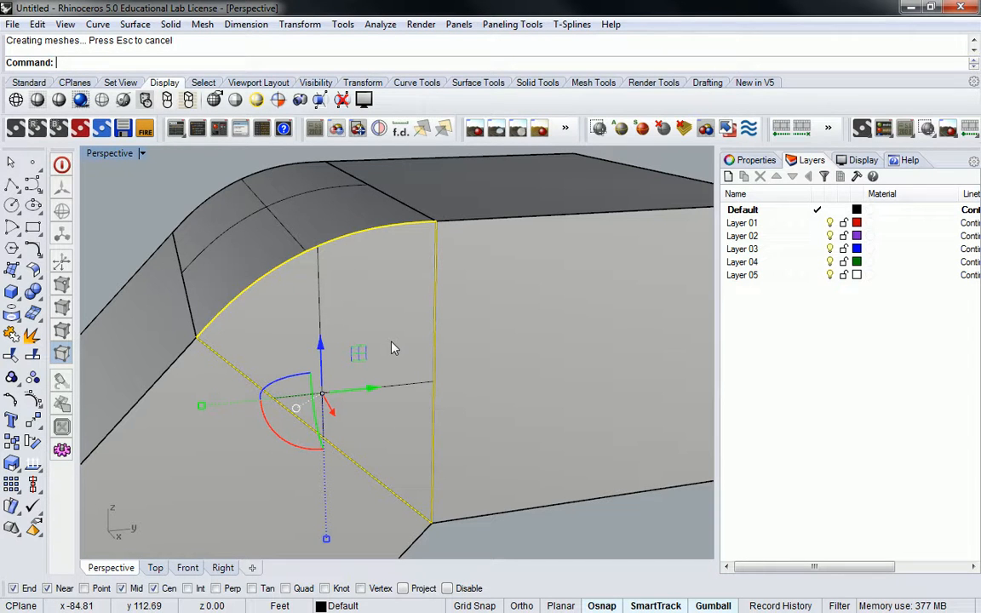
Delete the two boundary lines, the planar side surface and the blend surface, leaving only the boxes.
key(Delete)
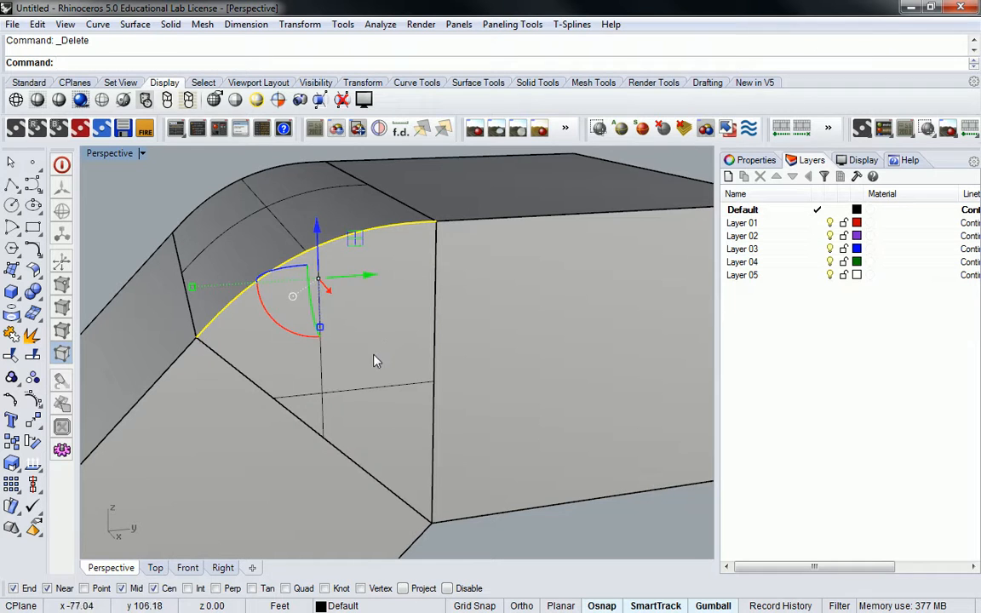
click(324, 388)
right_drag(443, 290, 445, 329)
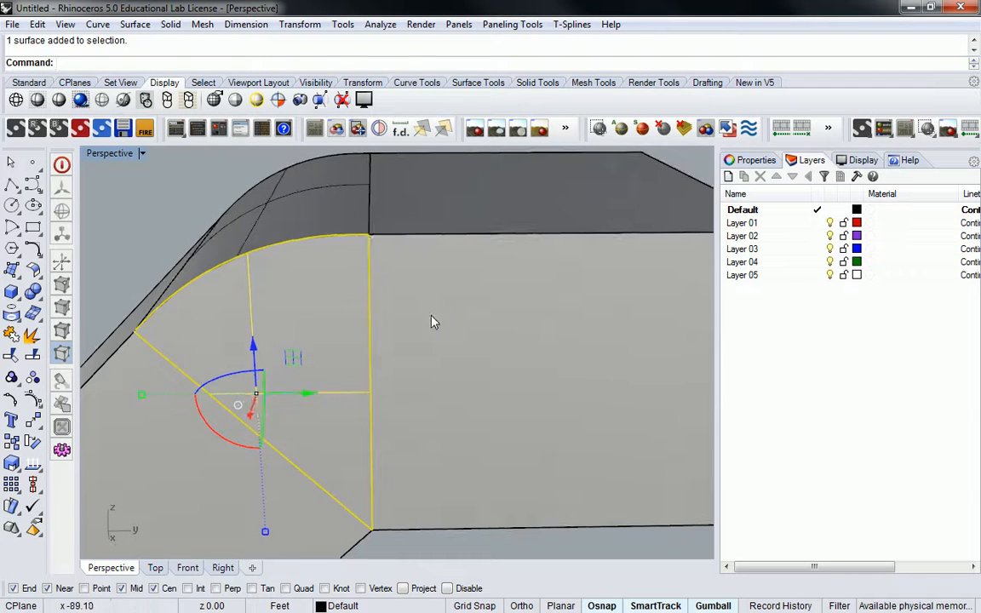
key(Delete)
right_drag(286, 223, 411, 351)
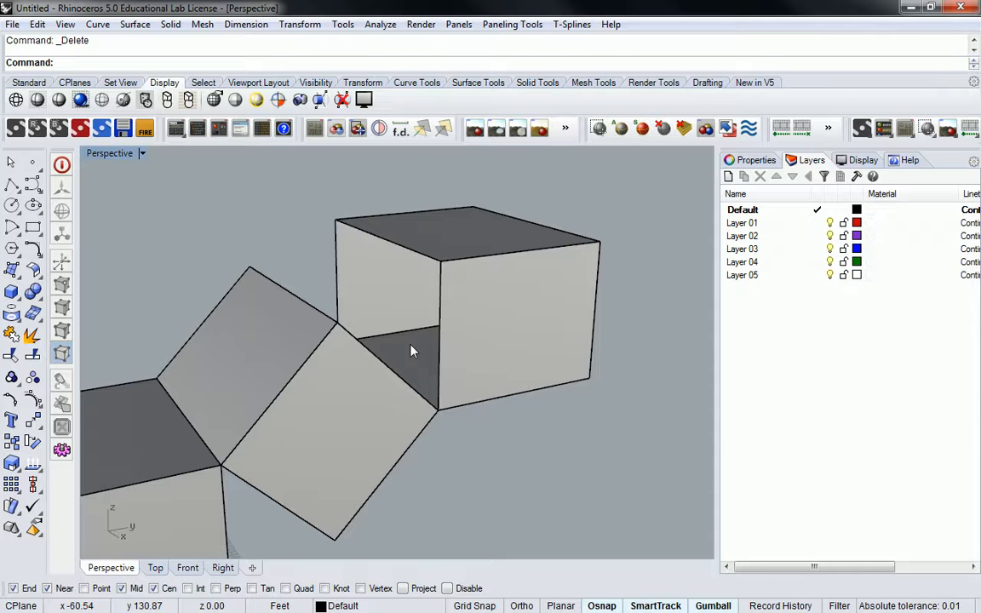
right_drag(411, 351, 475, 335)
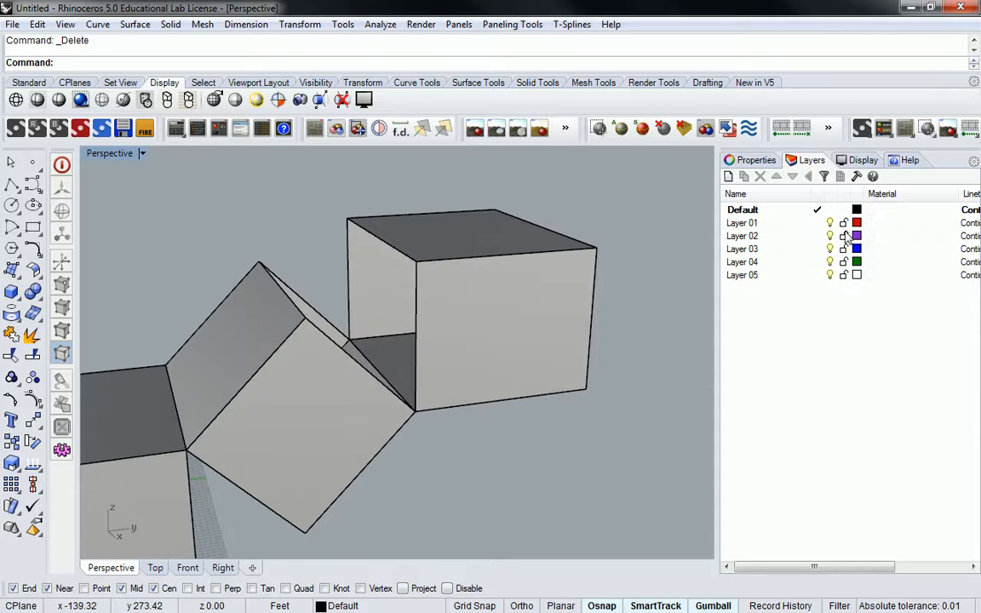
ctrl+shift+click(396, 256)
click(436, 285)
right_drag(497, 279, 436, 359)
key(Escape)
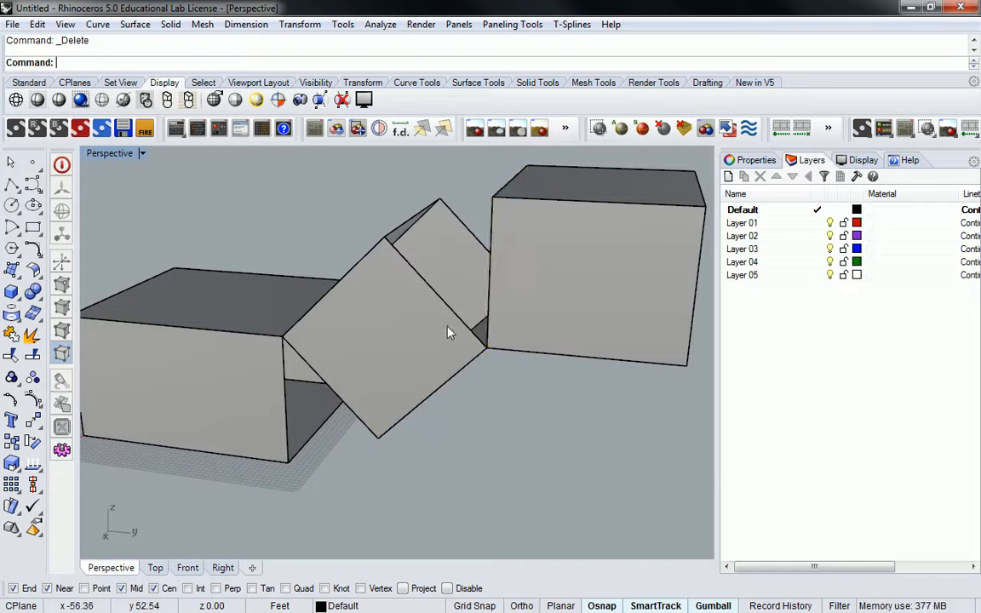
Copy the square profile curve at the middle box's lower end to its upper end, where it meets the raised box.
click(452, 315)
key(Escape)
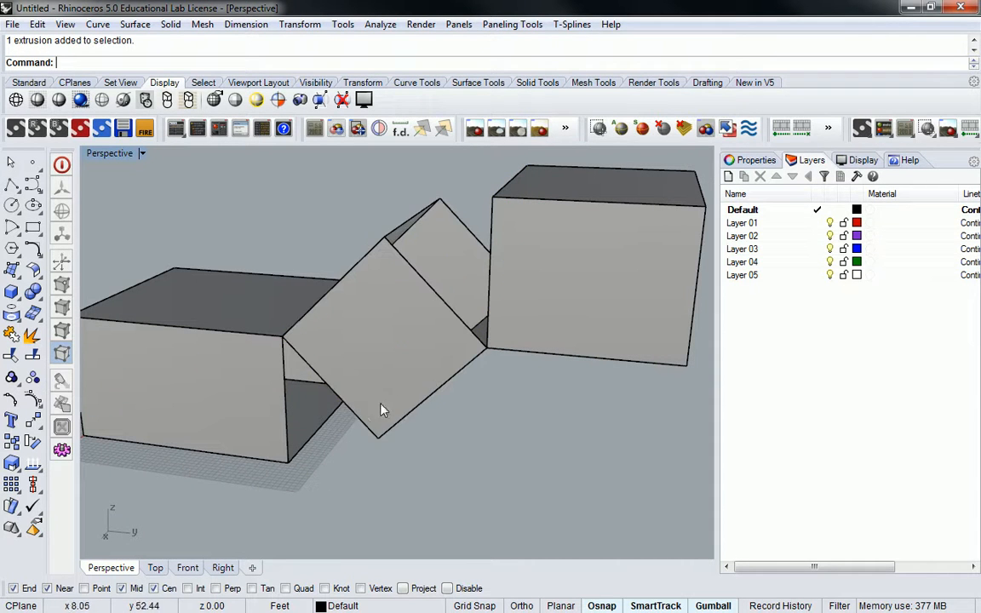
click(350, 415)
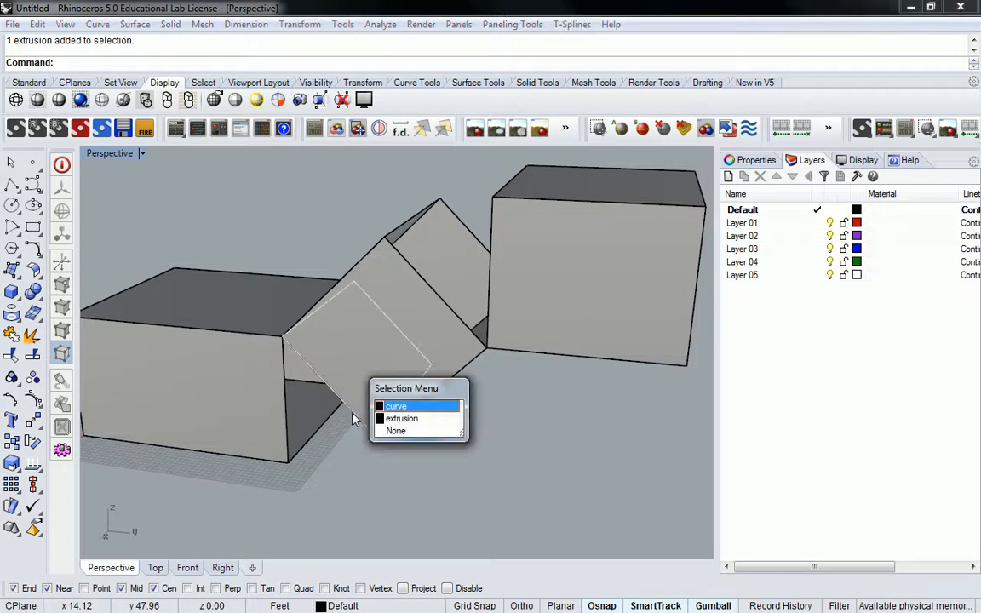
click(396, 406)
text(Copy)
key(Return)
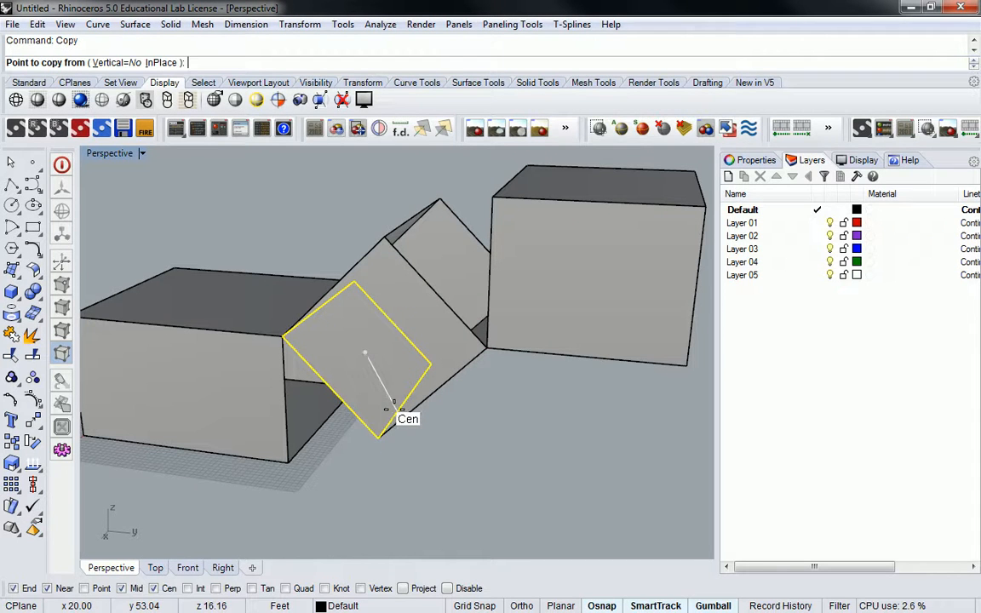
click(378, 438)
click(486, 343)
key(Return)
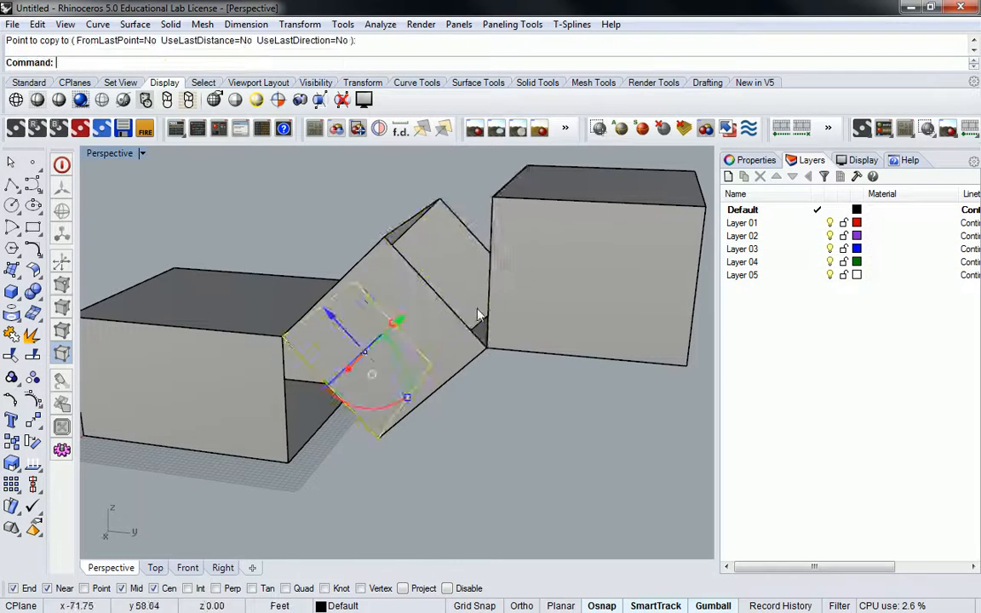
Make Layer 01 the current layer for the new connecting geometry.
scroll(430, 284, up, 5)
scroll(441, 203, down, 5)
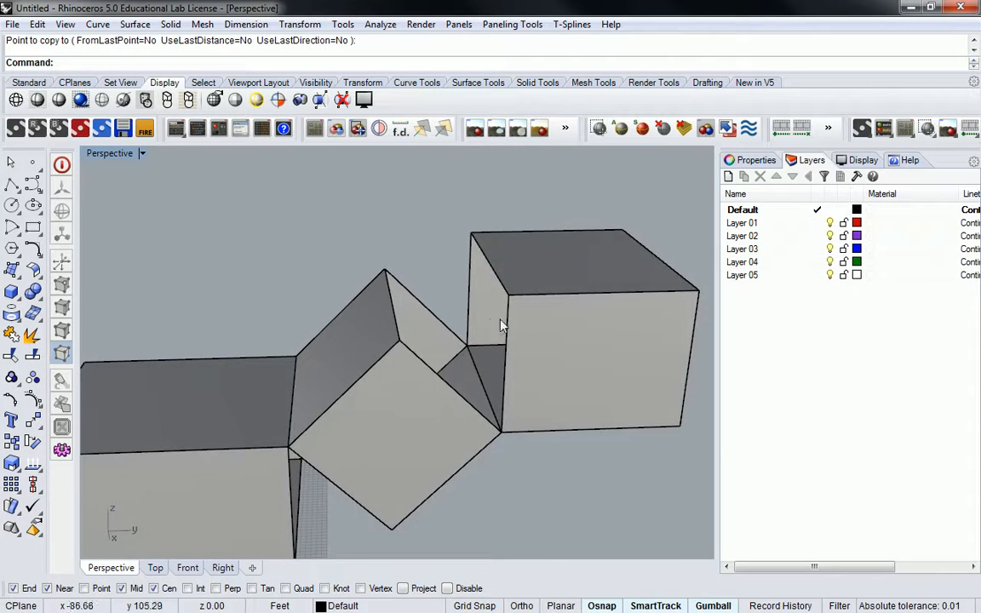
drag(512, 385, 513, 387)
right_drag(565, 453, 498, 312)
key(Escape)
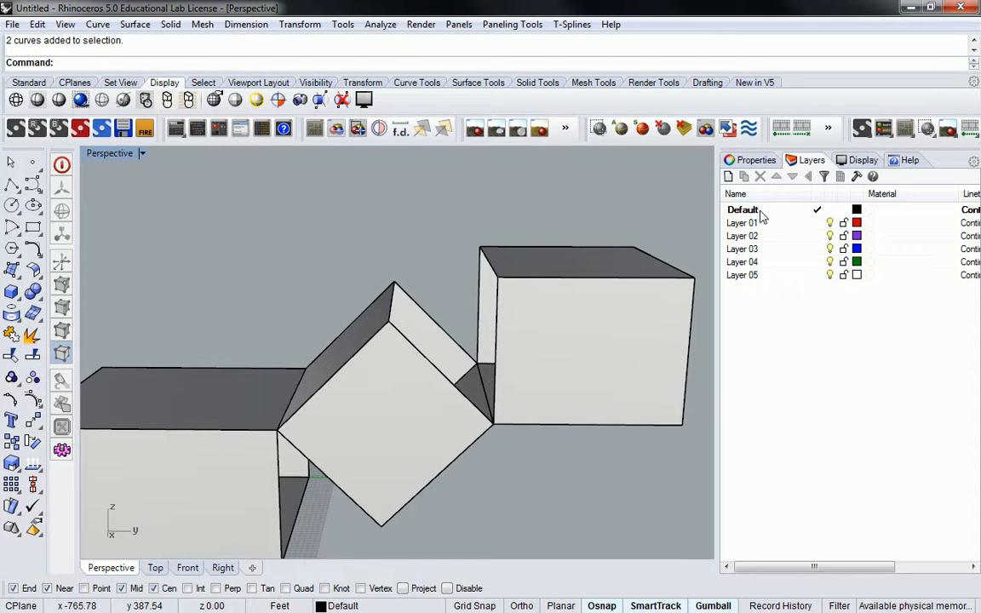
click(809, 224)
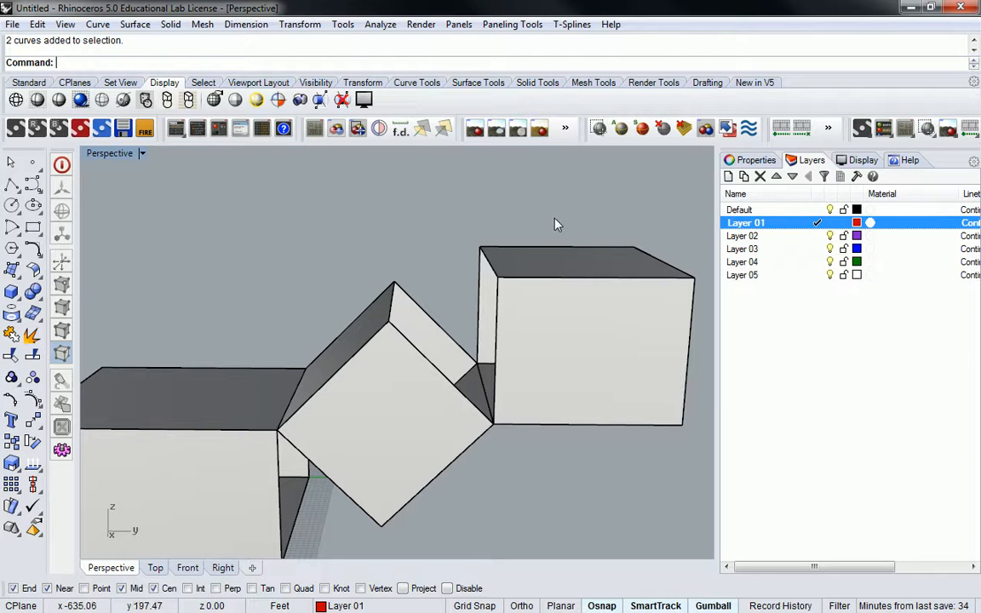
Extrude the copied square profile from the sloped box's upper end along the slope, past the raised box.
right_drag(500, 219, 440, 287)
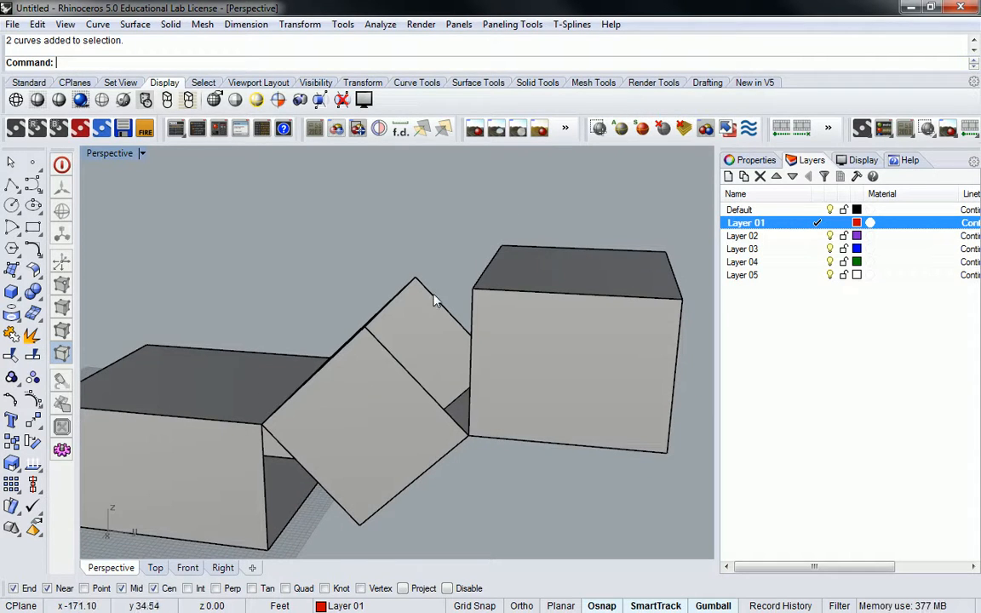
right_click(435, 300)
click(507, 335)
right_drag(506, 338, 538, 277)
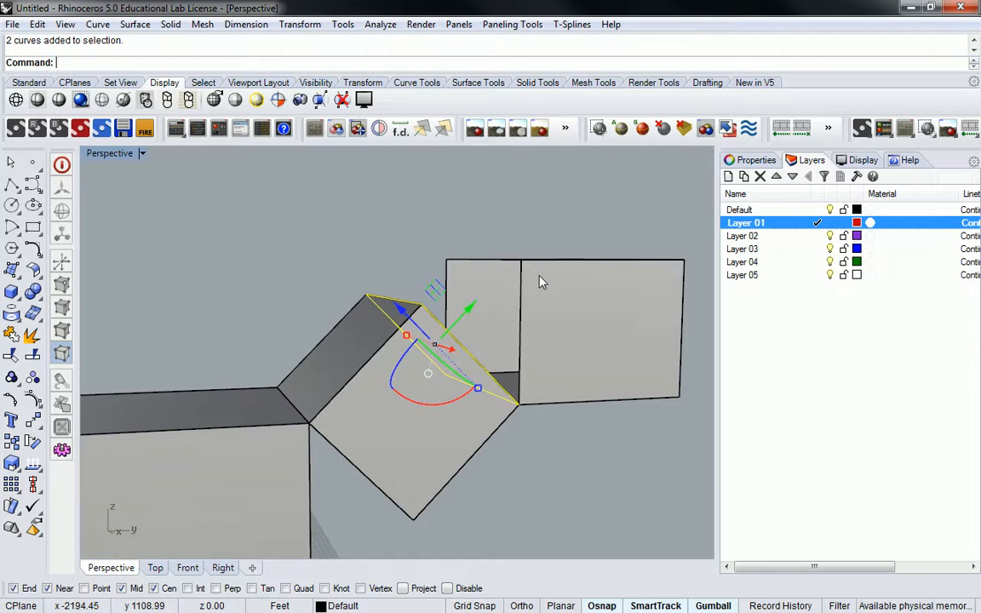
drag(467, 309, 467, 309)
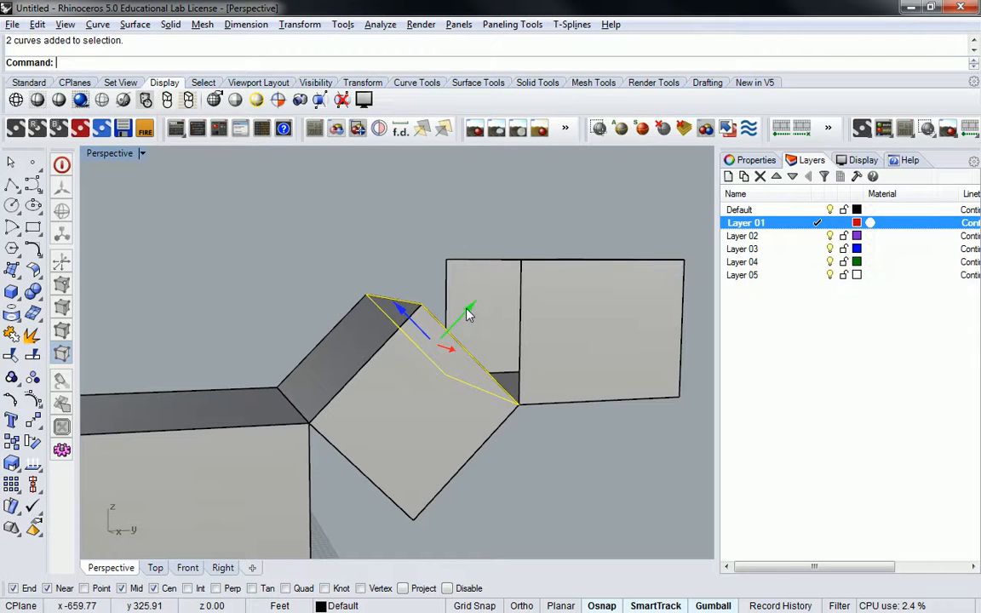
drag(467, 315, 554, 270)
right_drag(554, 271, 537, 277)
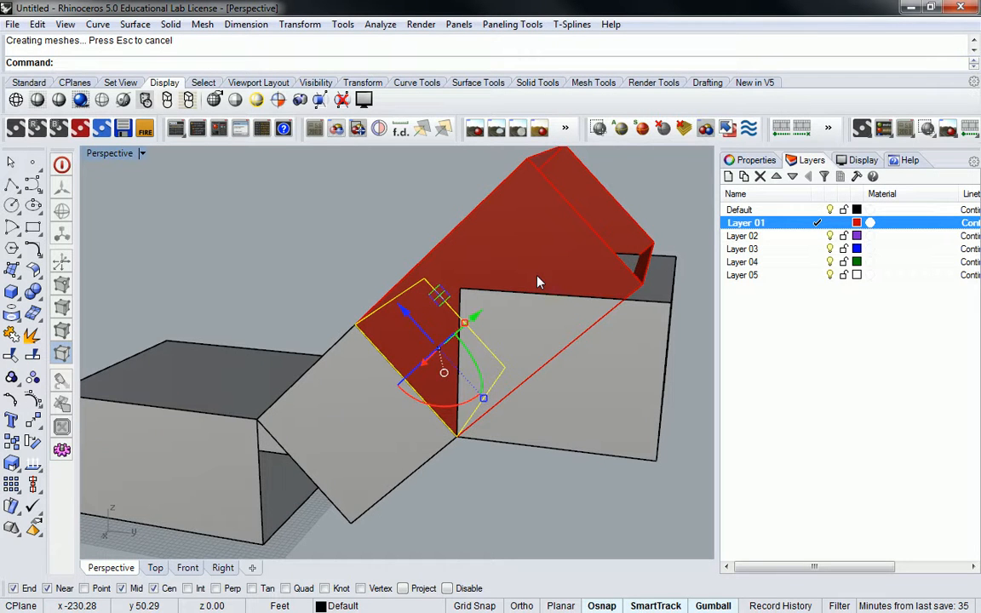
key(Escape)
right_drag(464, 313, 544, 312)
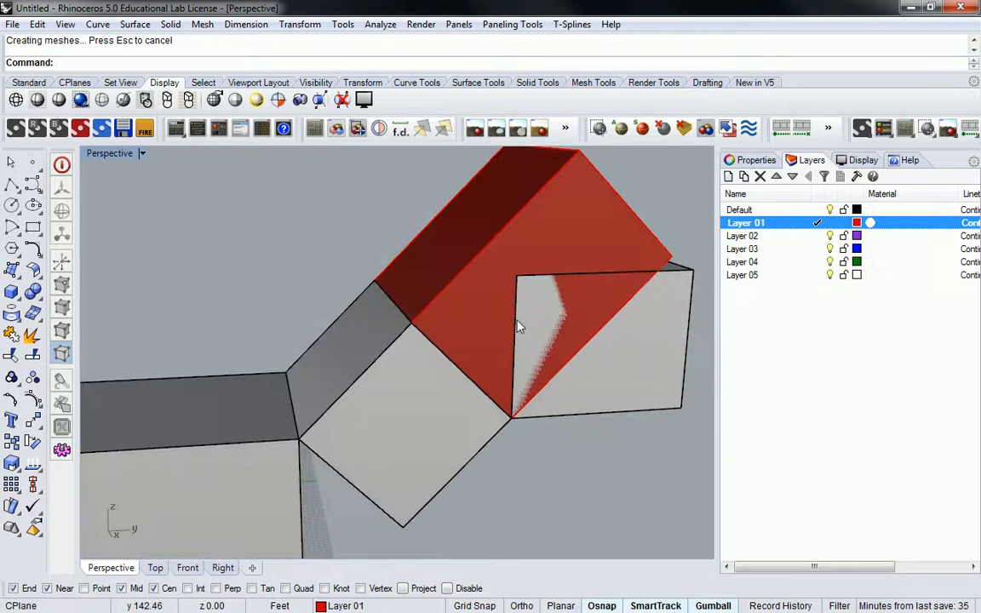
Extrude the raised box's end profile horizontally back over the sloped box so it crosses the other red extrusion.
click(516, 327)
click(574, 364)
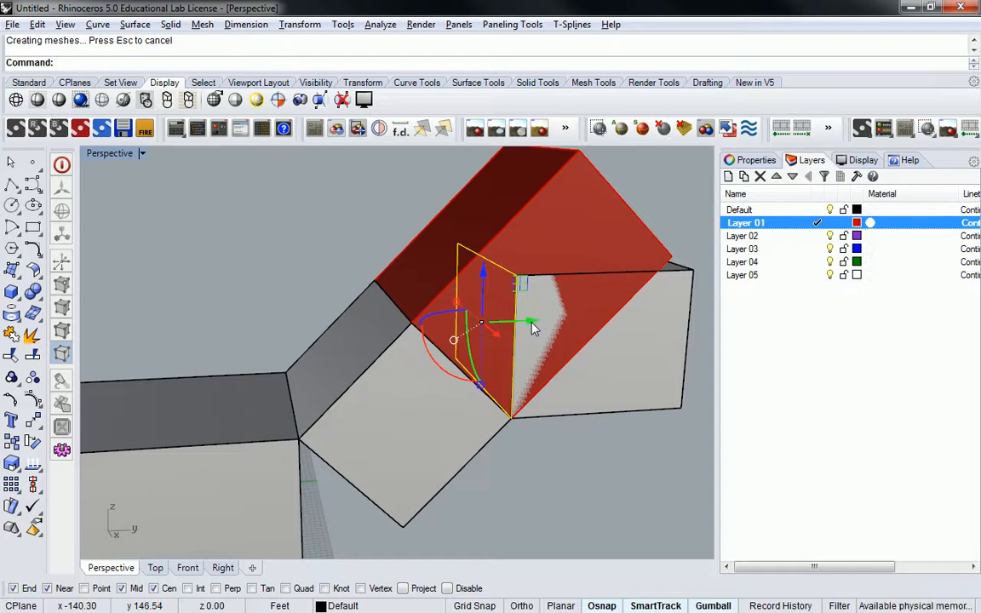
drag(532, 323, 328, 333)
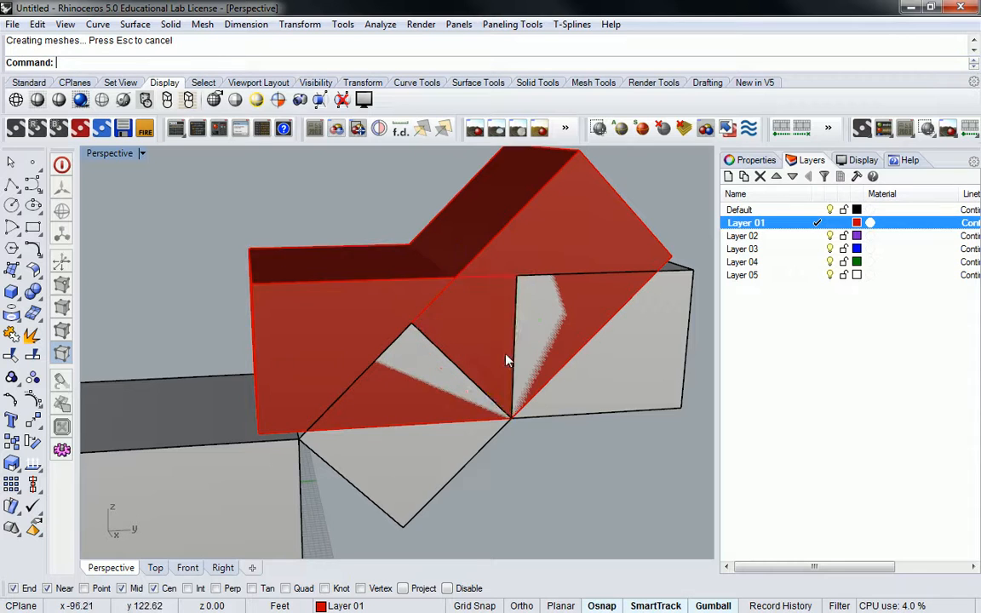
right_drag(537, 387, 536, 335)
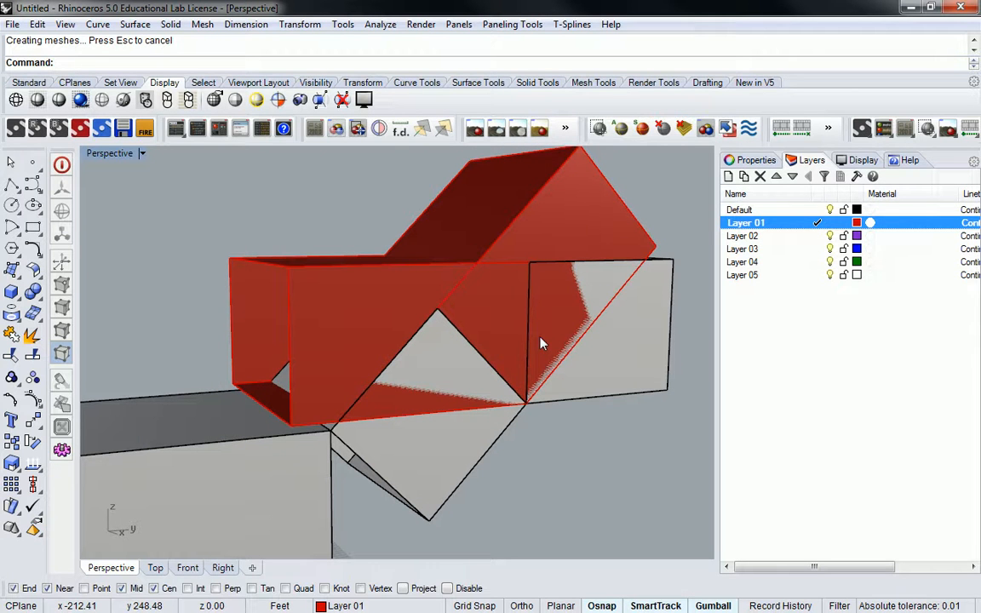
Trim the two red extrusions against each other, removing the portions that extend beyond their intersection above the gap.
text(trim)
key(Return)
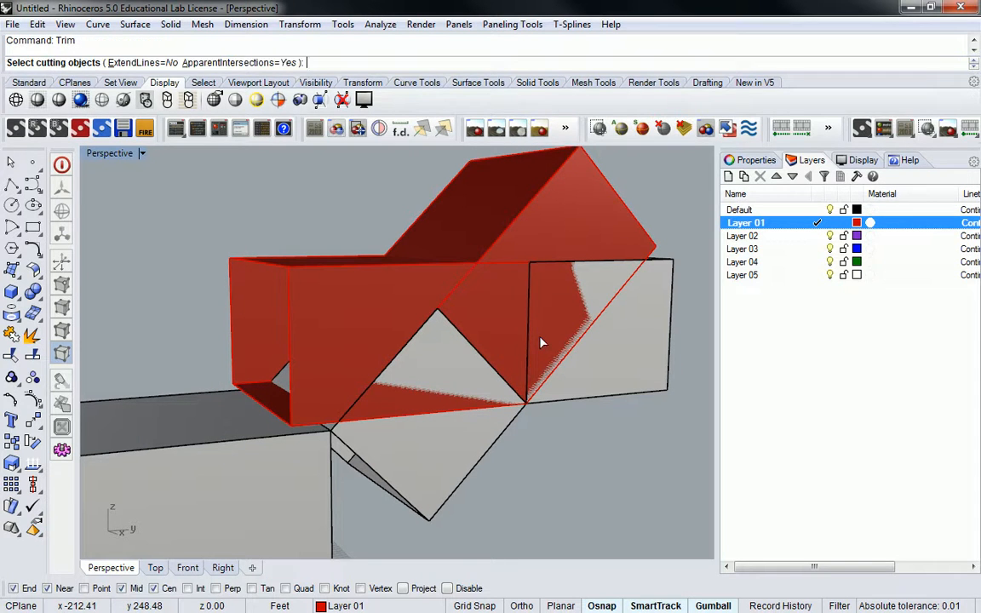
click(540, 211)
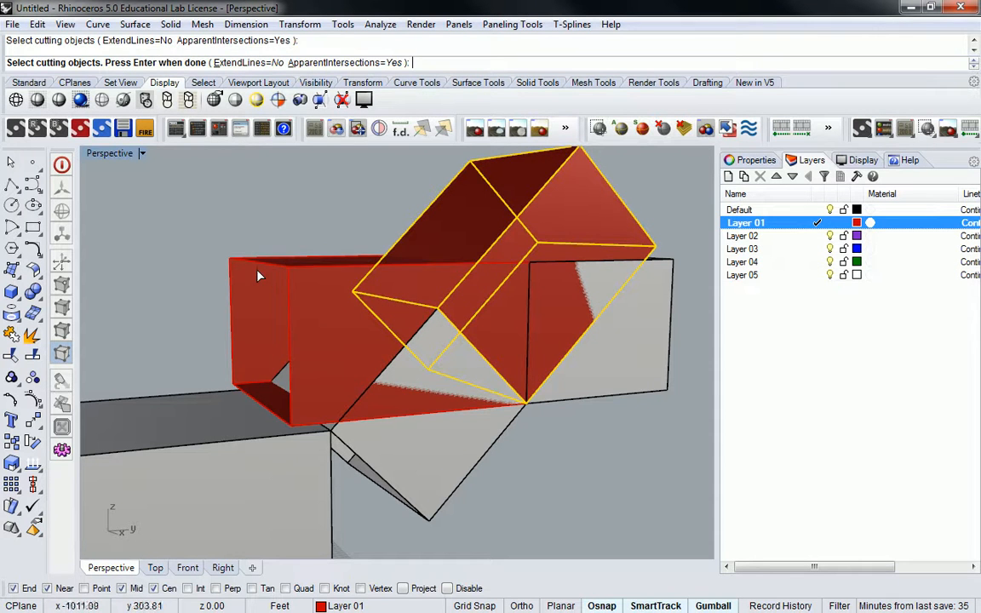
click(260, 280)
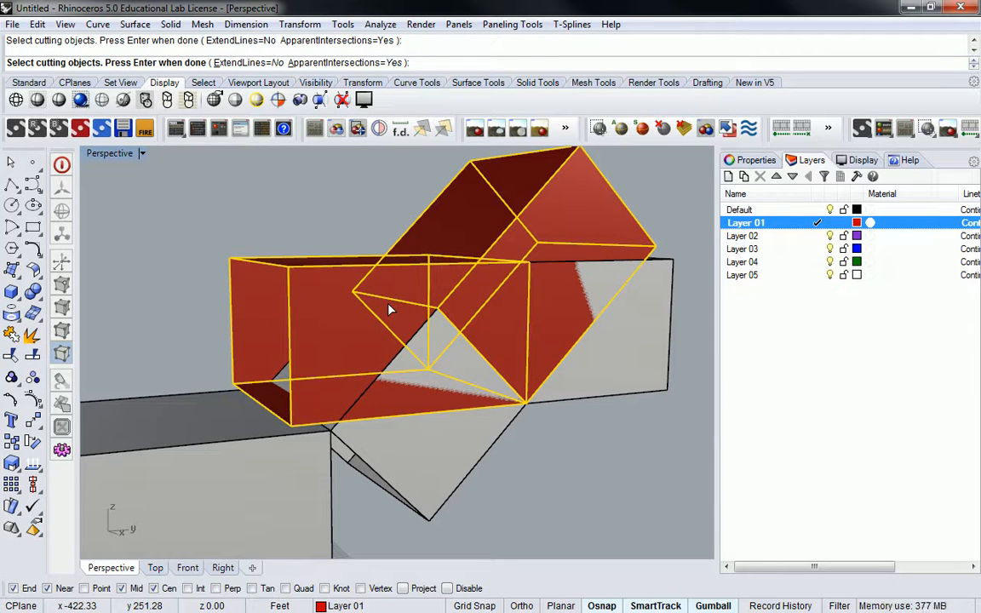
key(Return)
click(554, 184)
click(293, 274)
key(Return)
right_drag(333, 250, 223, 261)
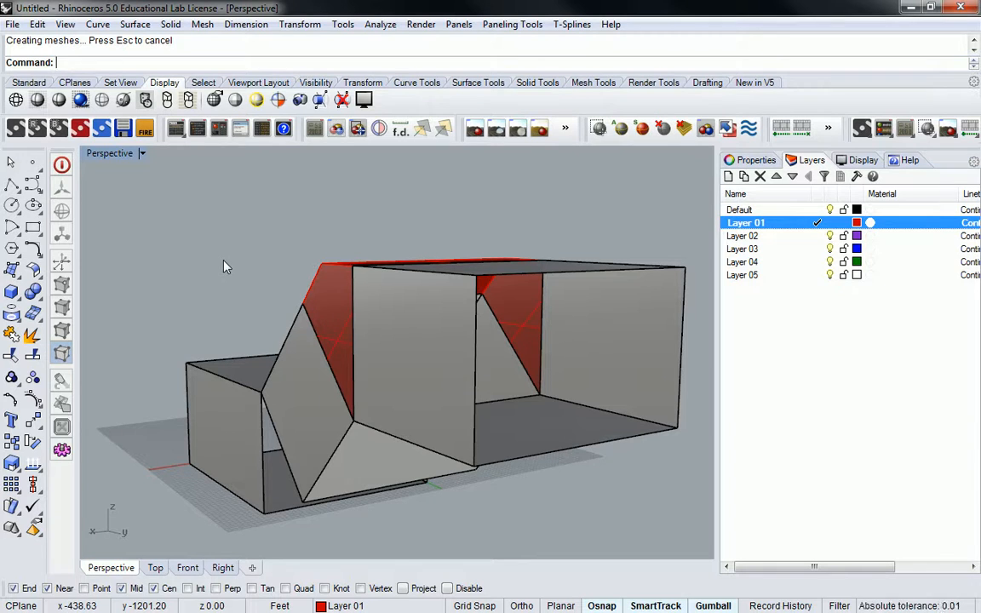
Join the trimmed red surfaces with the sloped and raised boxes into one polysurface.
right_drag(223, 261, 365, 299)
drag(609, 204, 369, 368)
right_drag(385, 368, 429, 345)
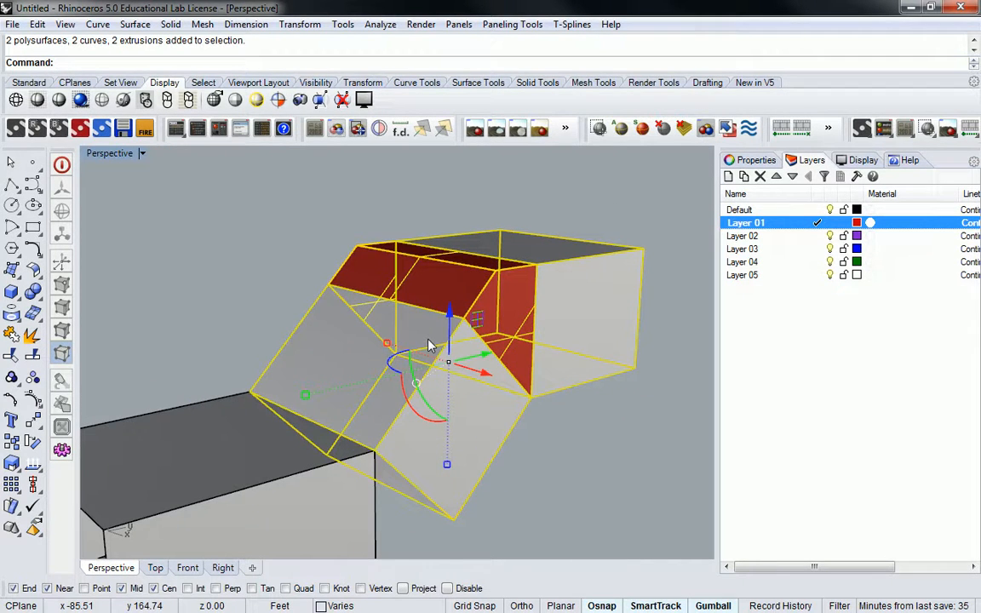
key(BackSpace)
text(Join)
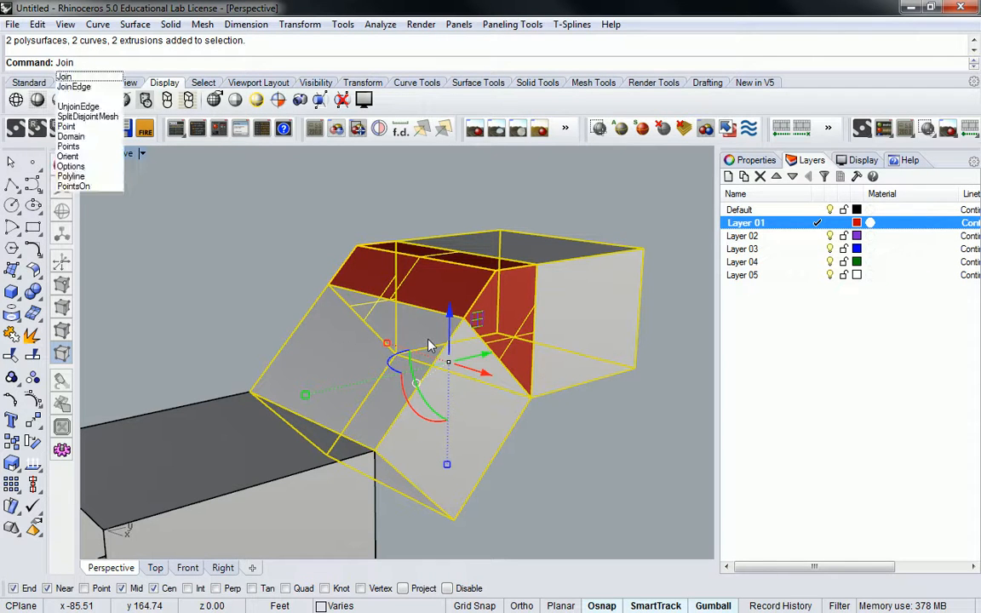
key(Return)
key(Escape)
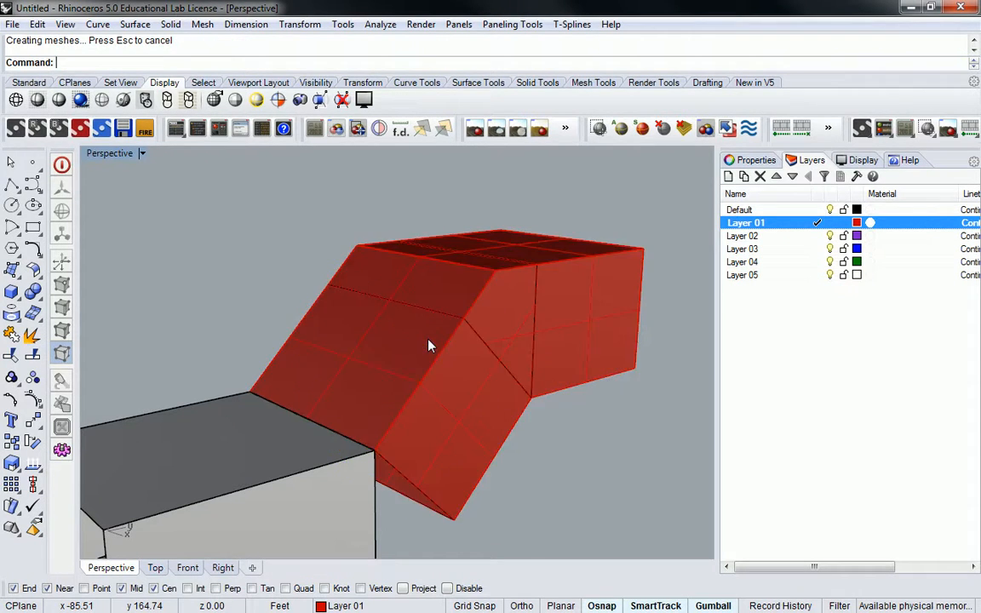
Merge the coplanar faces of the joined polysurface with MergeAllFaces.
right_drag(529, 360, 407, 392)
click(407, 392)
right_drag(353, 364, 391, 360)
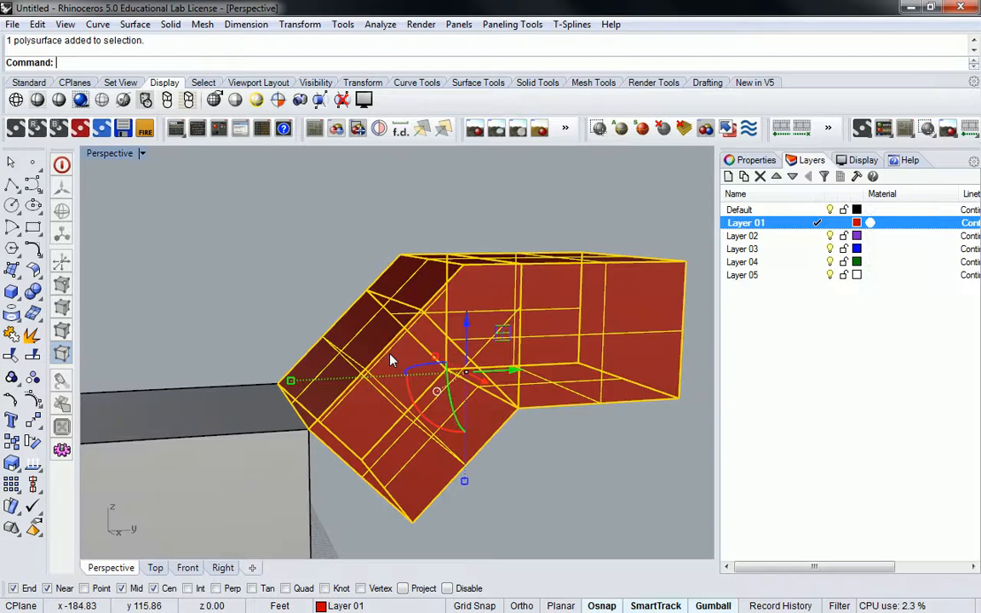
text(MergeAll)
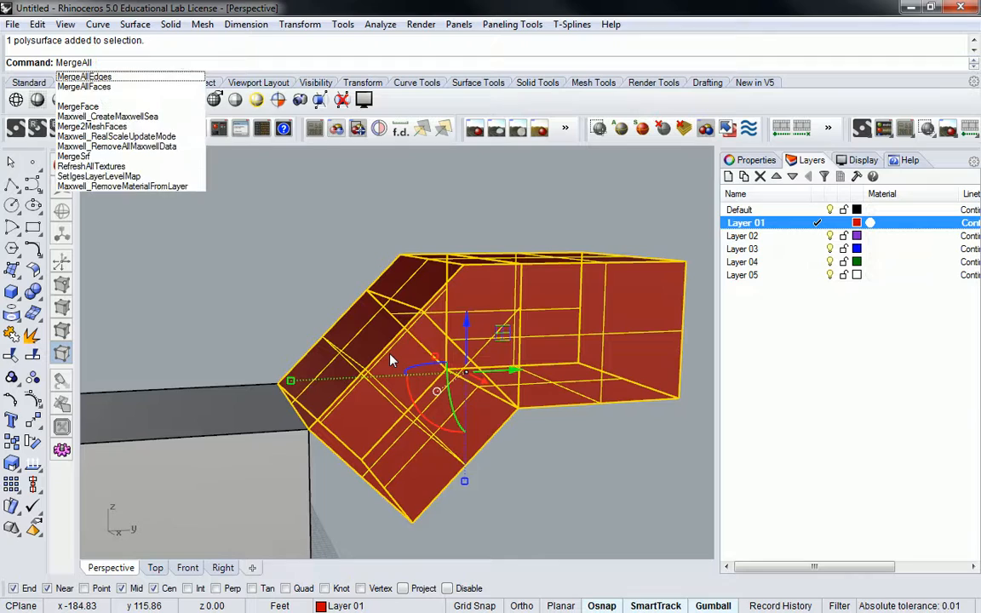
key(Return)
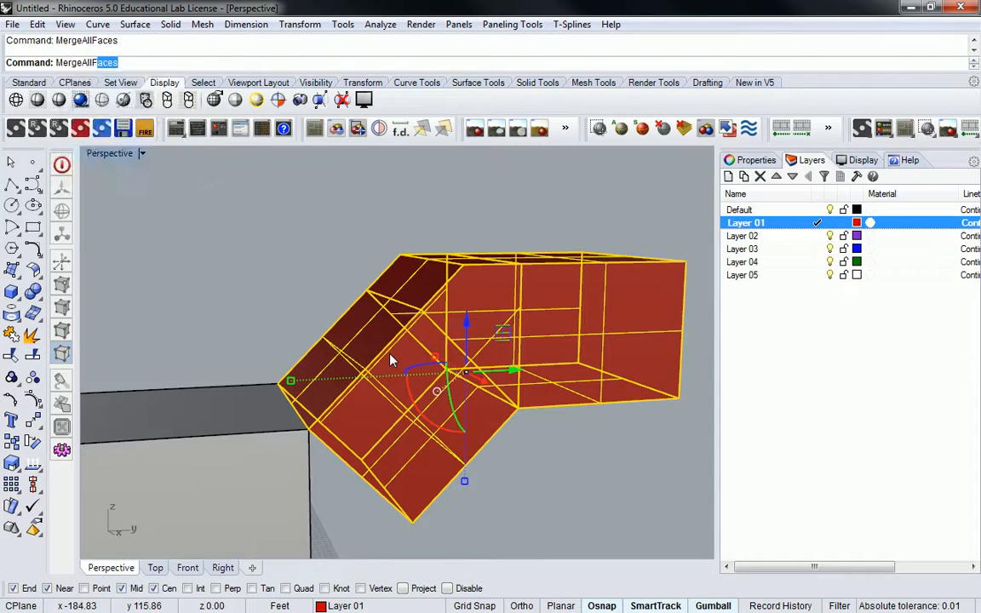
Inspect the merged volume from several angles and undo both its drag and the MergeAllFaces operation.
right_drag(390, 361, 418, 320)
click(417, 321)
right_drag(350, 350, 561, 364)
drag(568, 378, 274, 261)
click(302, 321)
right_drag(412, 342, 356, 214)
key(ctrl+z)
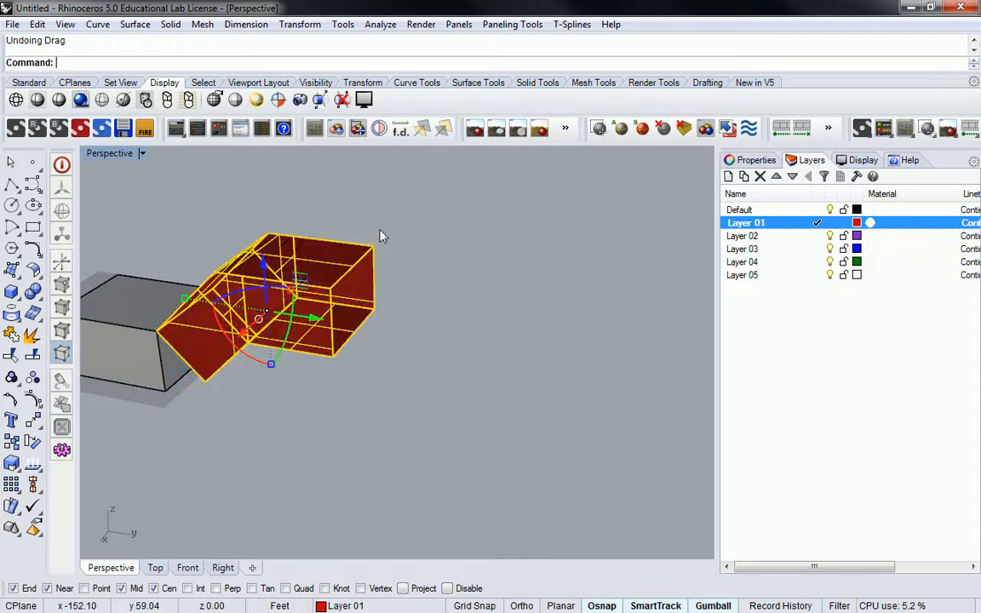
key(ctrl+z)
Undo the Join of the red connecting surfaces with the sloped and raised boxes.
click(320, 232)
right_drag(225, 277, 343, 324)
scroll(343, 324, up, 5)
scroll(343, 325, down, 5)
scroll(517, 273, up, 4)
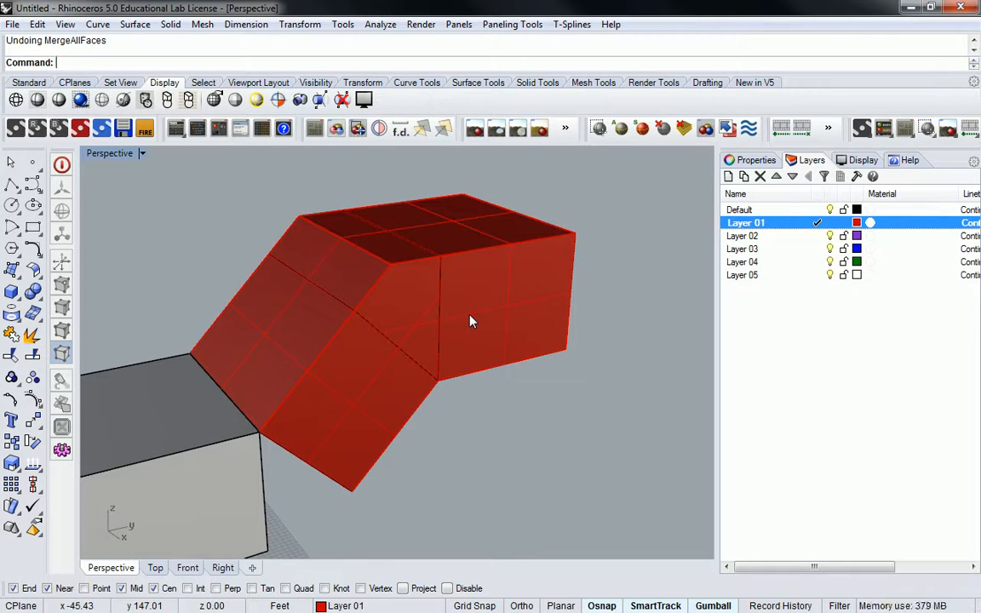
click(424, 322)
key(Escape)
key(ctrl+z)
key(Escape)
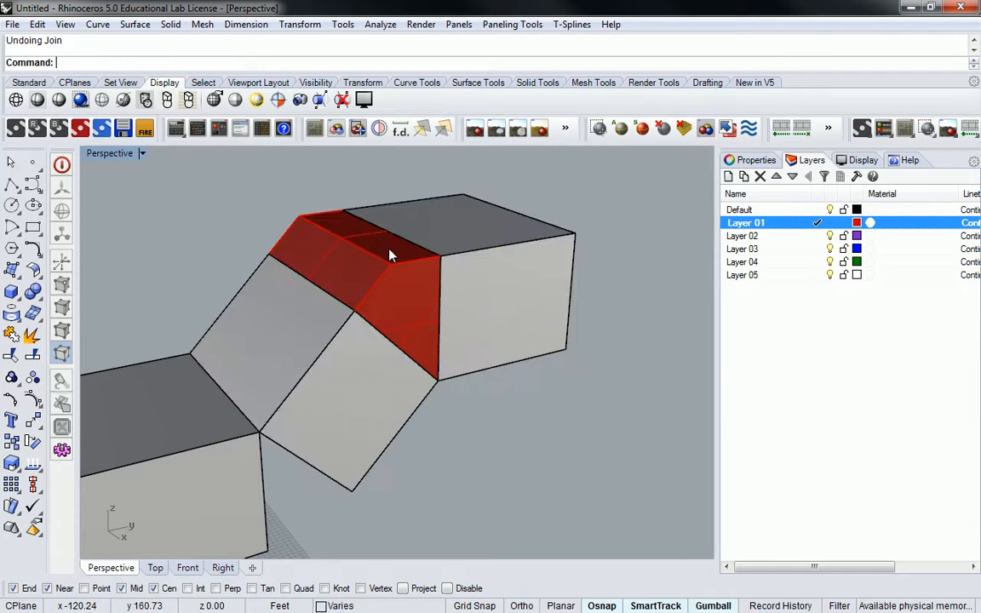
Combine the raised box, the red connecting pieces and the sloped box with BooleanUnion.
click(415, 279)
click(469, 313)
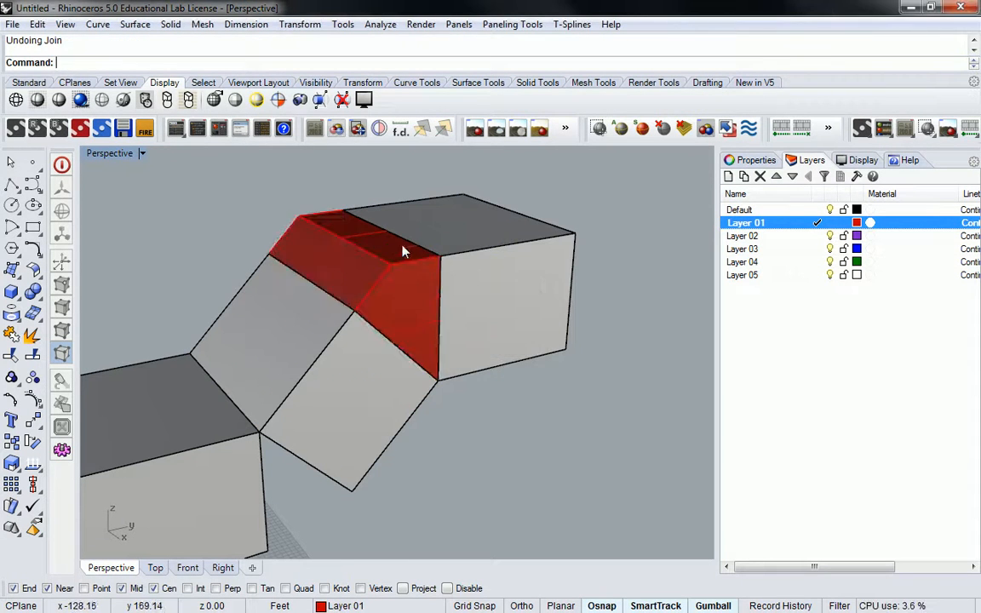
key(Escape)
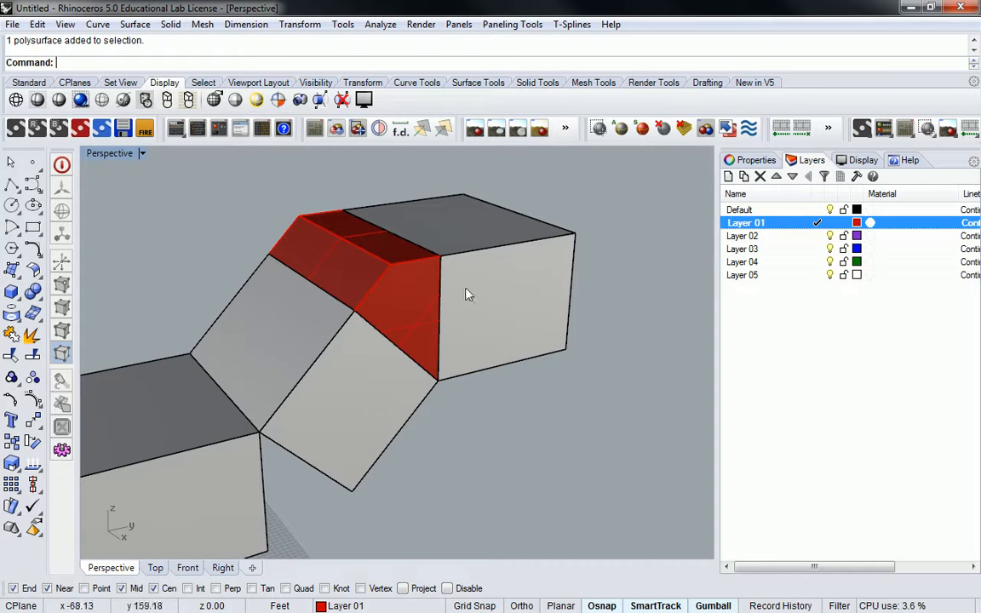
right_drag(437, 296, 482, 258)
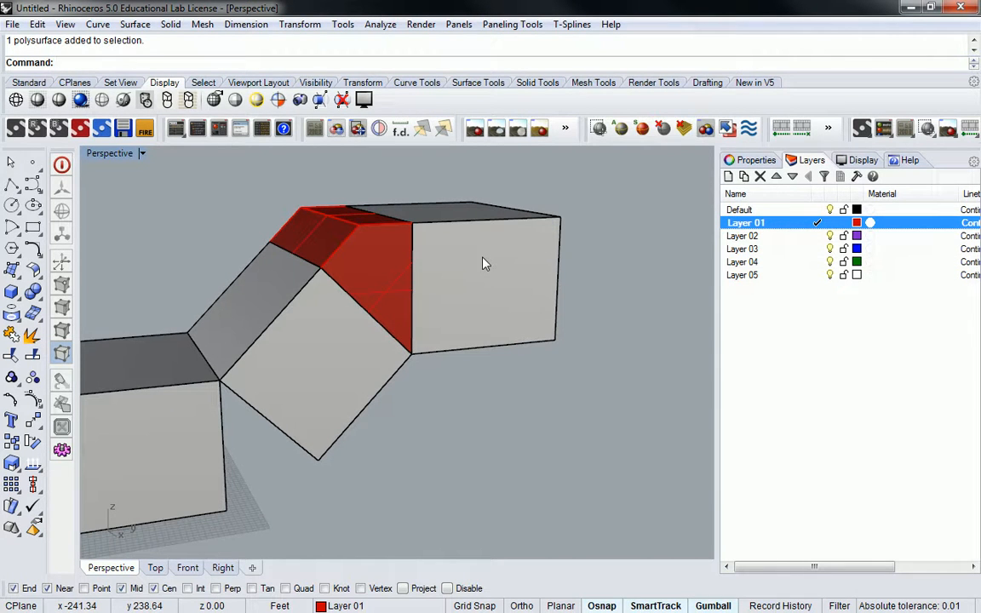
text(BooleanUnion)
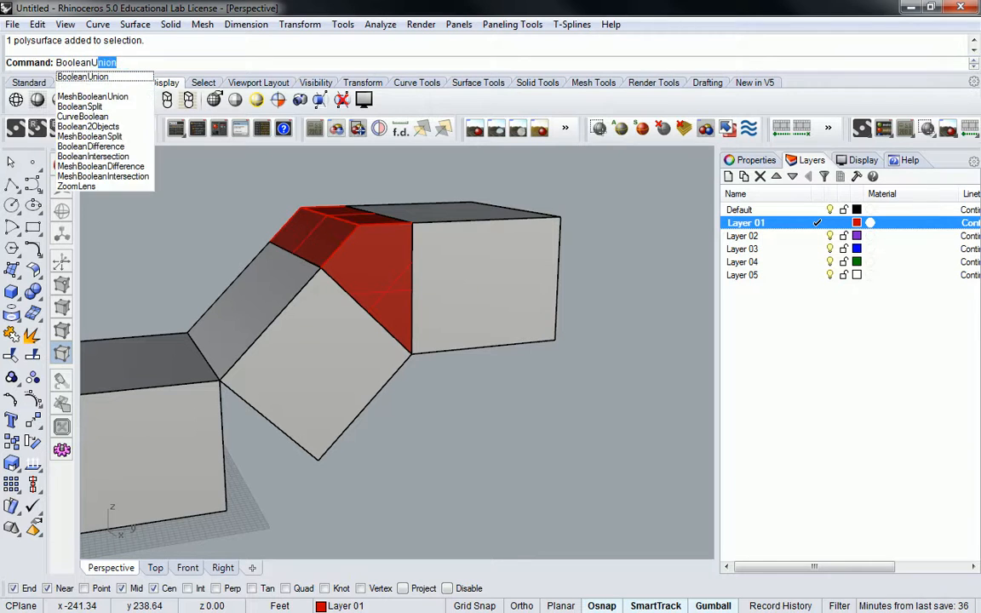
key(Return)
click(434, 231)
click(341, 217)
click(426, 287)
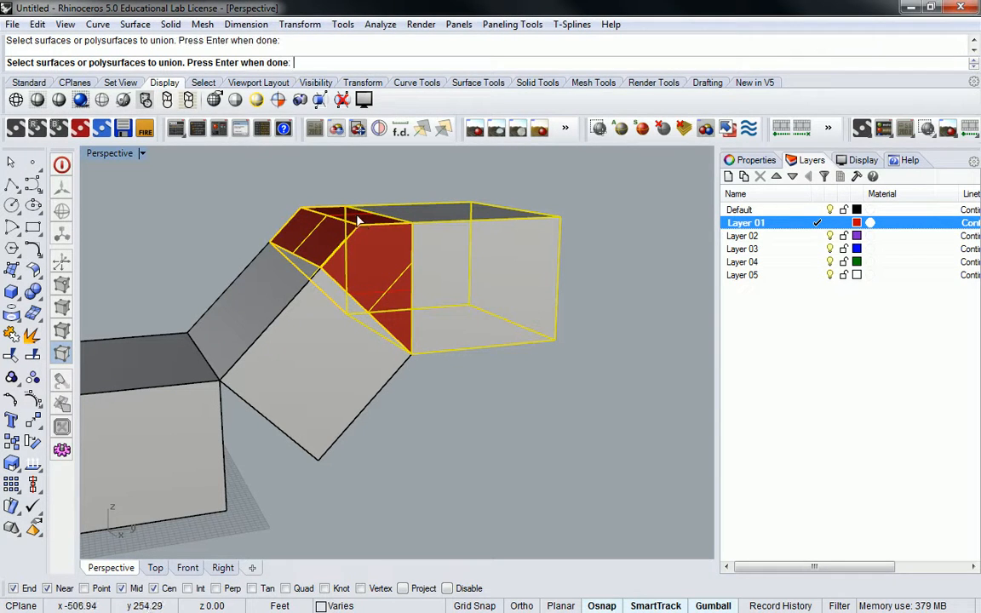
click(281, 305)
key(Return)
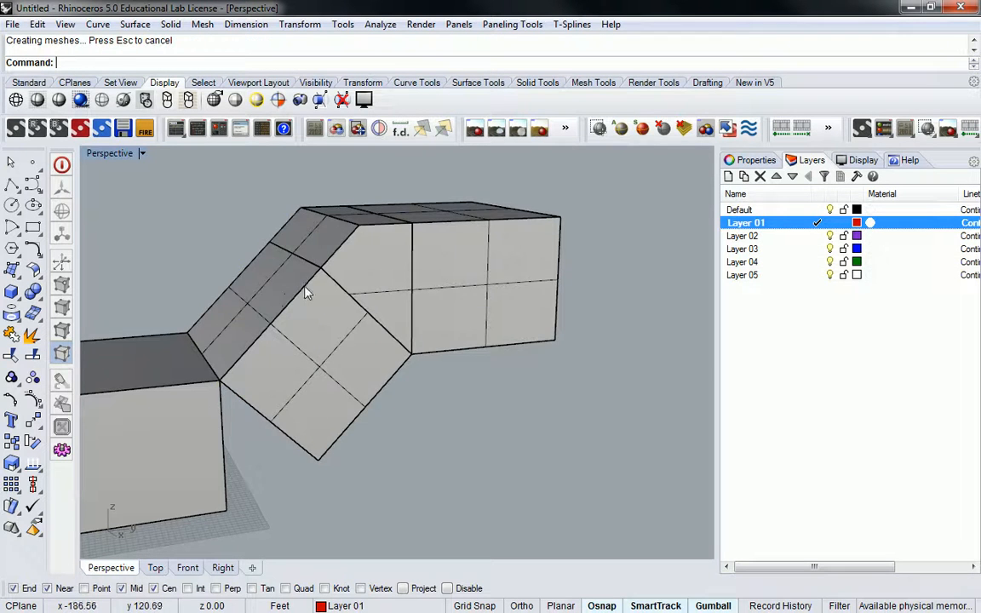
Merge the coplanar faces of the united sloped and raised volume with MergeAllFaces.
right_drag(287, 300, 350, 313)
click(365, 296)
text(Me)
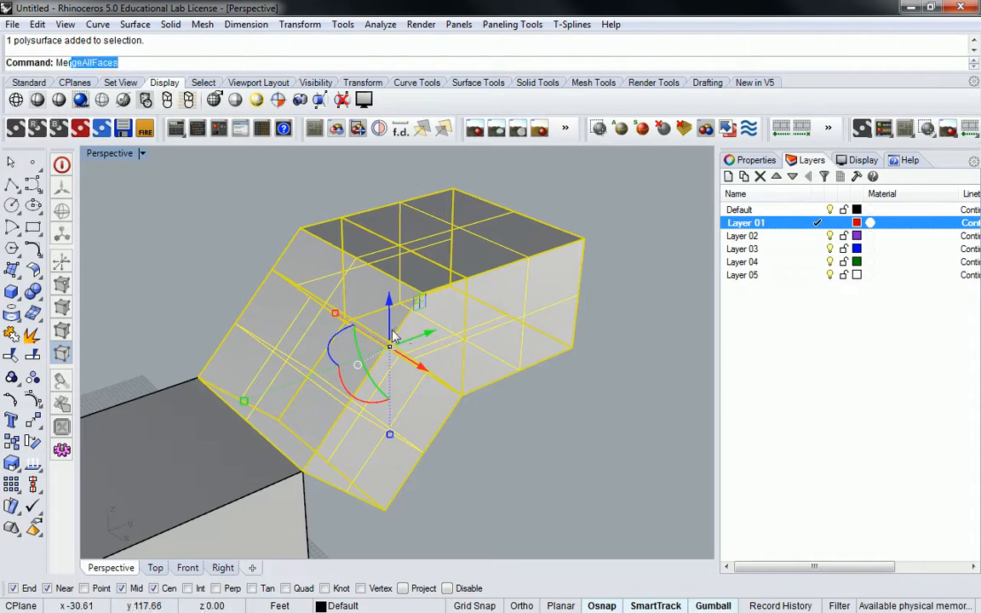
text(rge)
key(Return)
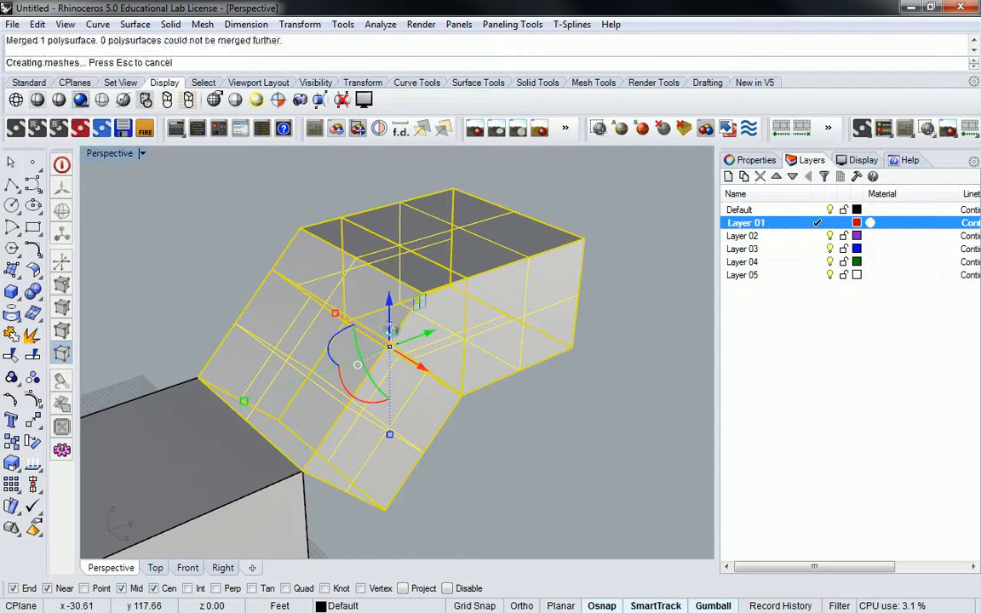
key(Escape)
Move the merged volume away from the lower box and the remaining profile curves.
click(523, 339)
scroll(518, 334, down, 2)
shift+right_drag(273, 268, 484, 309)
drag(636, 402, 388, 320)
click(413, 358)
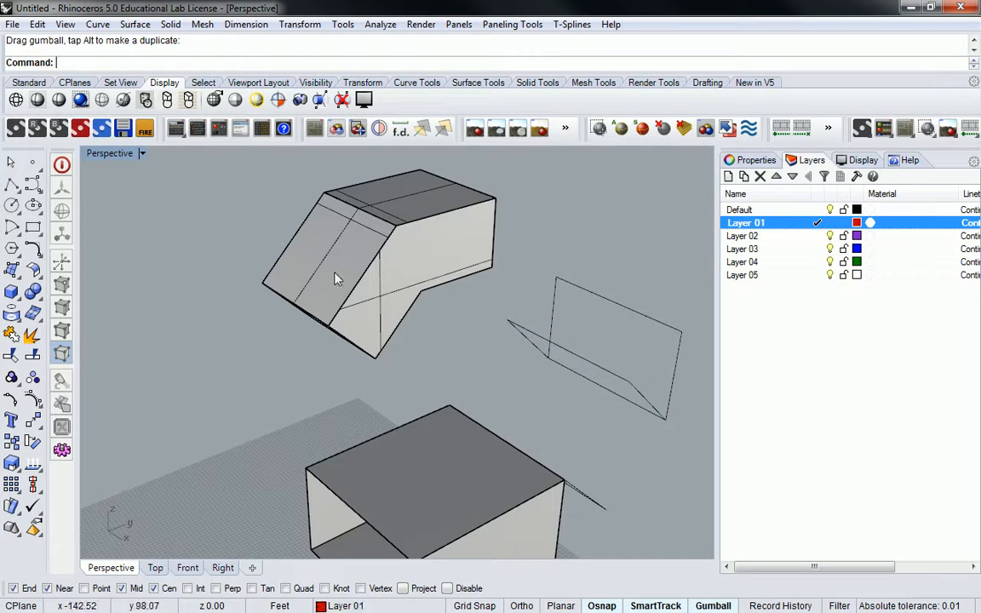
mouse_move(235, 219)
right_down()
mouse_move(566, 227)
mouse_move(652, 208)
mouse_move(365, 272)
mouse_move(232, 216)
right_up()
scroll(453, 226, up, 5)
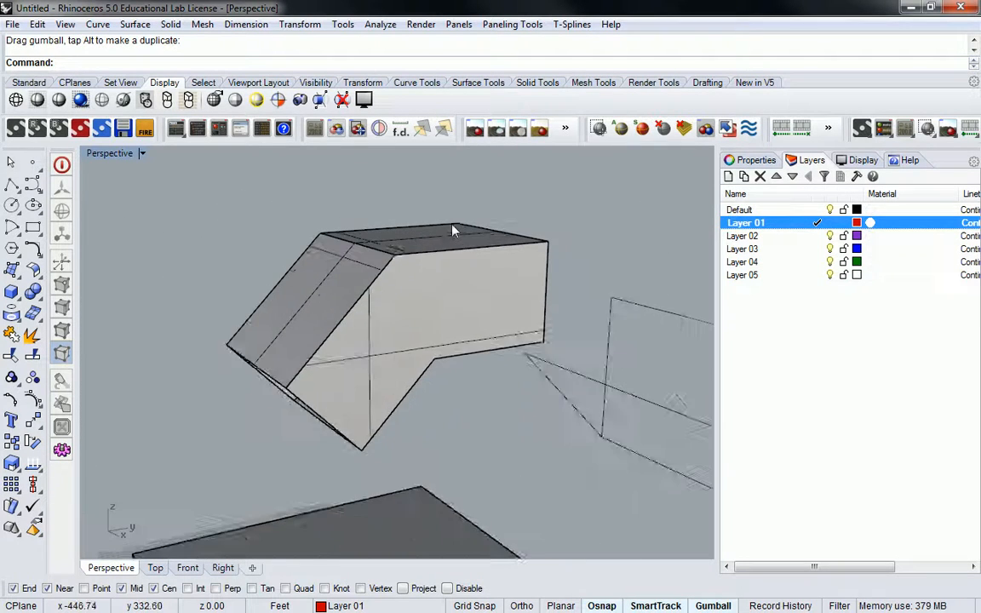
Turn off the surface isocurve display for the merged volume and view it from the other side.
click(404, 304)
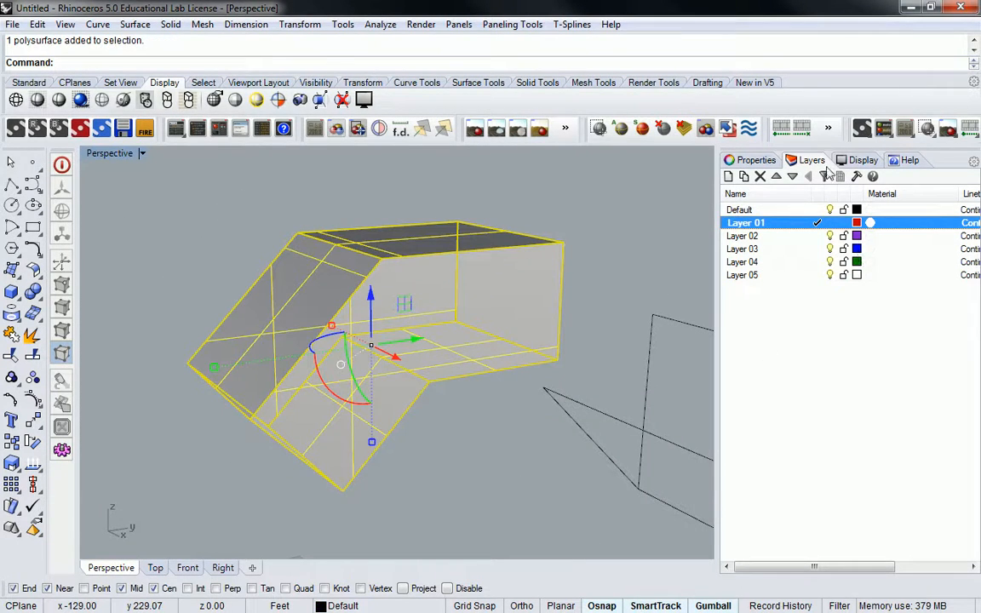
click(757, 161)
click(861, 466)
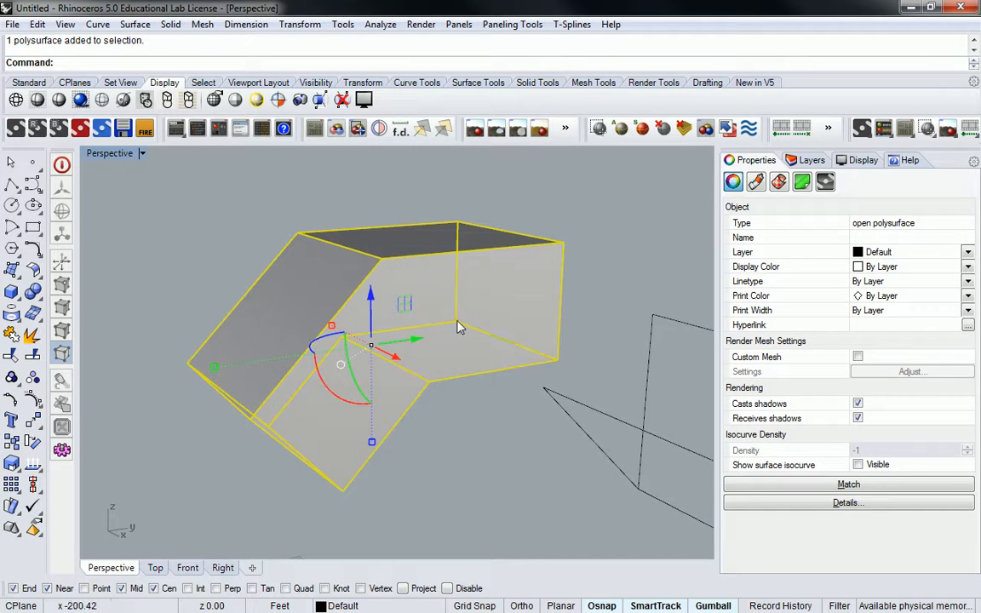
click(255, 226)
right_drag(255, 225, 354, 263)
scroll(539, 248, down, 6)
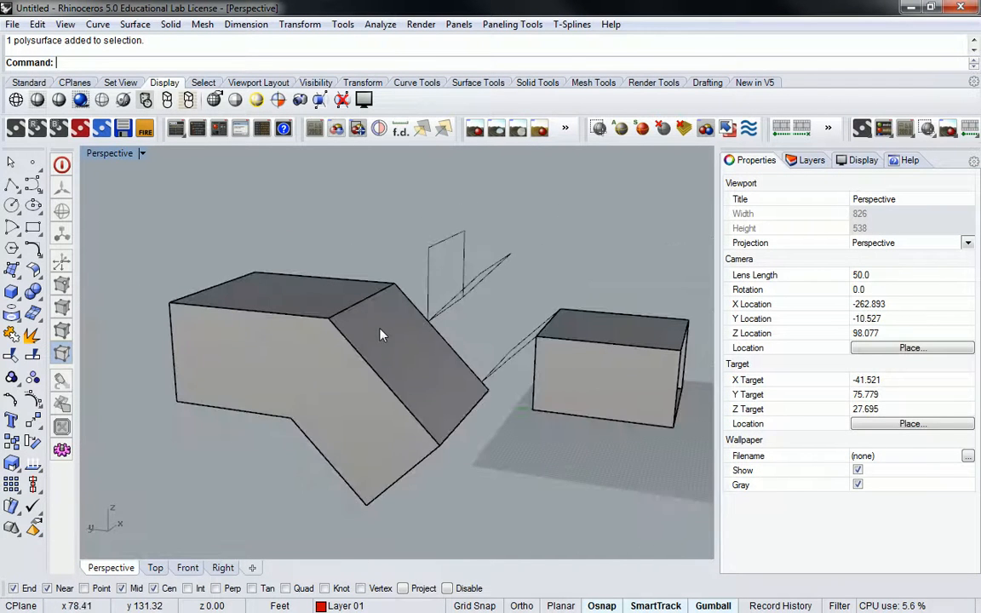
scroll(392, 325, up, 2)
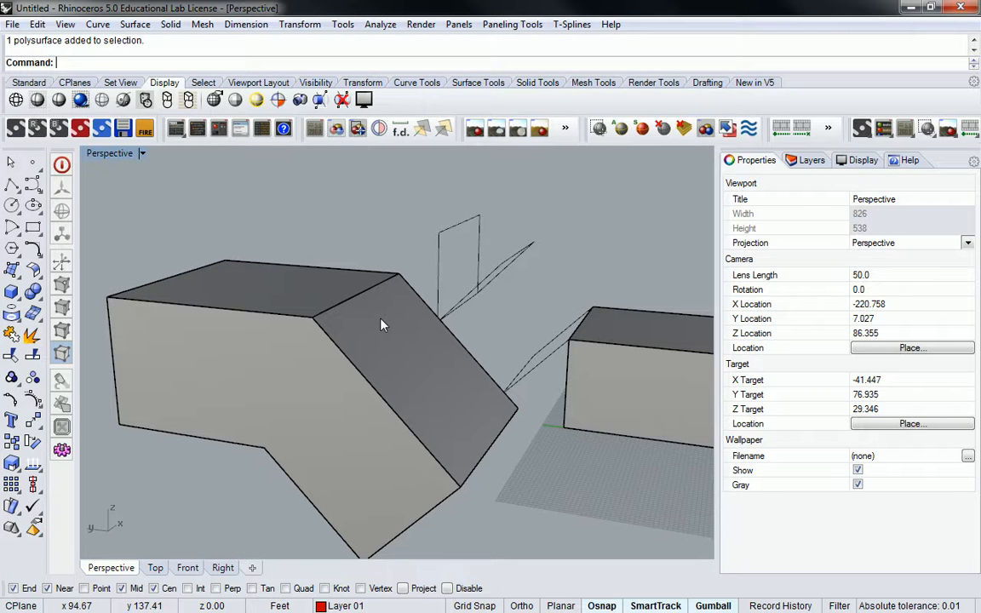
Undo the recent operations on the merged volume back through the trim of the red extrusions.
key(ctrl+z)
key(ctrl+z)
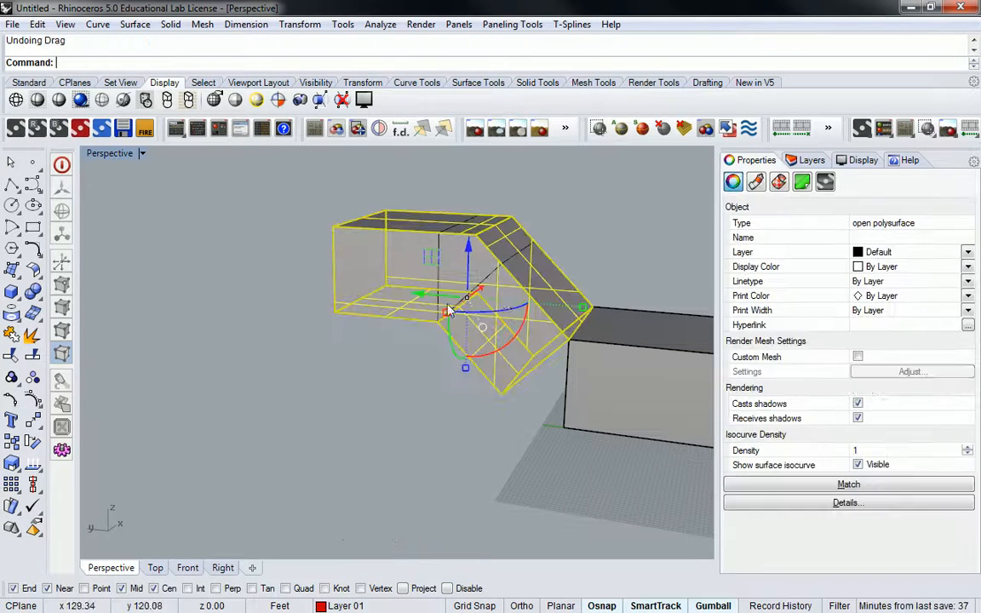
right_drag(658, 249, 355, 310)
scroll(457, 296, down, 6)
scroll(358, 319, up, 6)
key(ctrl+z)
key(ctrl+z)
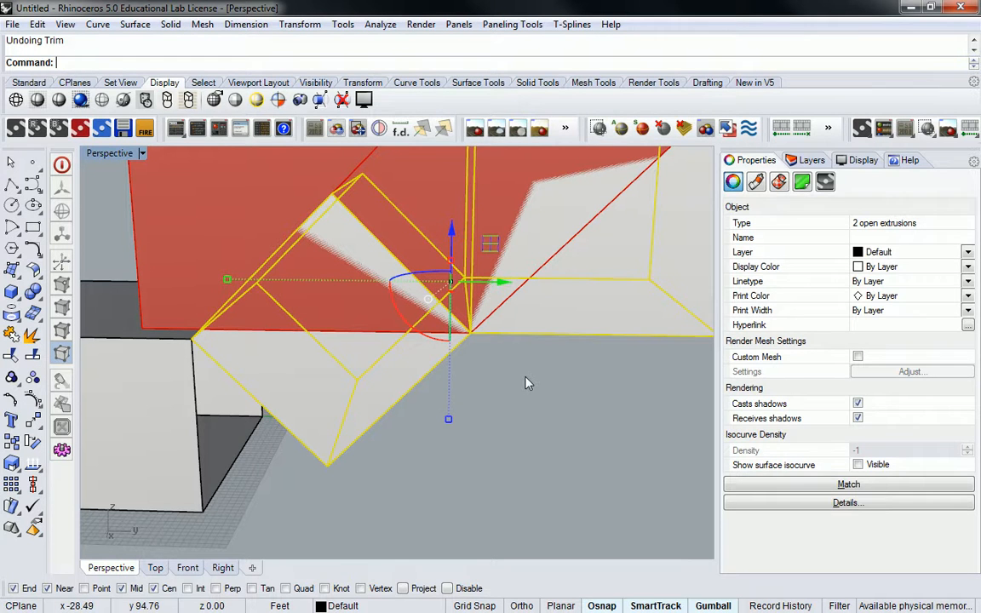
Undo the red profile extrusions so only the separate boxes and their end curves remain.
click(564, 402)
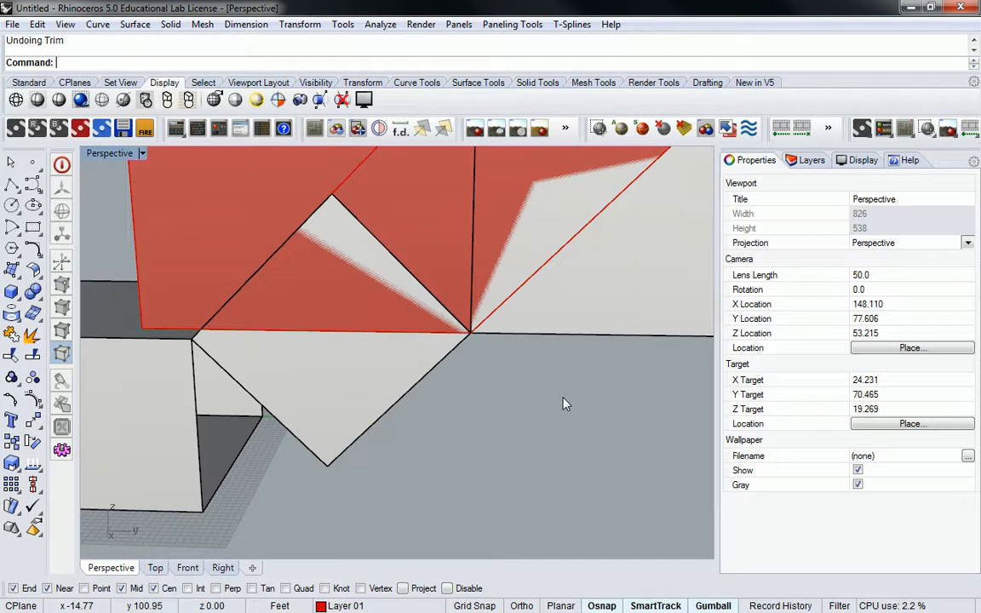
key(ctrl+z)
key(ctrl+z)
key(ctrl+z)
right_drag(530, 394, 532, 437)
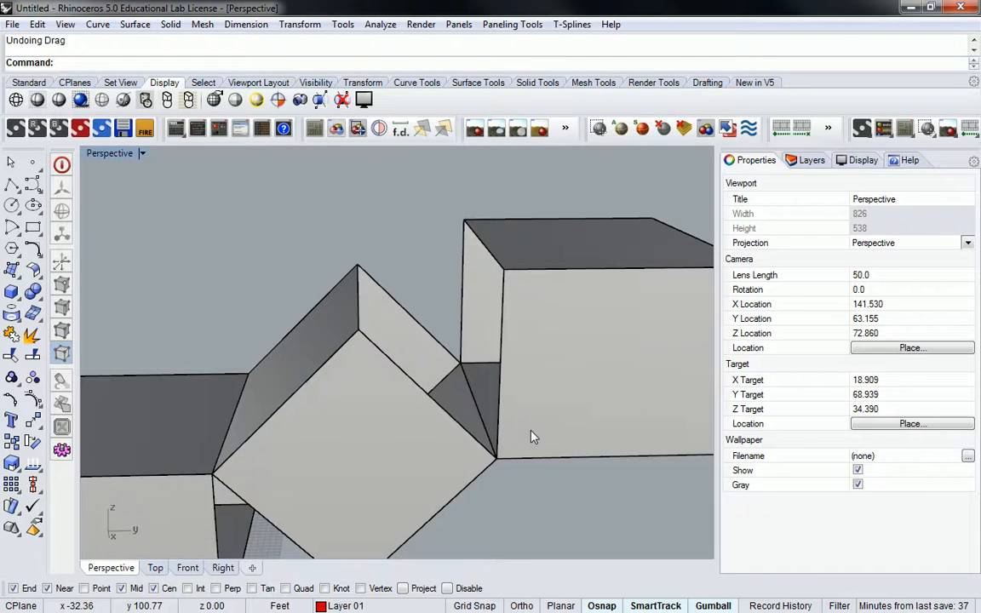
Examine the end profile curves where the sloped box meets the raised box.
right_drag(482, 376, 386, 346)
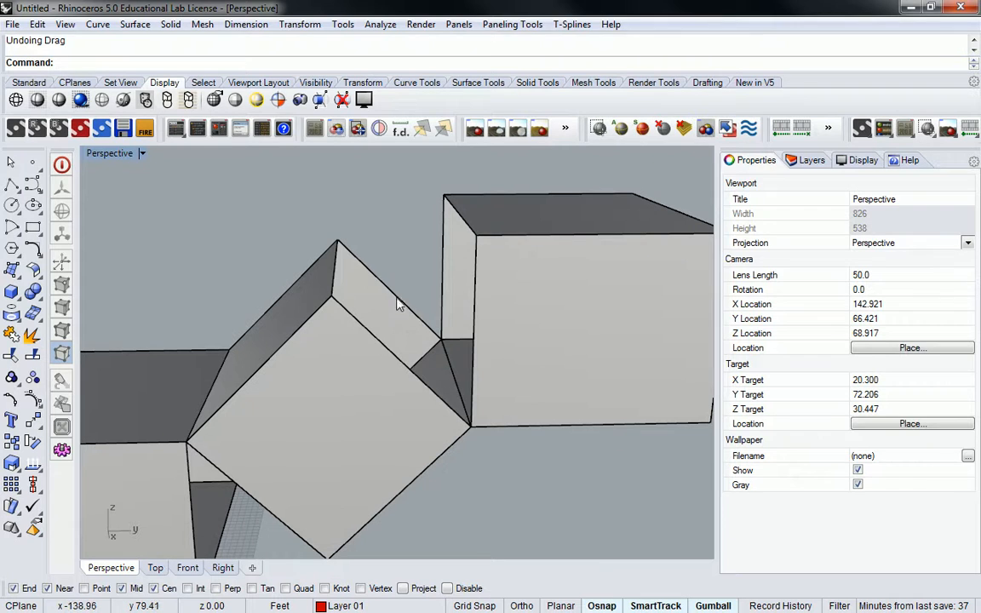
click(397, 304)
click(440, 338)
key(Escape)
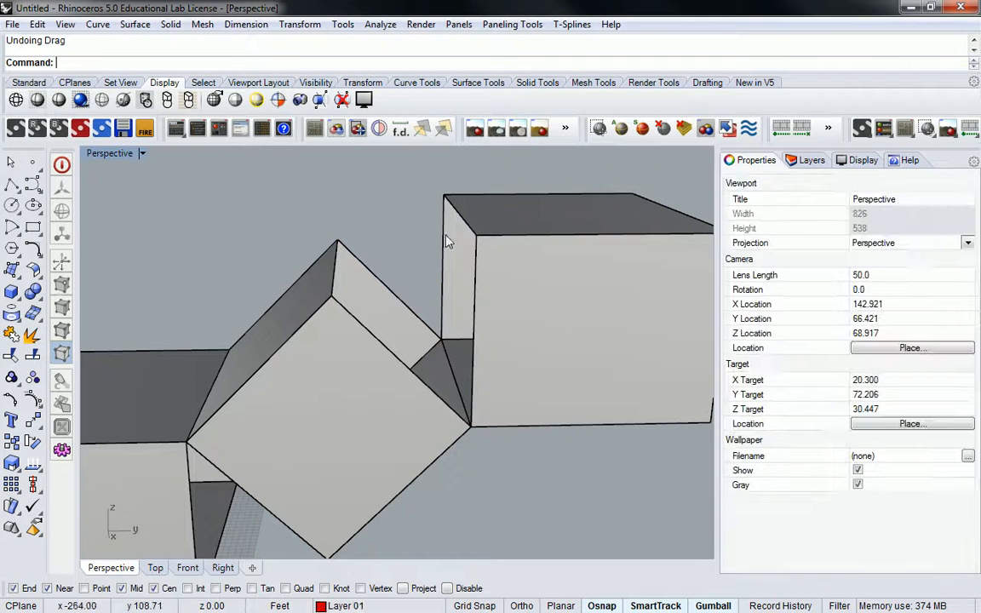
click(443, 241)
key(Return)
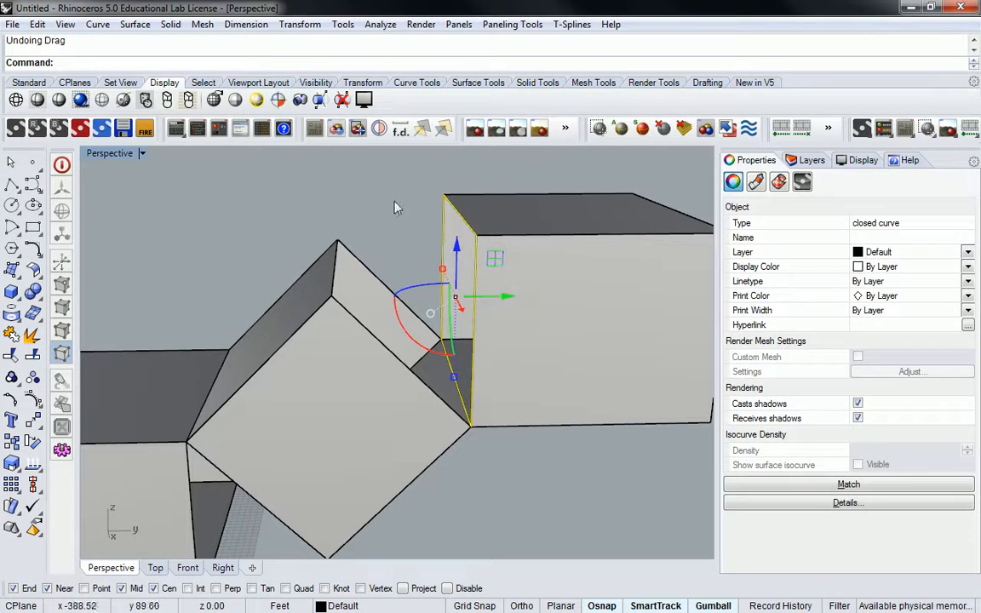
key(Escape)
click(815, 165)
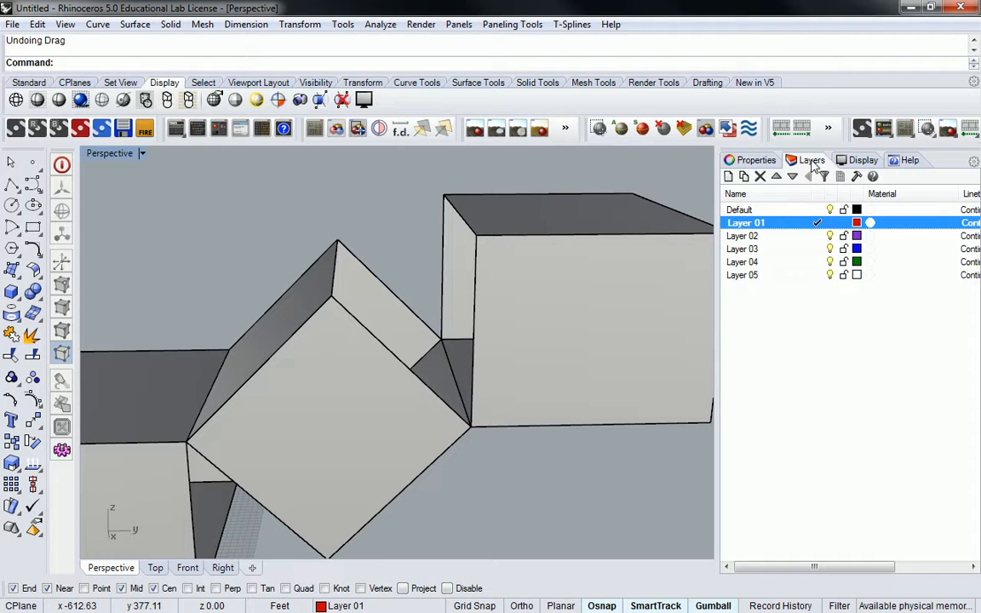
Extrude the sloped box's upper end profile along its slope, past the front of the raised box.
click(393, 292)
click(441, 338)
scroll(442, 311, down, 2)
drag(394, 292, 537, 166)
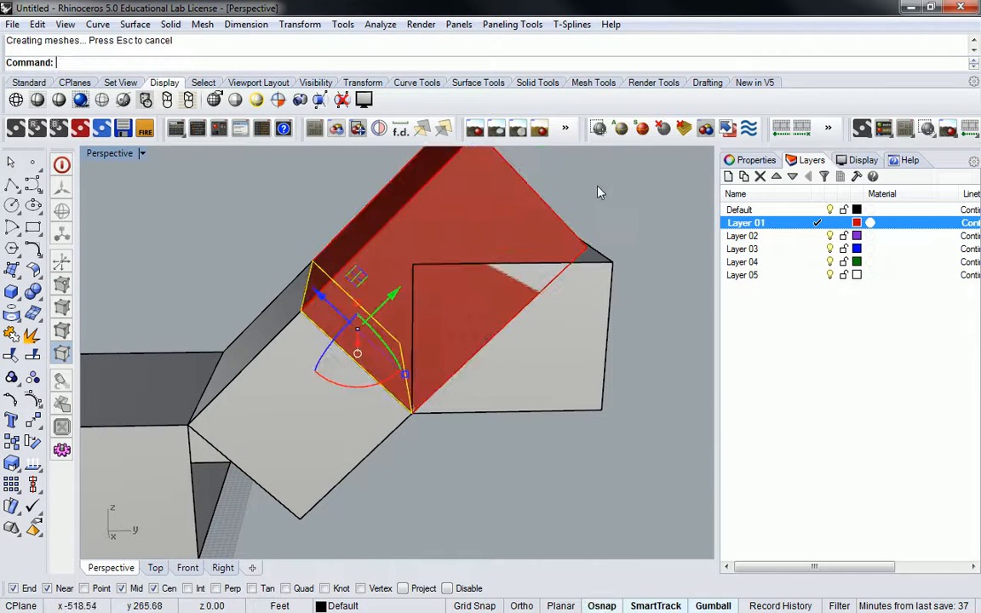
key(Escape)
click(441, 303)
click(488, 349)
key(Escape)
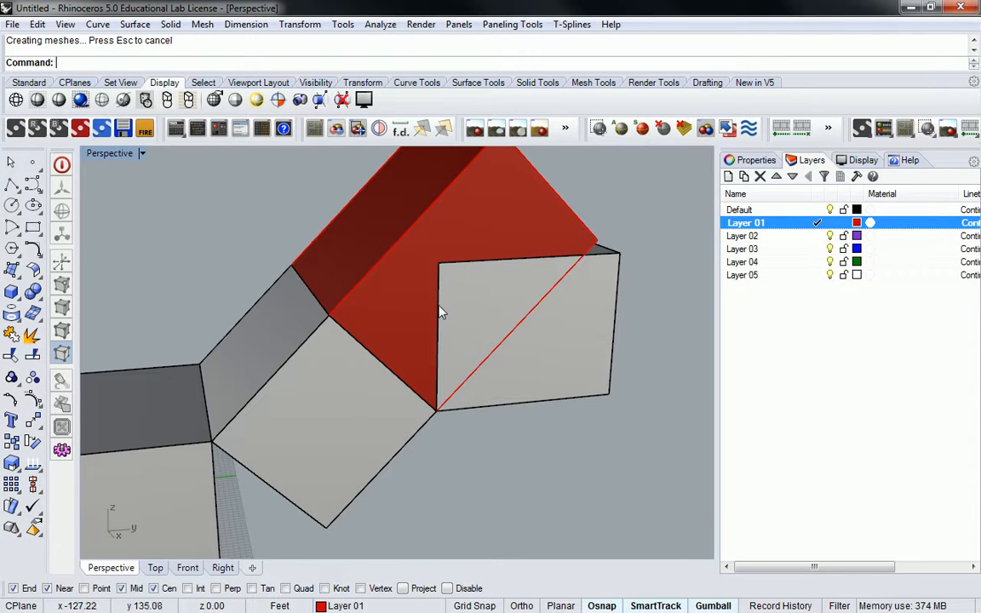
Extrude the raised box's near end profile horizontally back over the sloped box.
click(445, 313)
click(497, 350)
drag(452, 306, 217, 309)
click(230, 207)
Trim the two red extrusions against each other, removing the parts that extend beyond their intersection.
scroll(421, 308, down, 4)
right_drag(422, 313, 464, 319)
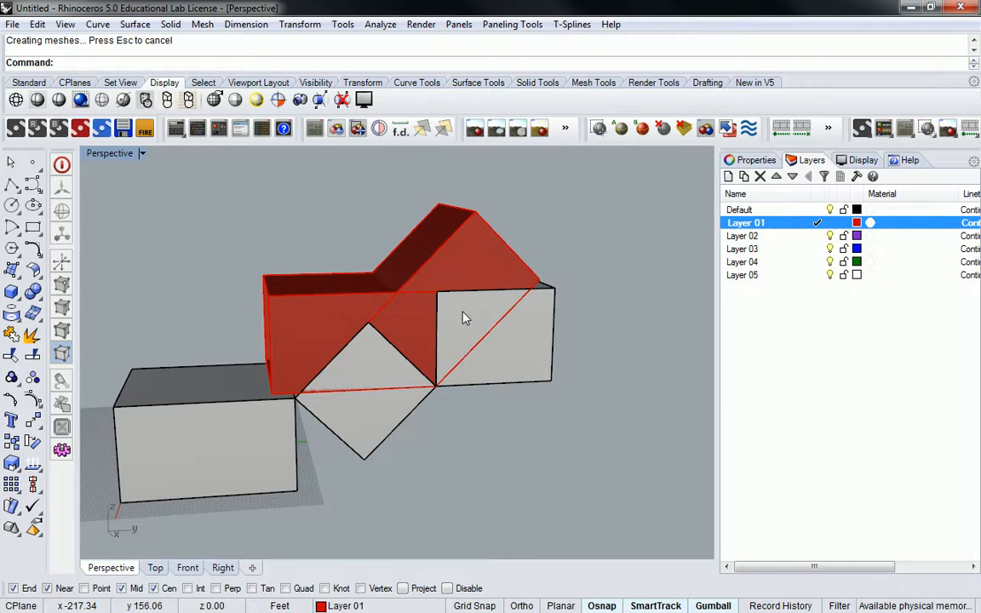
text(Trim)
key(Return)
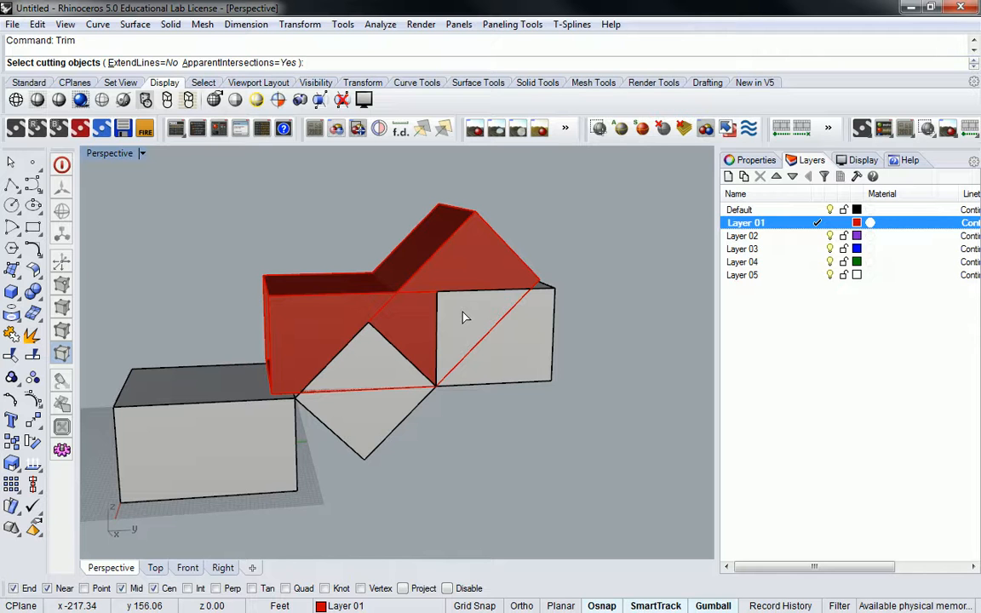
click(447, 214)
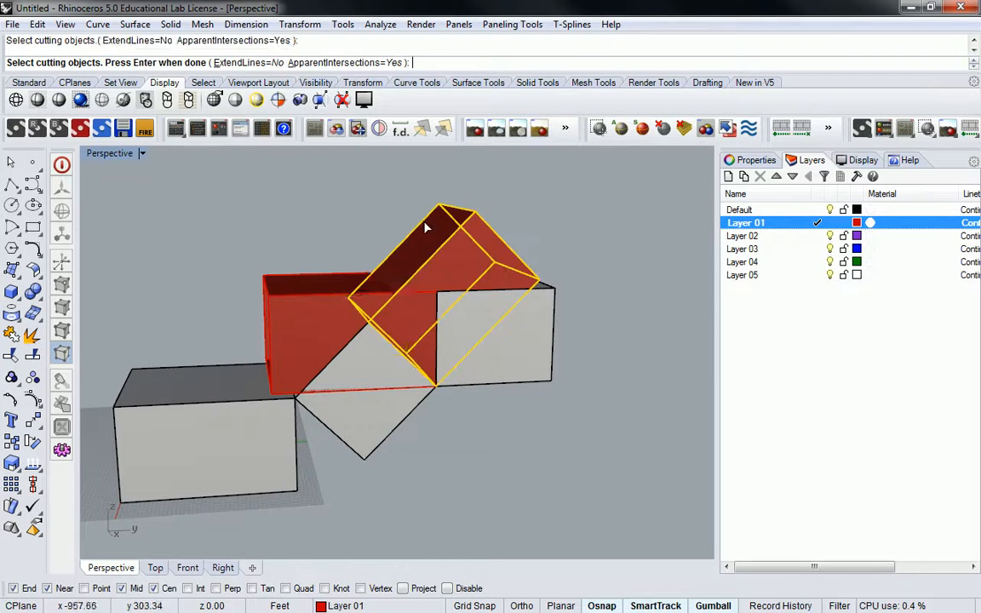
click(299, 284)
key(Return)
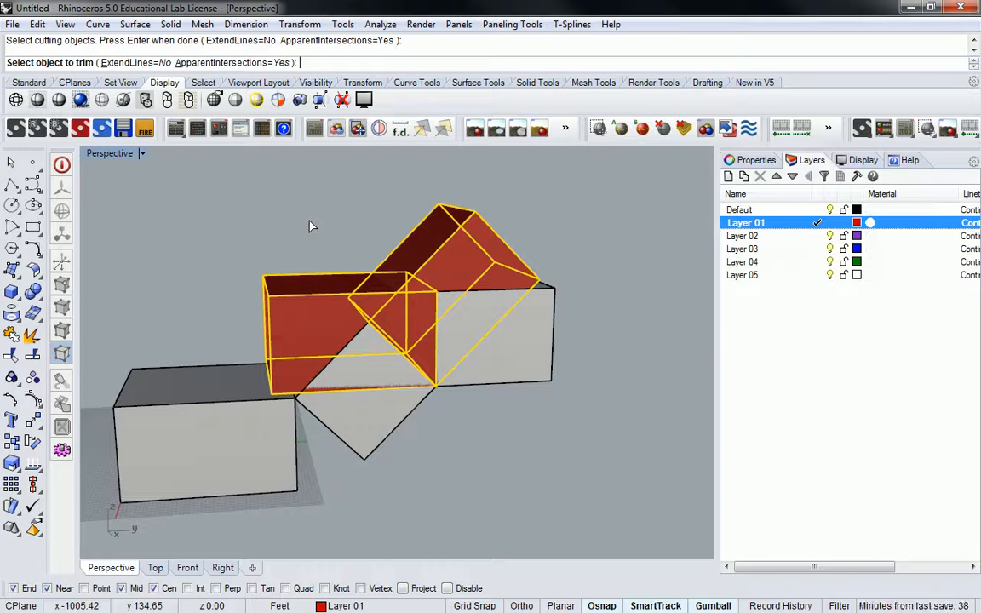
click(484, 225)
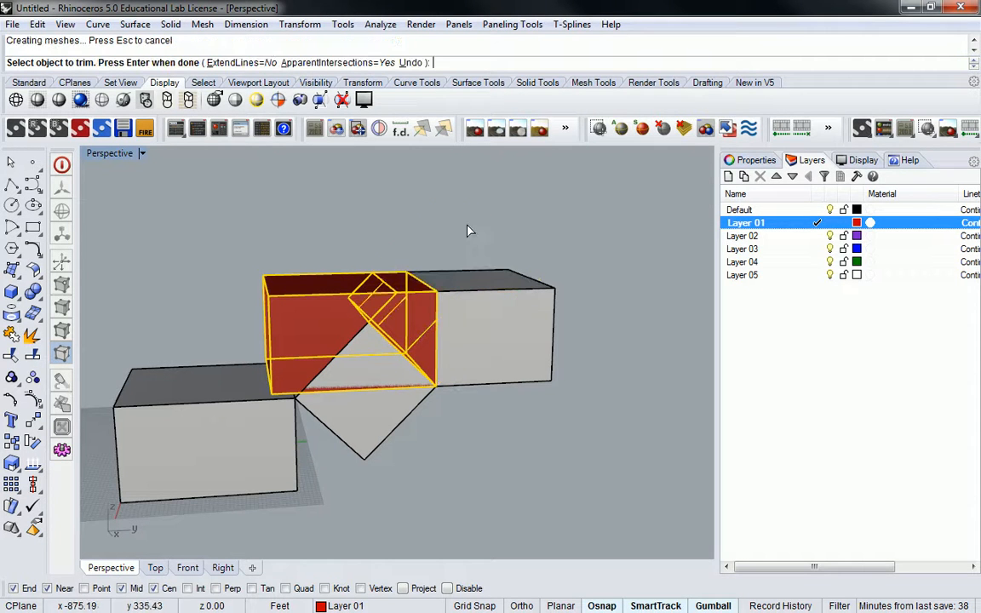
click(271, 283)
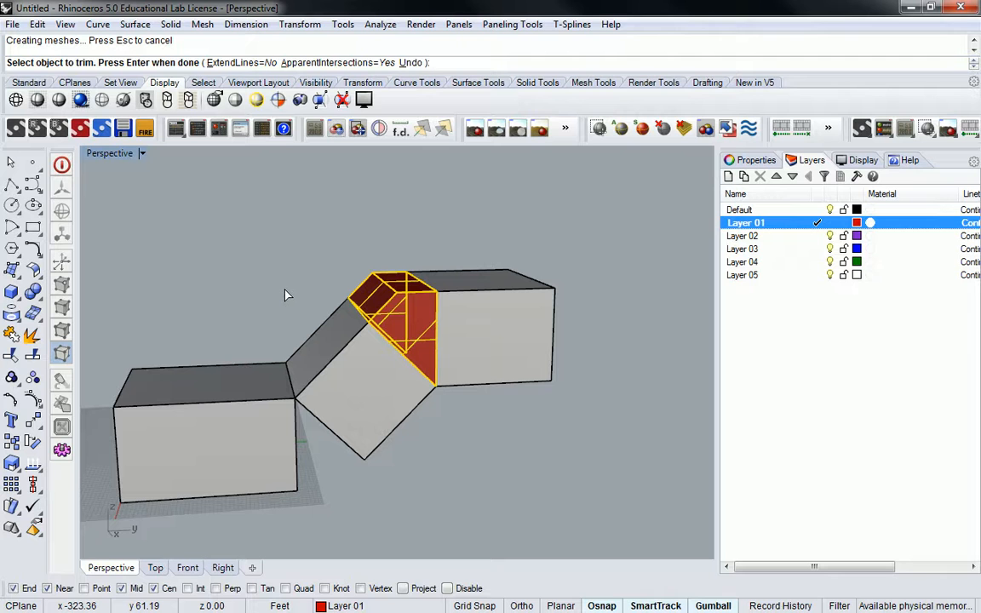
key(Return)
Copy the lower box's far end profile curve from its upper corner to the matching corner beside the sloped box.
right_drag(383, 282, 397, 394)
right_drag(315, 277, 192, 335)
click(205, 336)
click(239, 372)
text(Copy)
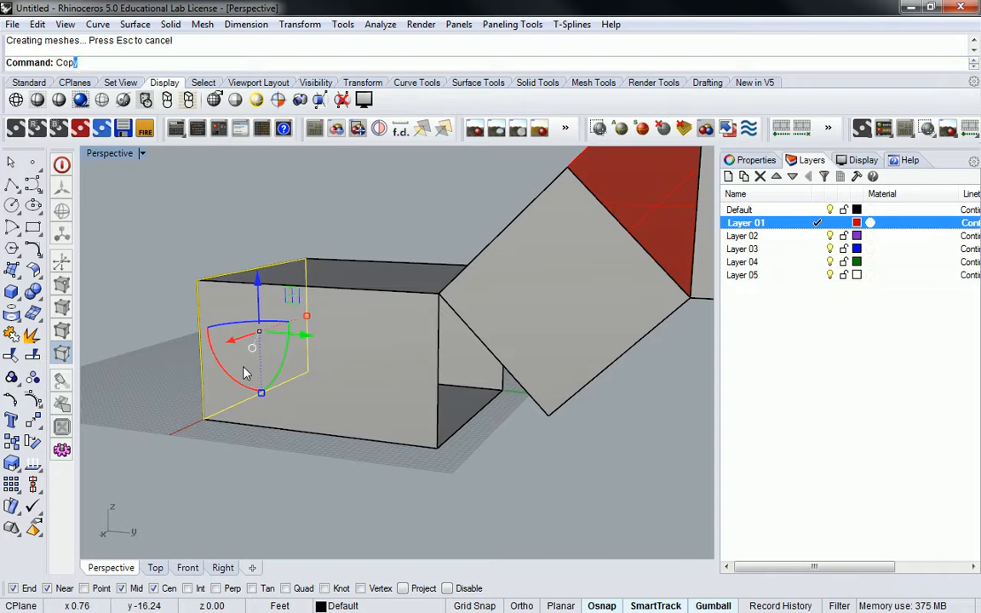
key(Return)
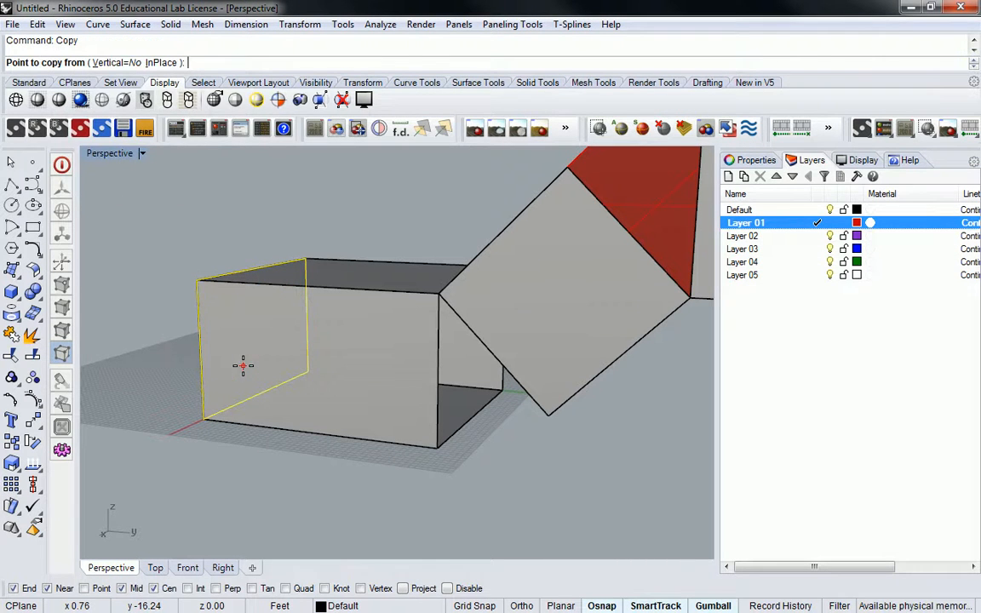
click(197, 278)
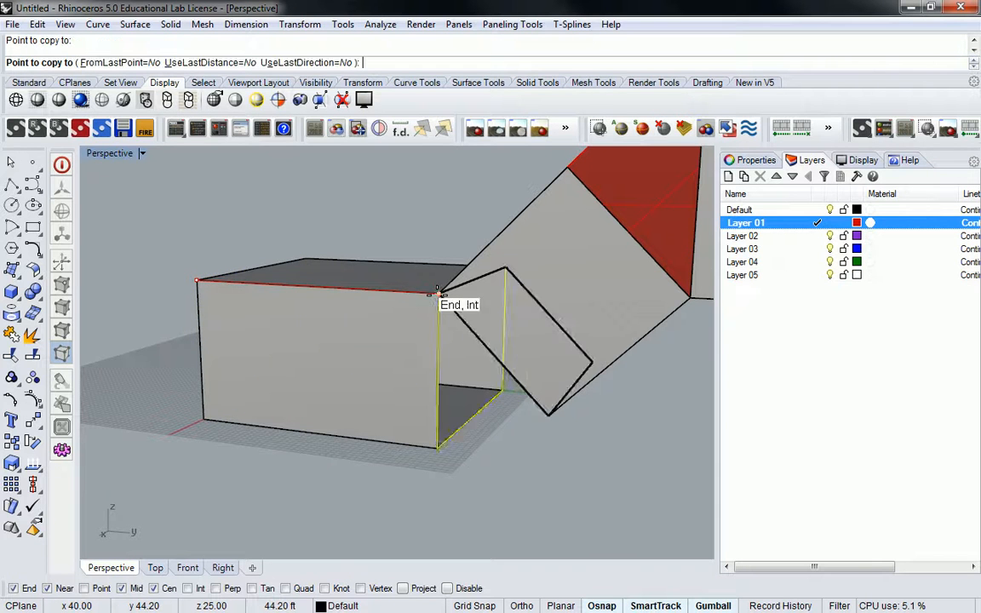
click(486, 416)
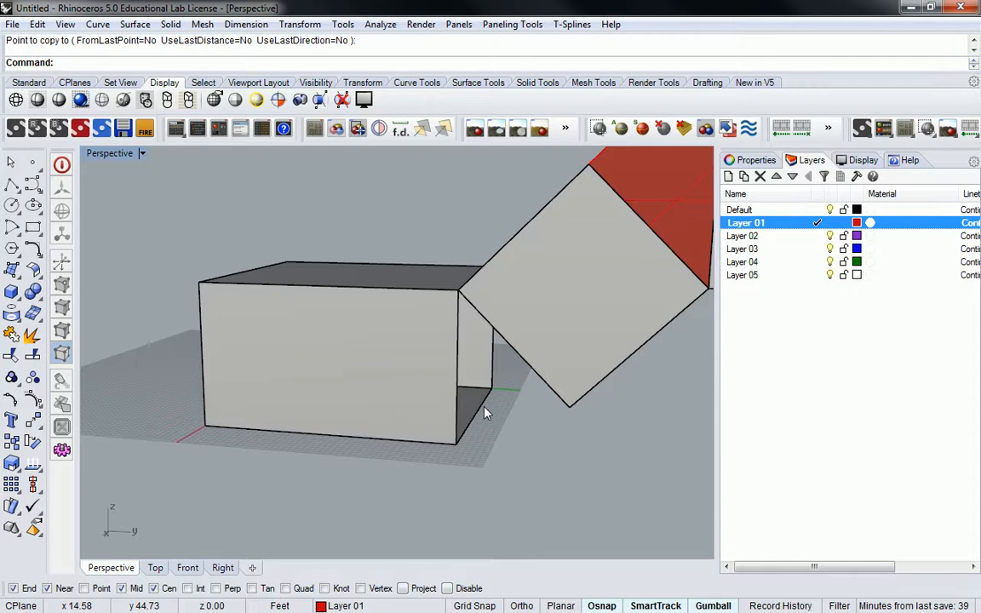
Try to extrude the copied end profile outward from the lower box and undo back through the copy.
click(493, 387)
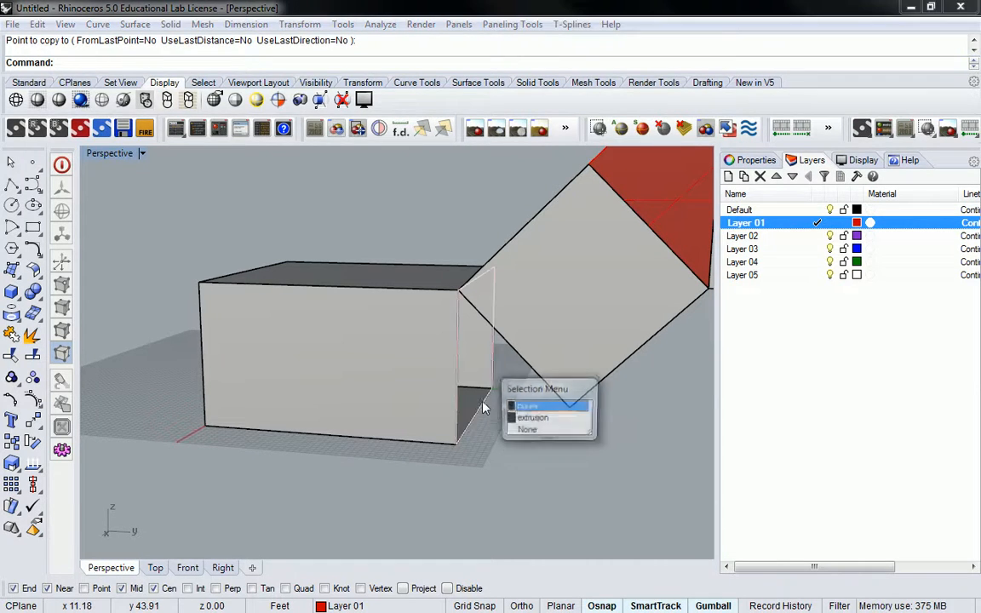
click(543, 407)
ctrl+drag(525, 350, 710, 374)
key(ctrl+z)
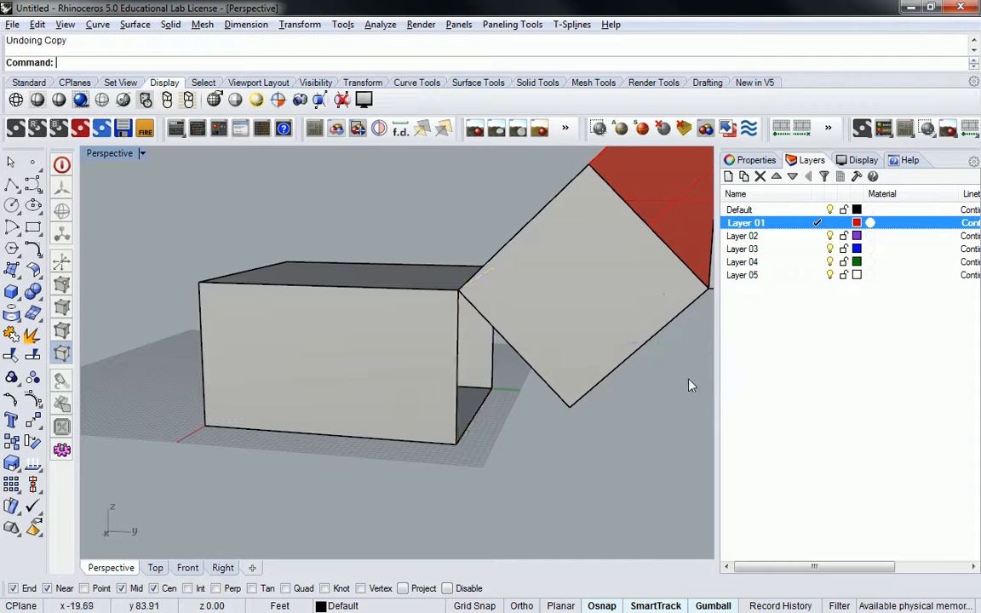
Copy the closed profile curve at the lower box's far end onto its open end under the sloped box.
shift+right_drag(628, 377, 436, 407)
click(436, 407)
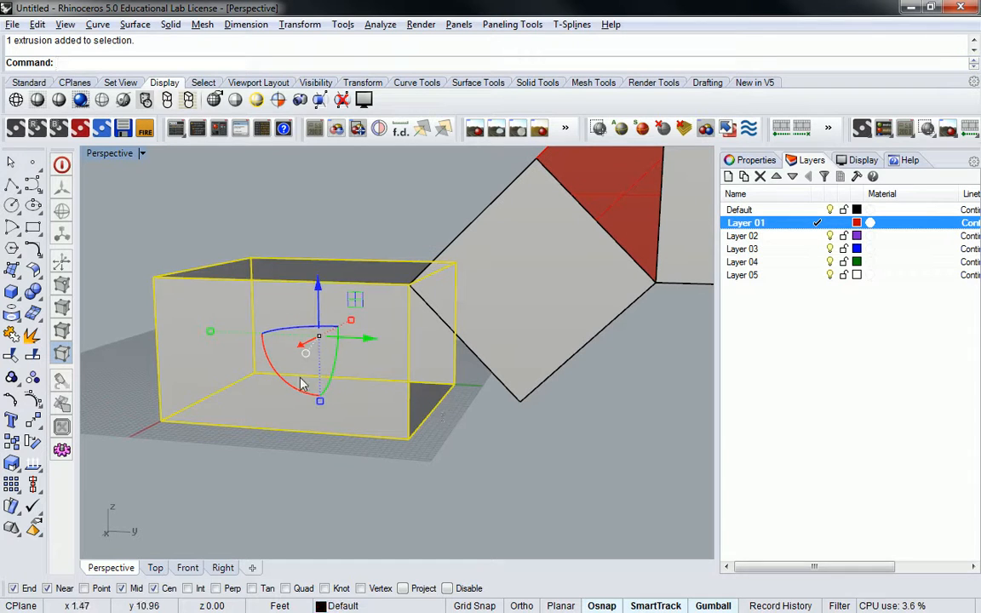
key(Escape)
click(164, 394)
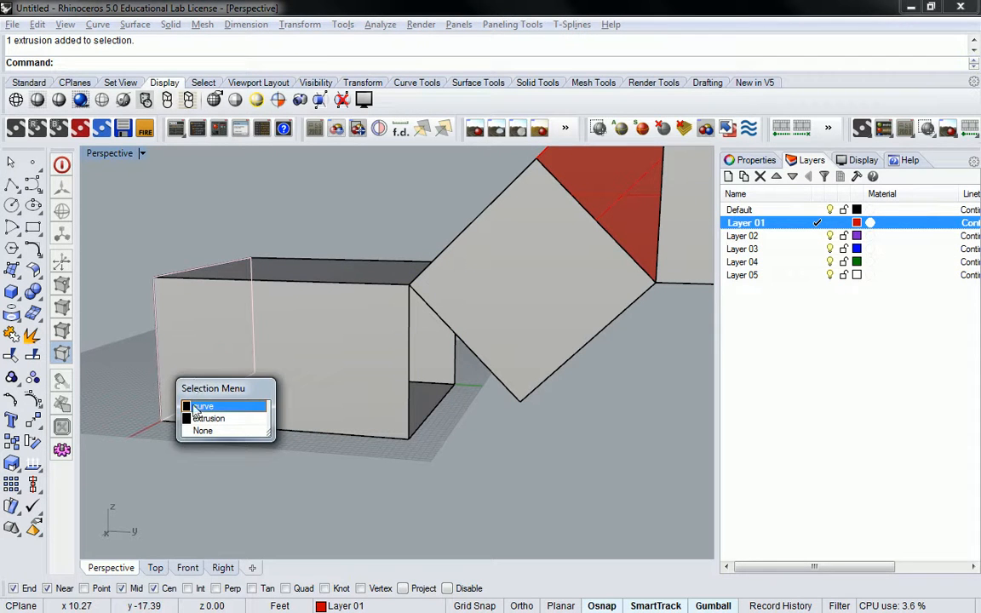
click(203, 406)
text(copy)
key(Return)
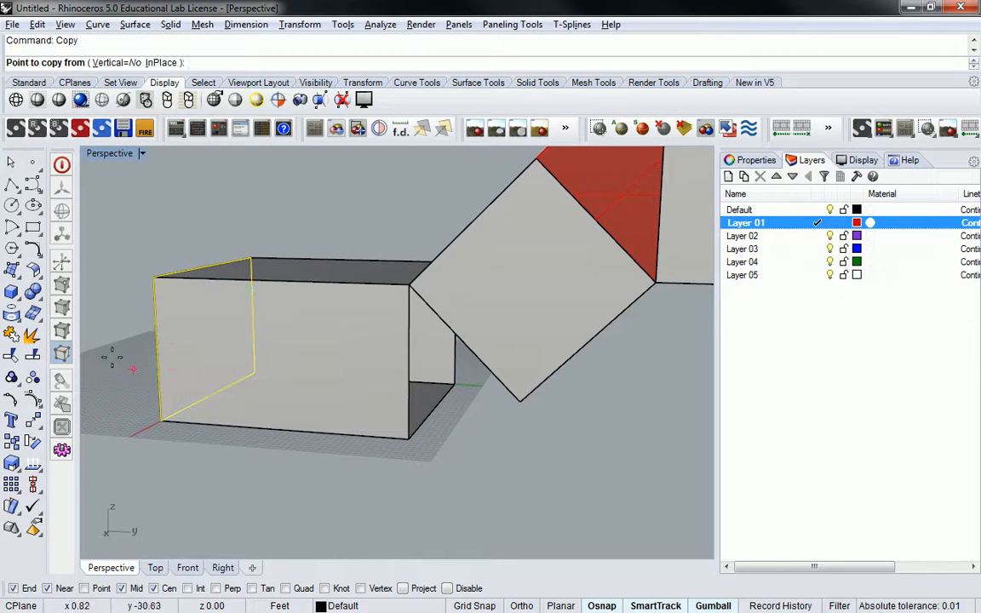
click(154, 277)
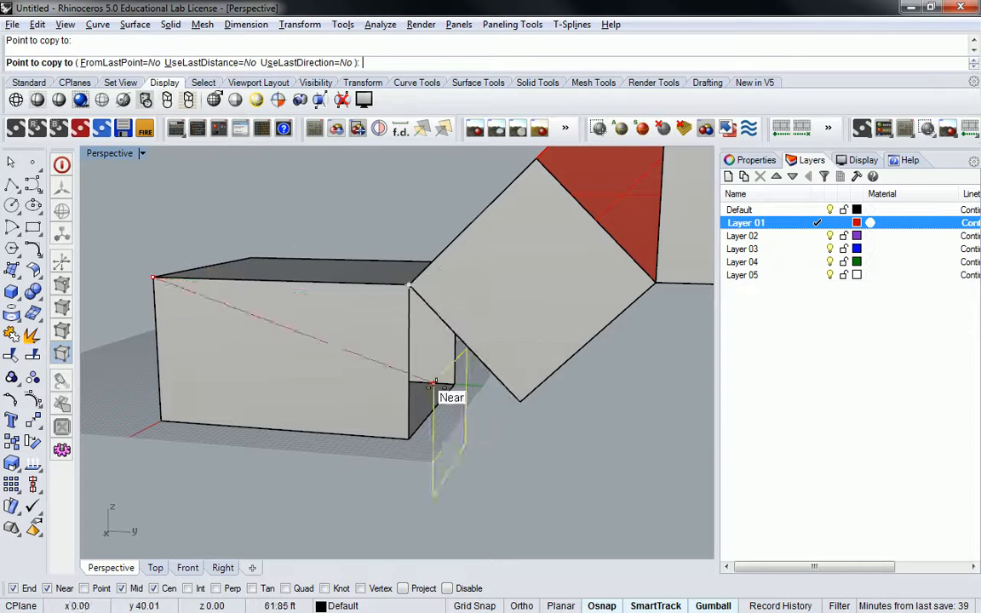
key(Escape)
key(Escape)
click(441, 404)
key(Escape)
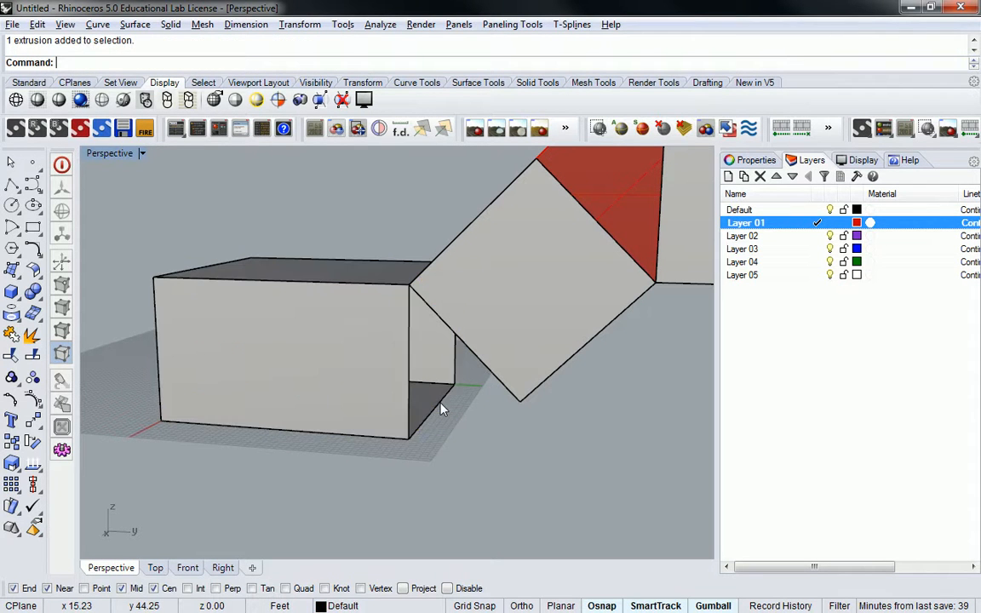
Extrude the lower box's end profile and the sloped box's lower end profile past each other at the lower joint.
click(442, 410)
click(482, 416)
drag(485, 344, 634, 372)
right_drag(633, 372, 657, 372)
click(576, 384)
click(597, 398)
drag(522, 289, 433, 429)
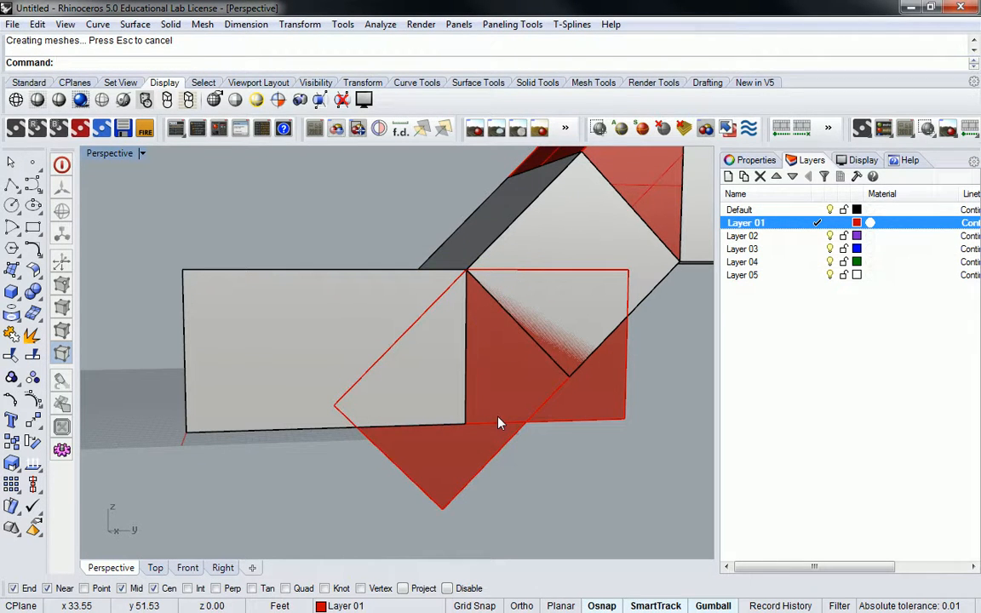
Trim the two crossing extrusions at the lower joint against each other, removing the parts beyond their intersection.
text(trim)
key(Return)
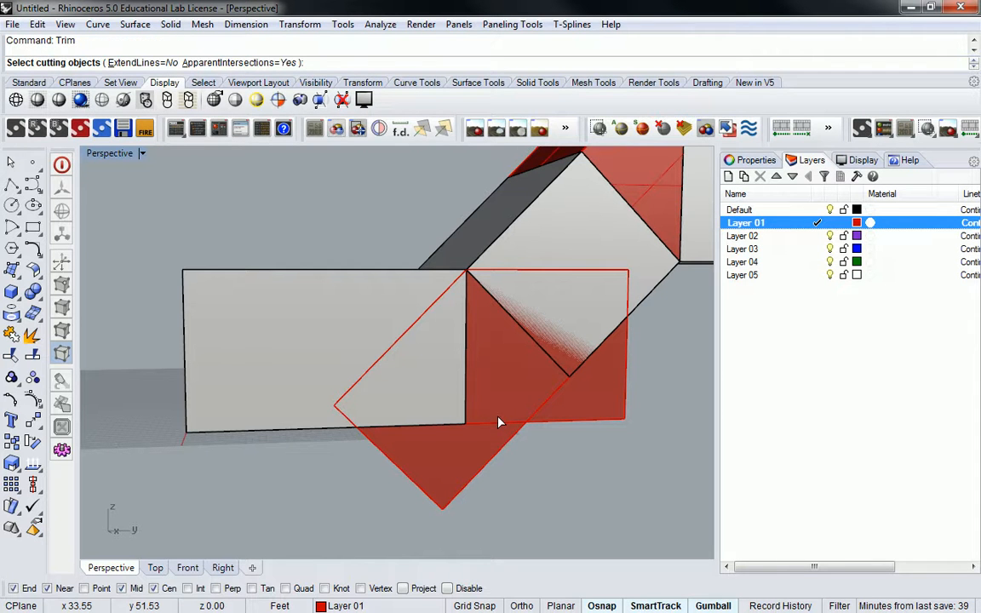
click(518, 424)
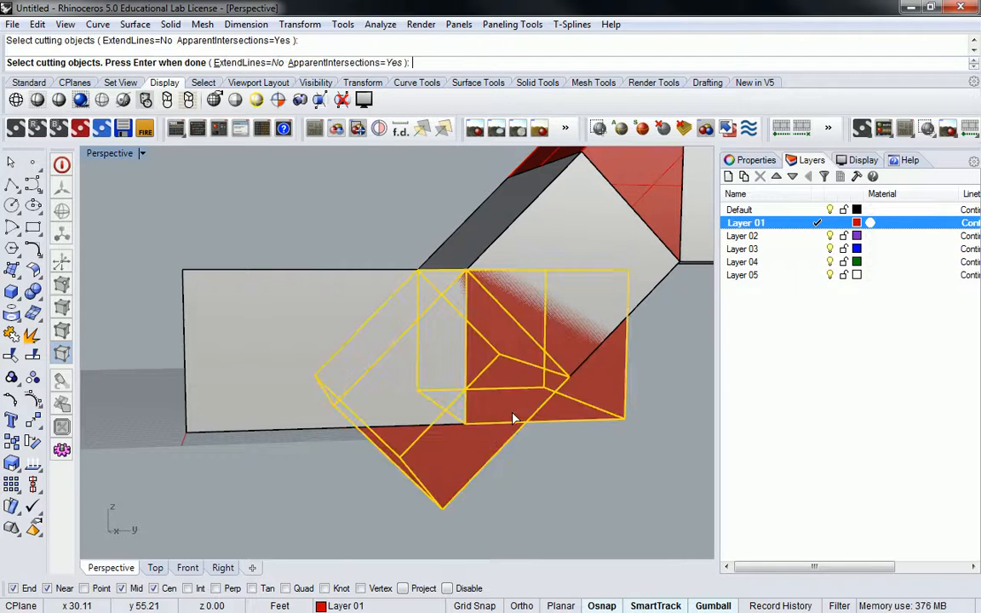
right_drag(521, 415, 620, 438)
key(Return)
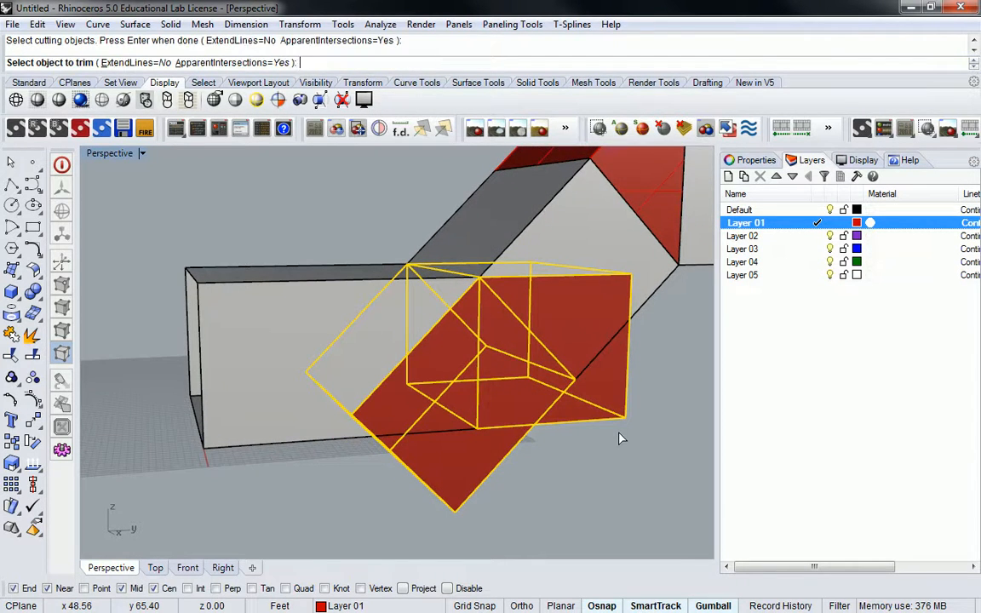
click(619, 427)
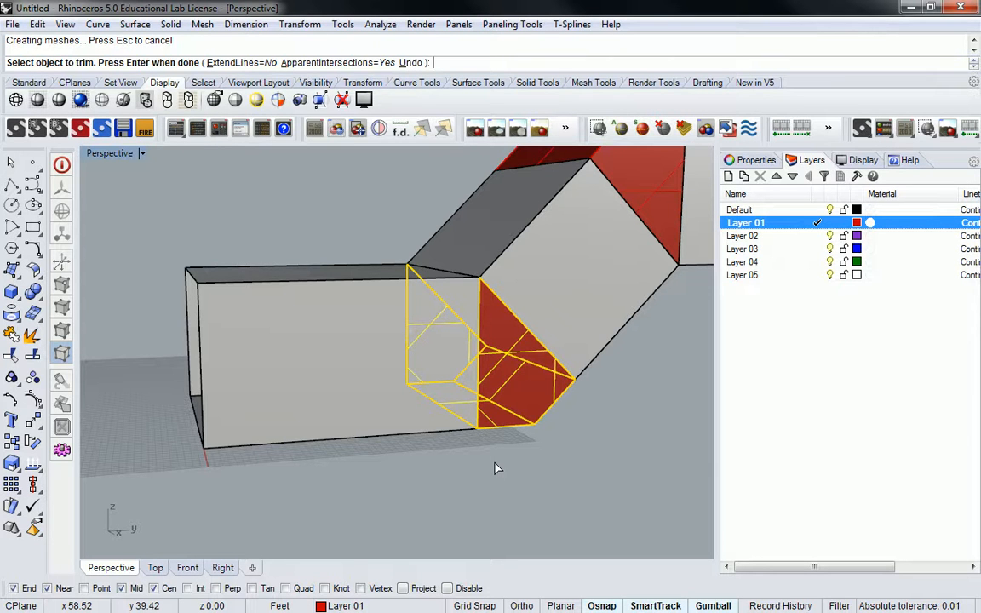
key(Return)
Combine the lower, sloped and upper boxes and the red joint pieces into one object with BooleanUnion.
scroll(488, 292, down, 6)
right_drag(488, 292, 453, 294)
scroll(456, 300, up, 2)
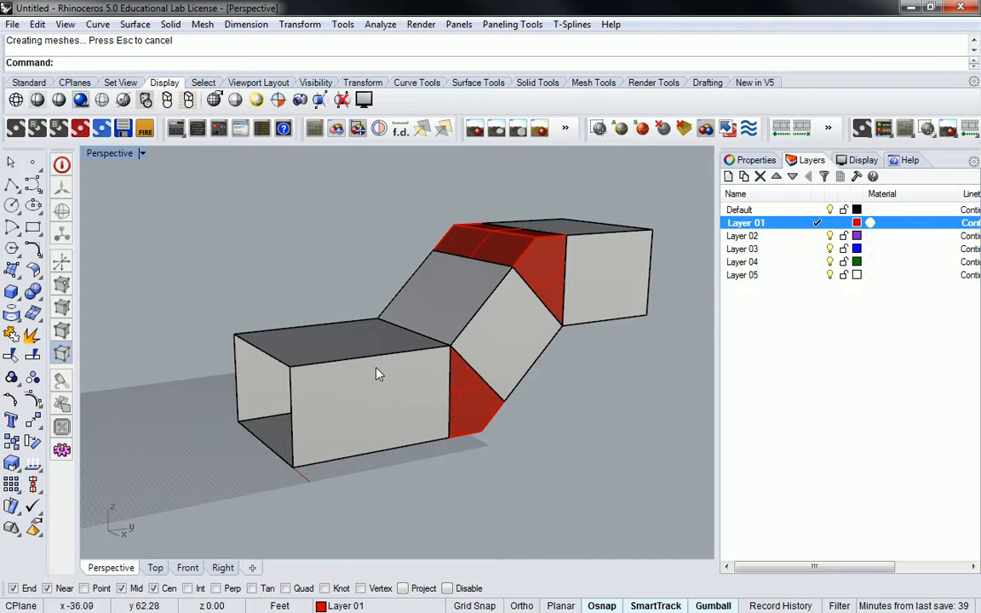
click(387, 391)
click(419, 346)
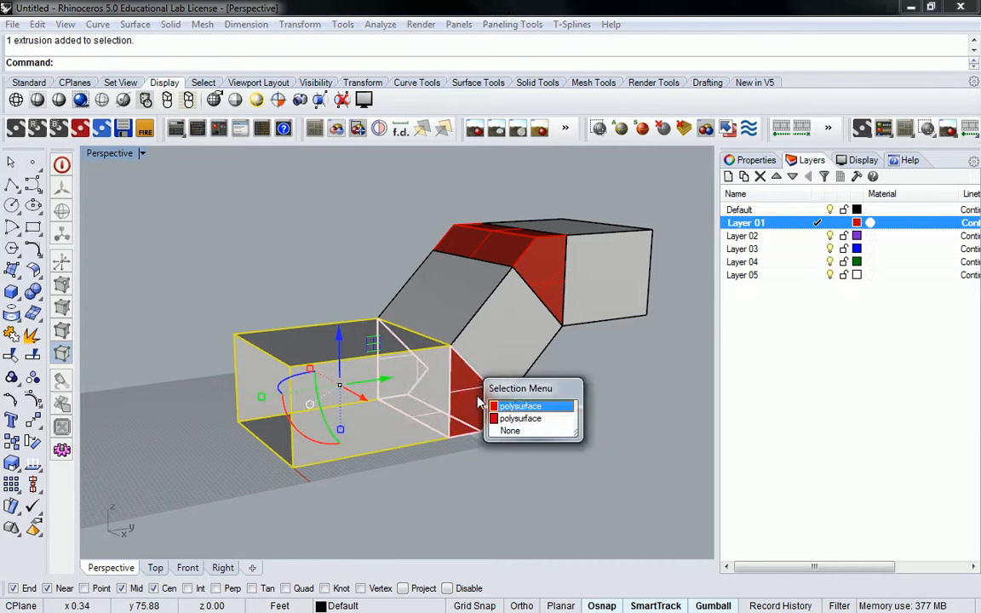
click(523, 408)
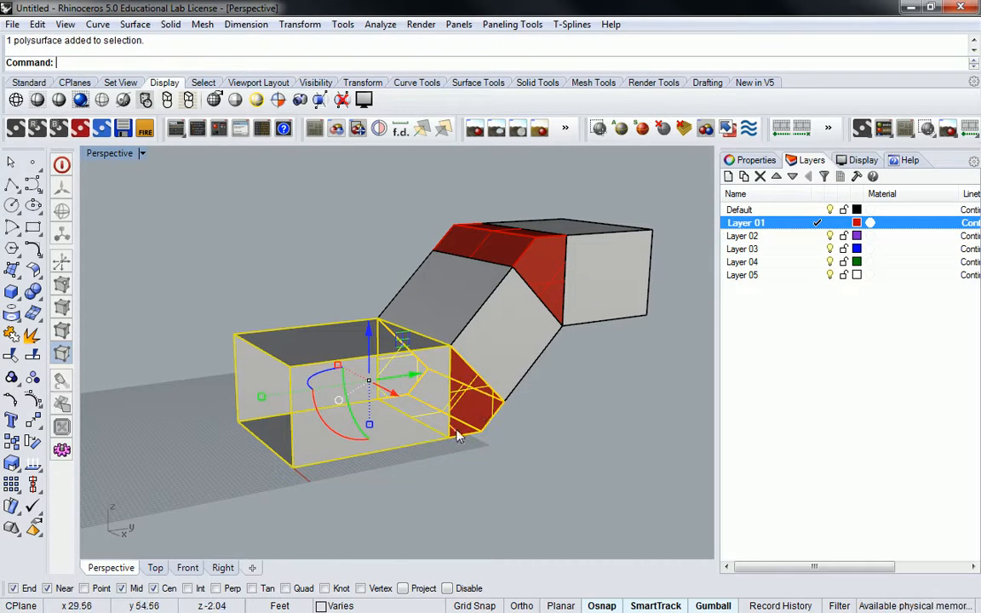
shift+click(558, 286)
click(588, 312)
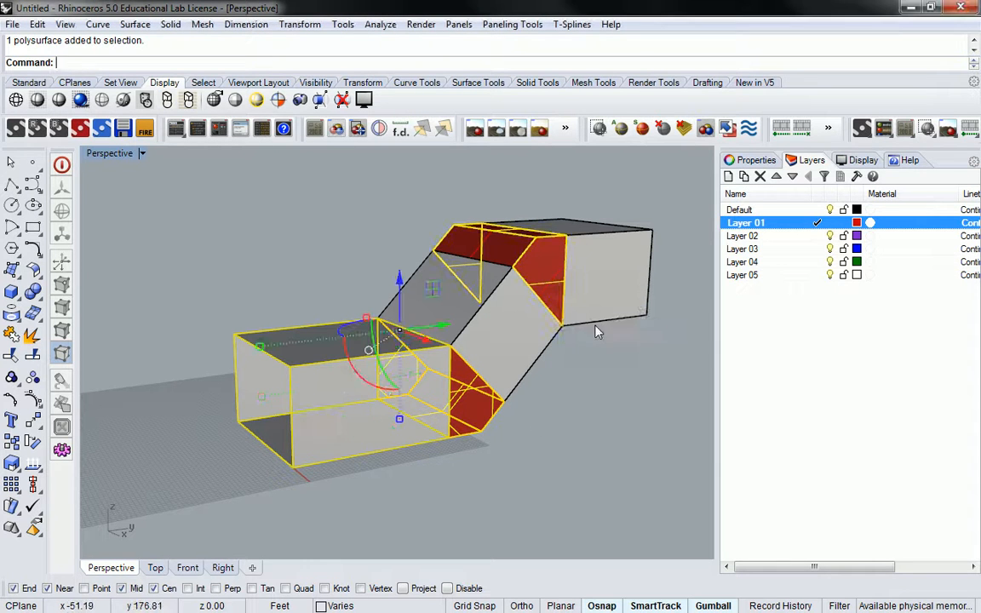
shift+click(621, 300)
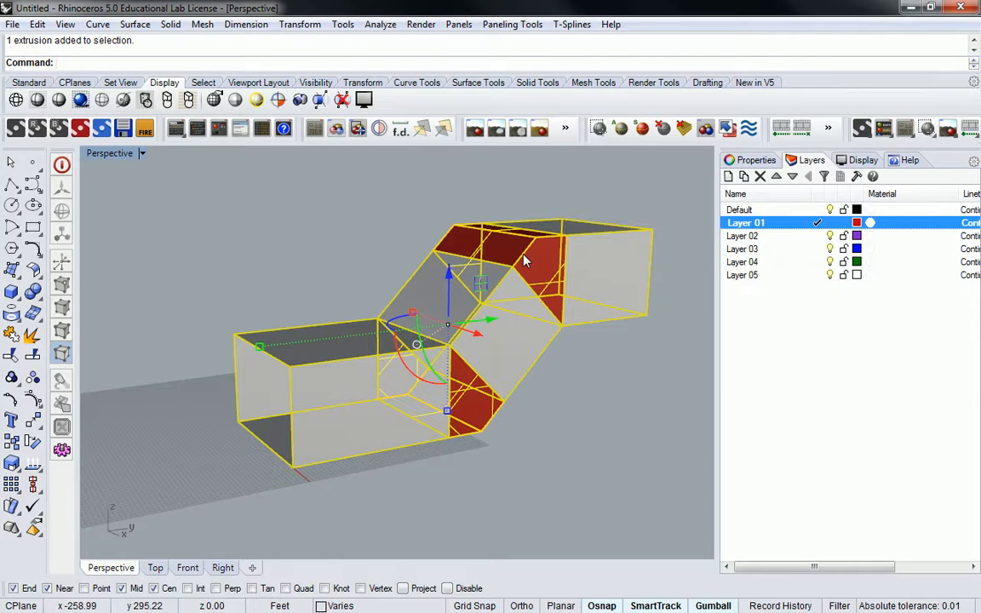
text(B)
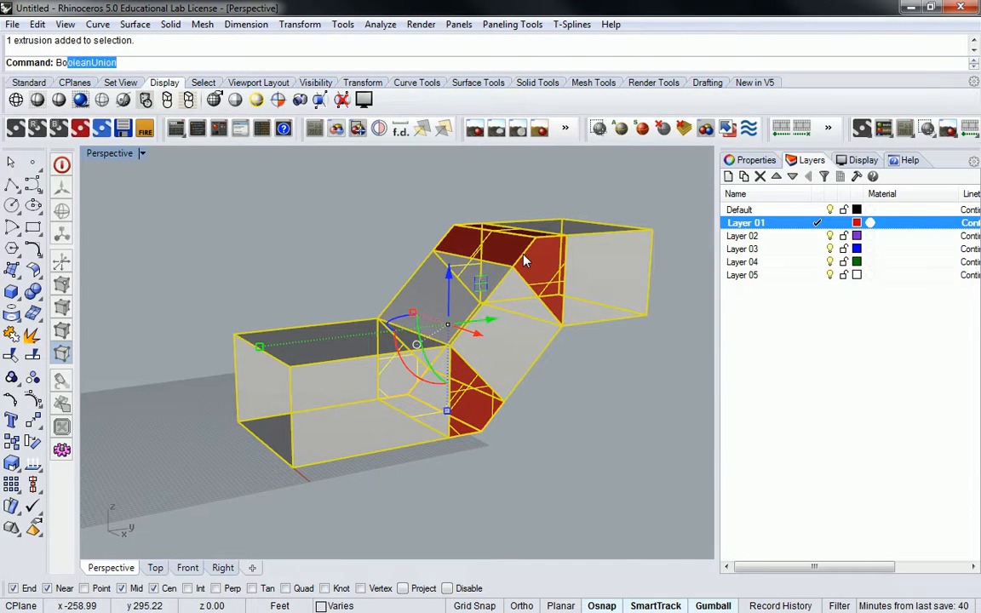
text(ooleanu)
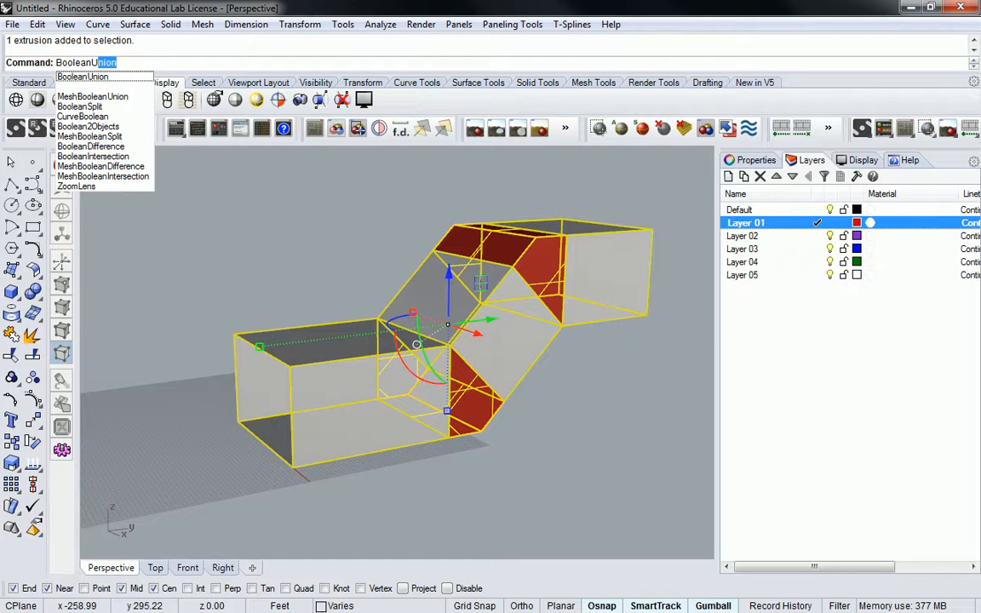
key(Return)
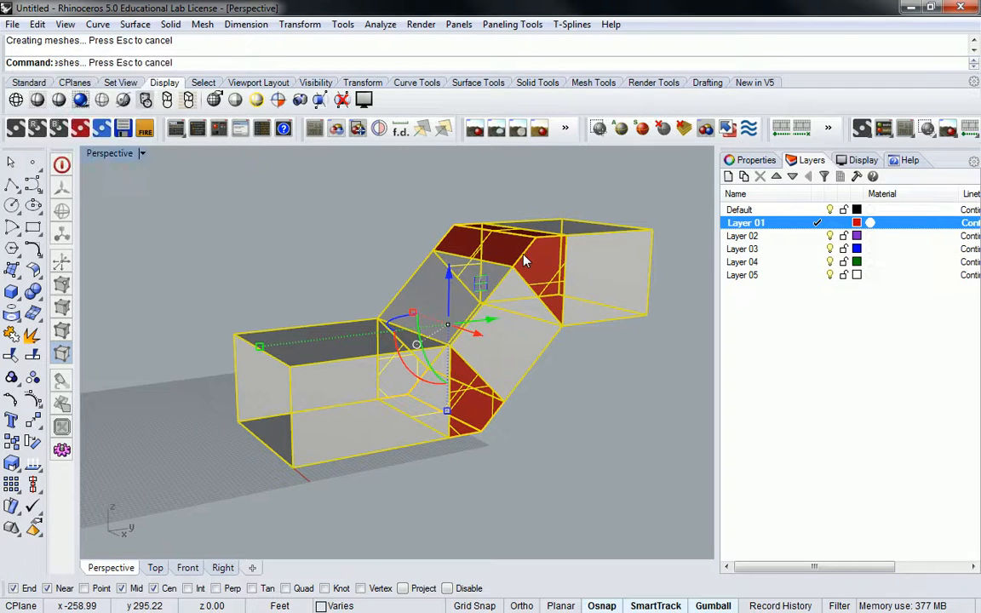
Move the united polysurface sideways, clear of the original profile curves.
right_drag(523, 260, 469, 338)
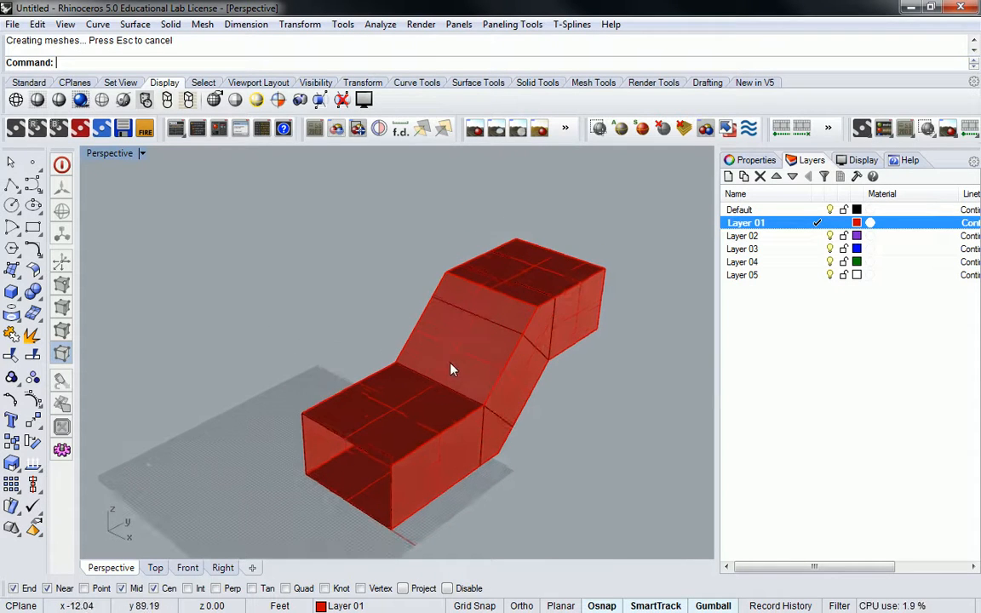
click(469, 338)
drag(498, 388, 353, 311)
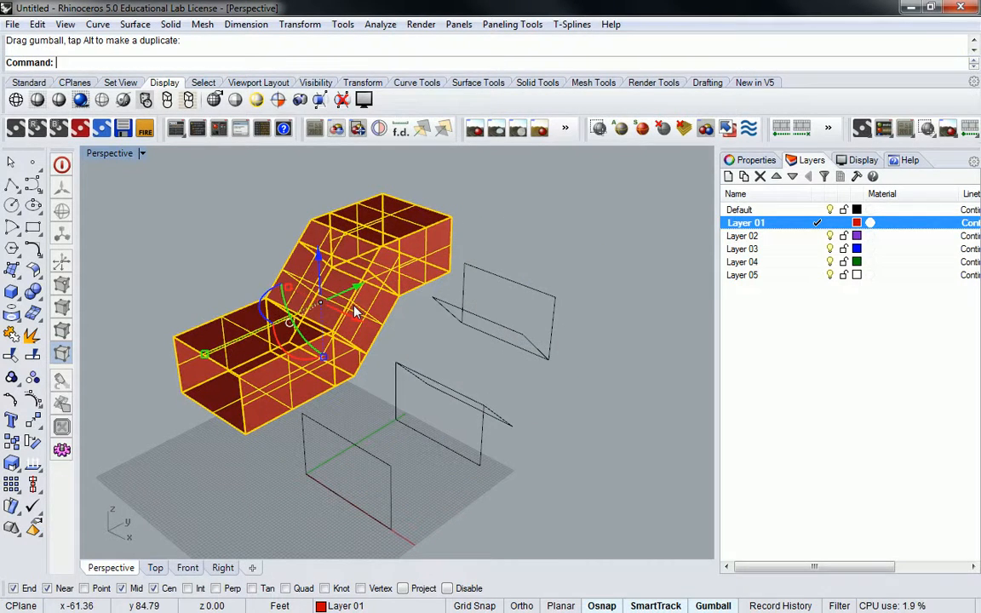
click(420, 350)
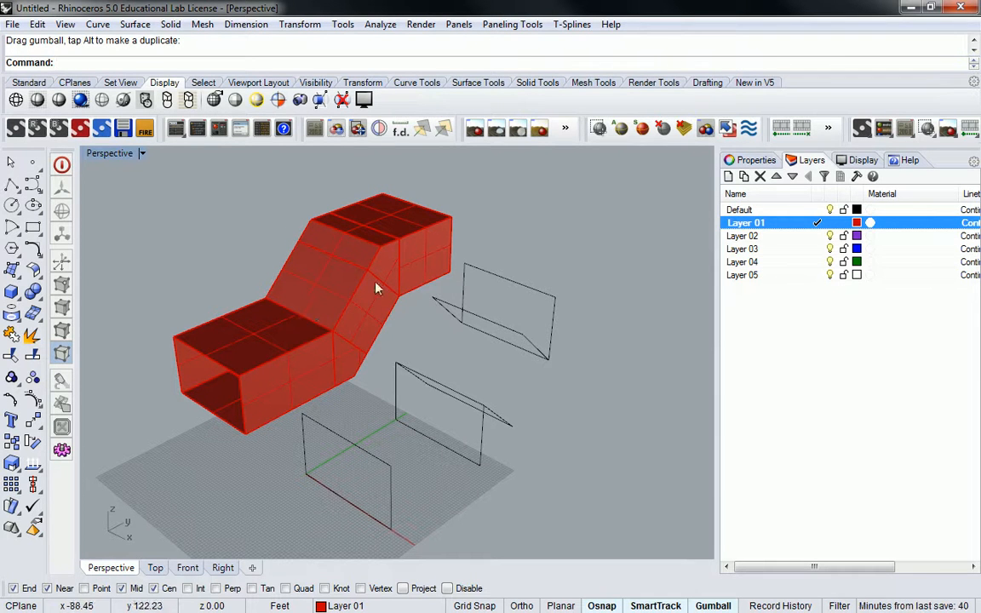
Merge the coplanar faces of the united polysurface with MergeAllFaces.
click(328, 300)
text(merge)
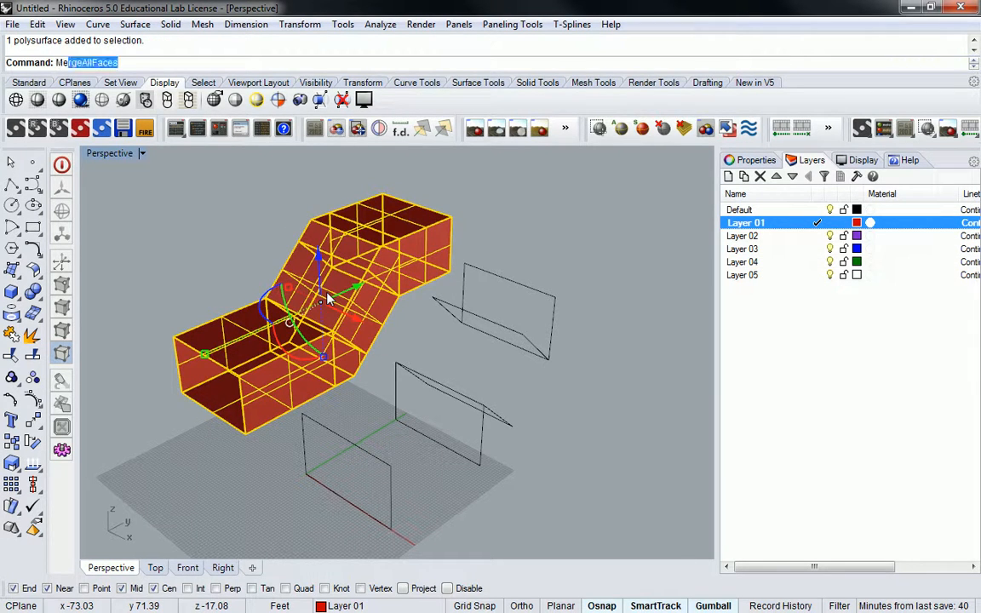
key(Return)
key(Escape)
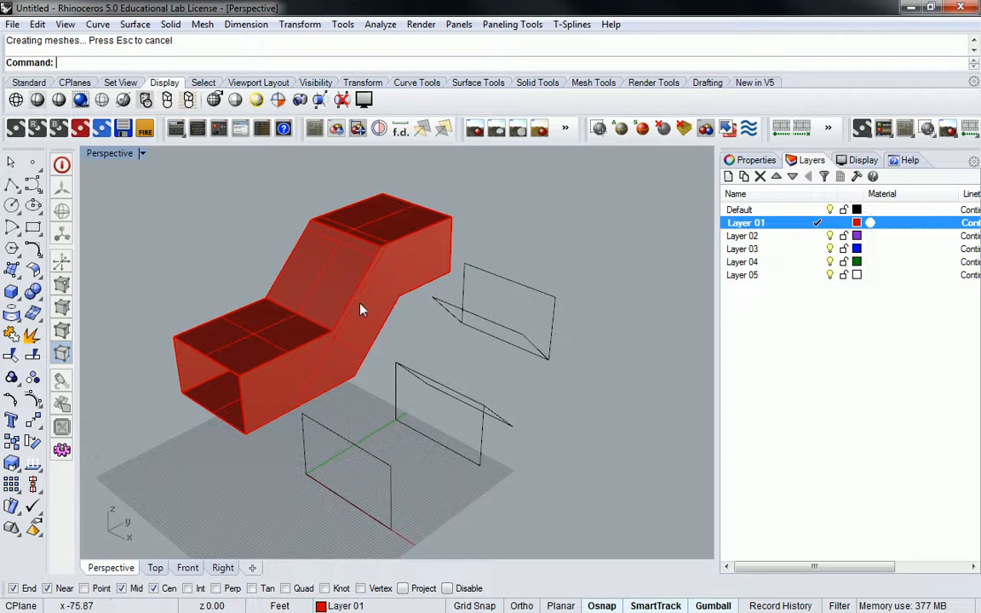
right_drag(342, 289, 344, 307)
scroll(277, 309, up, 3)
scroll(275, 315, up, 2)
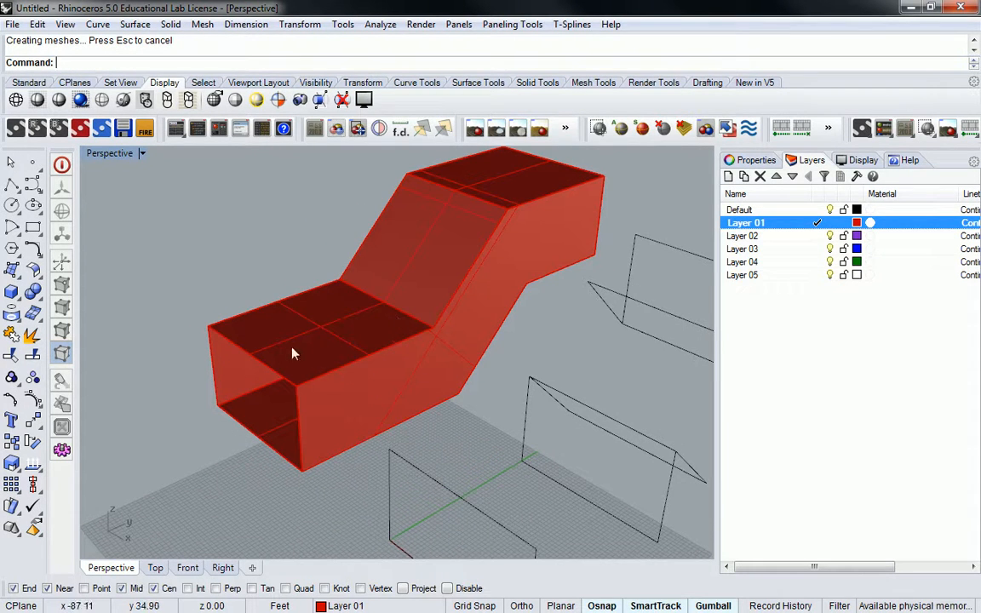
click(341, 327)
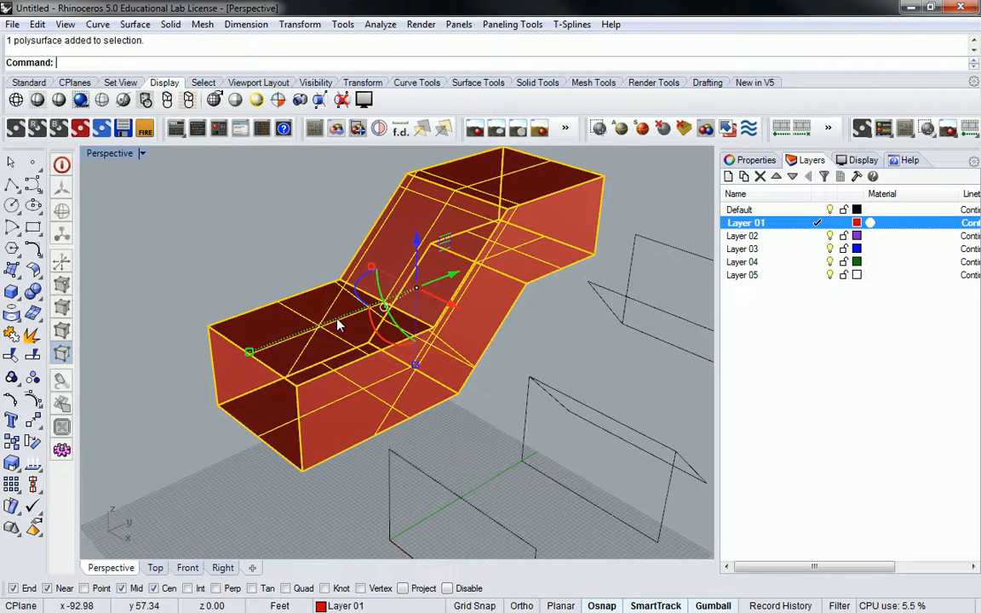
right_click(772, 210)
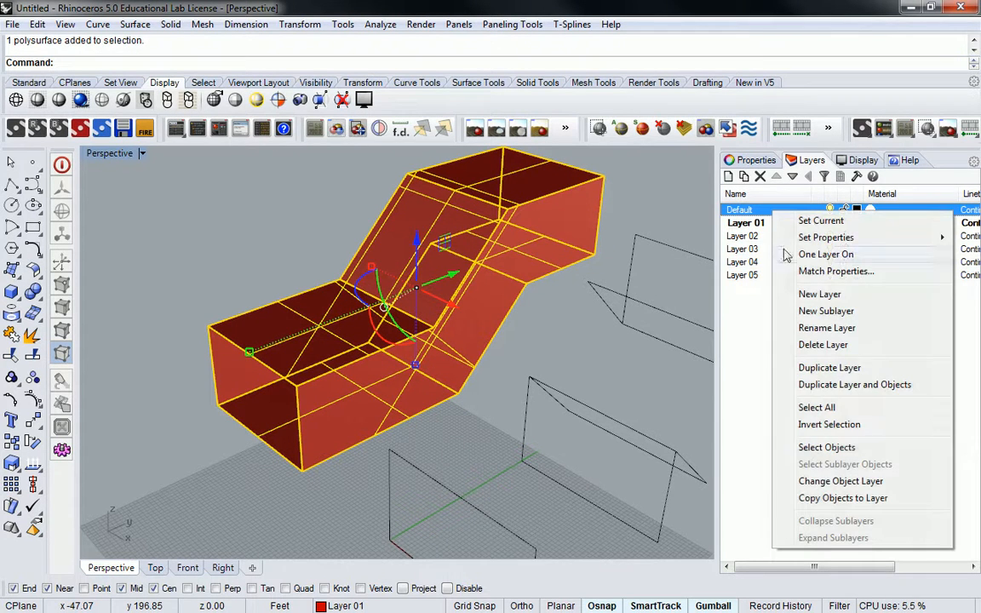
click(827, 447)
click(641, 376)
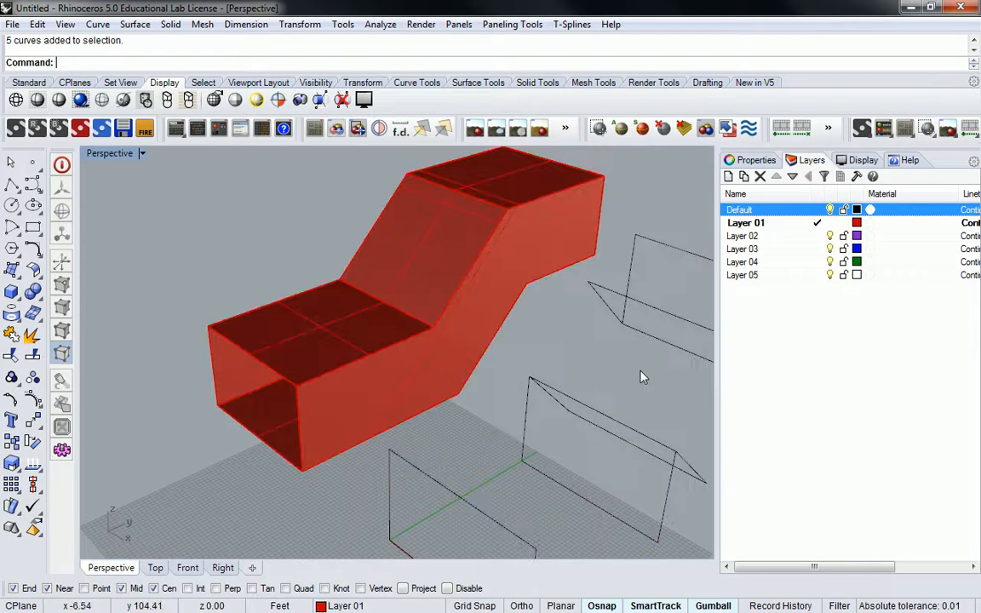
Change the united polysurface's object layer to Default.
click(427, 269)
key(Return)
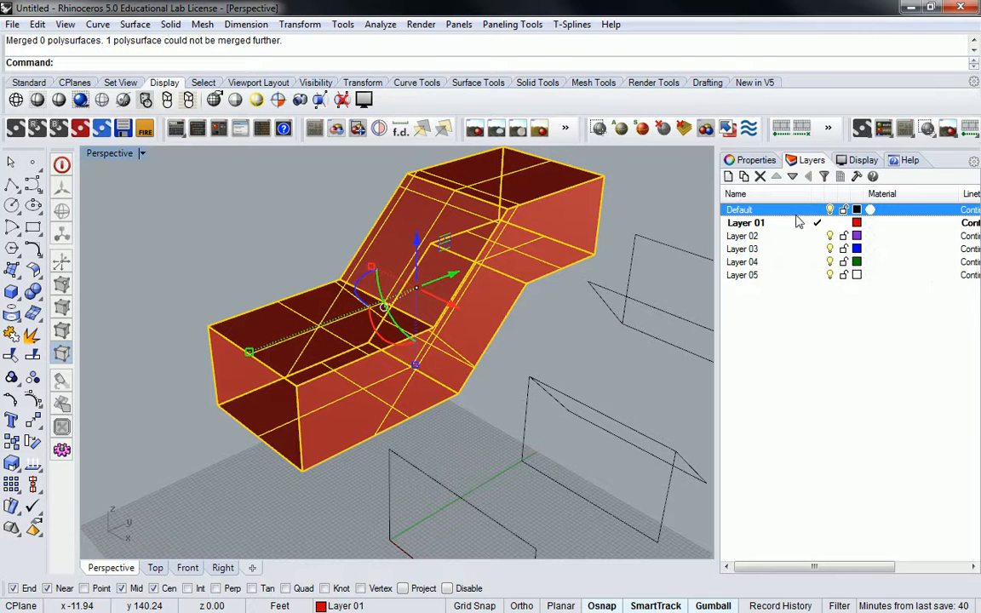
right_click(739, 210)
click(856, 480)
click(563, 324)
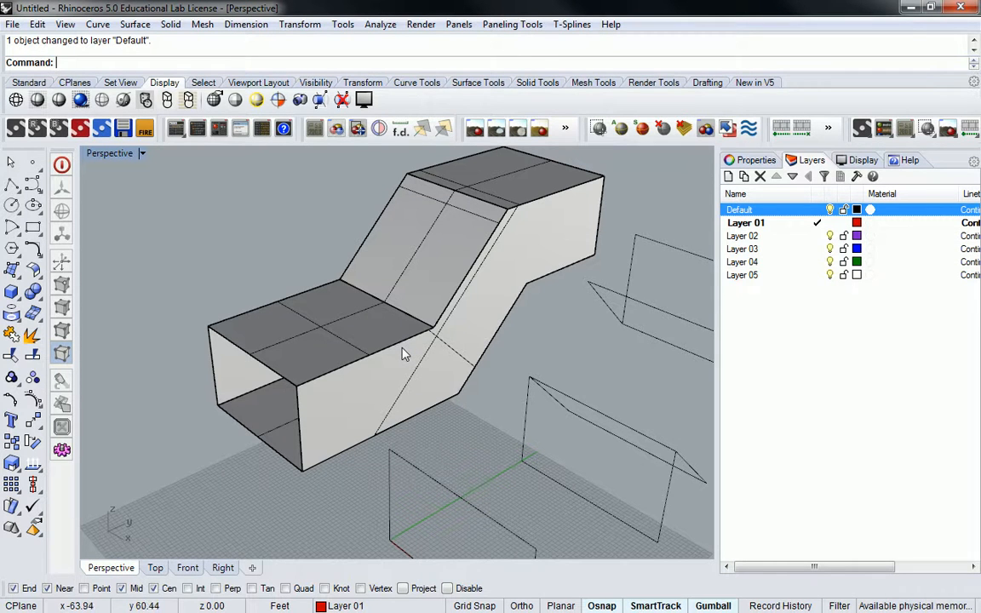
Try turning off the united polysurface's surface isocurves and undo that property change.
click(319, 333)
click(273, 256)
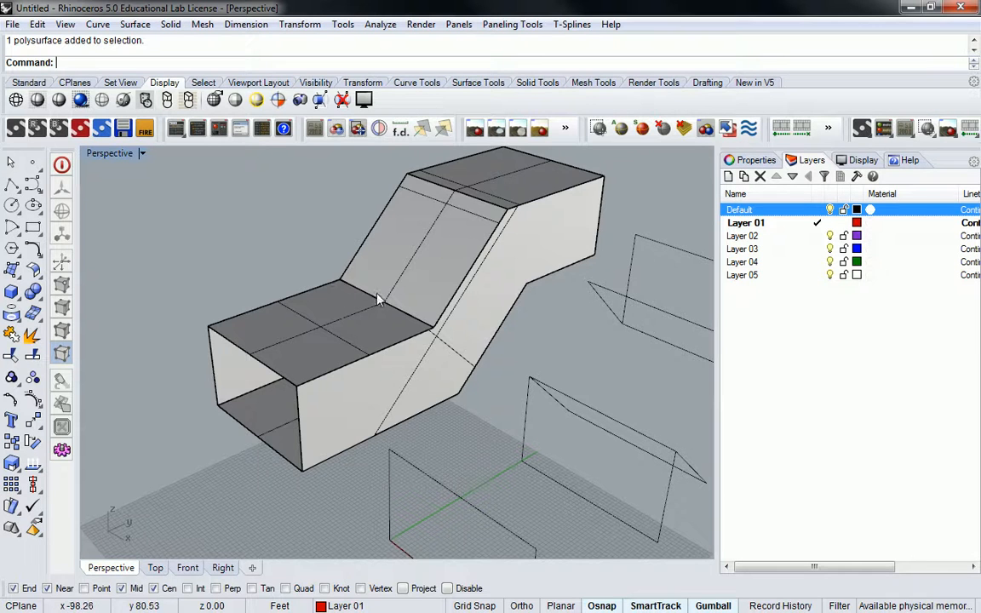
click(440, 248)
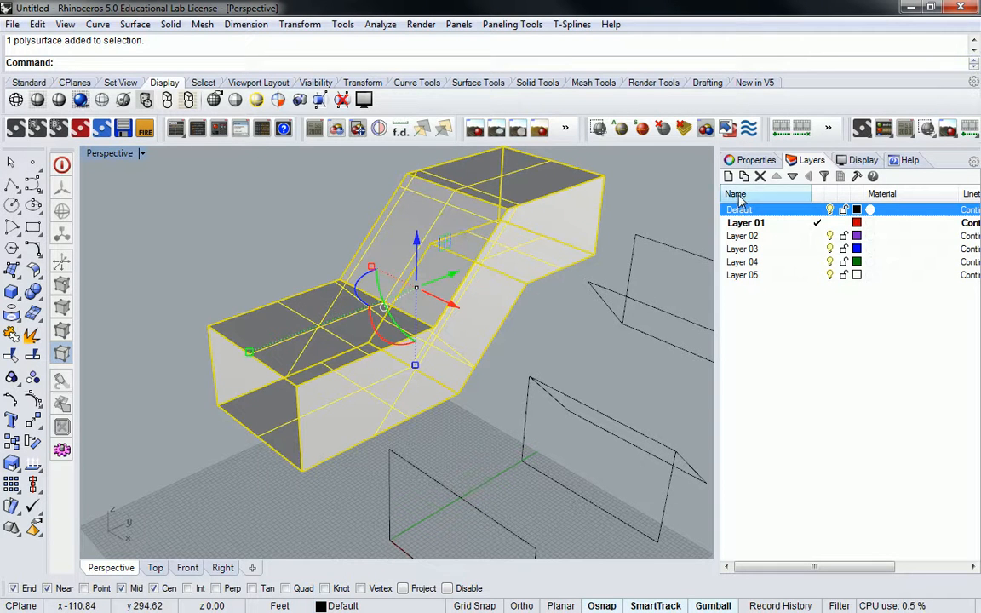
click(755, 160)
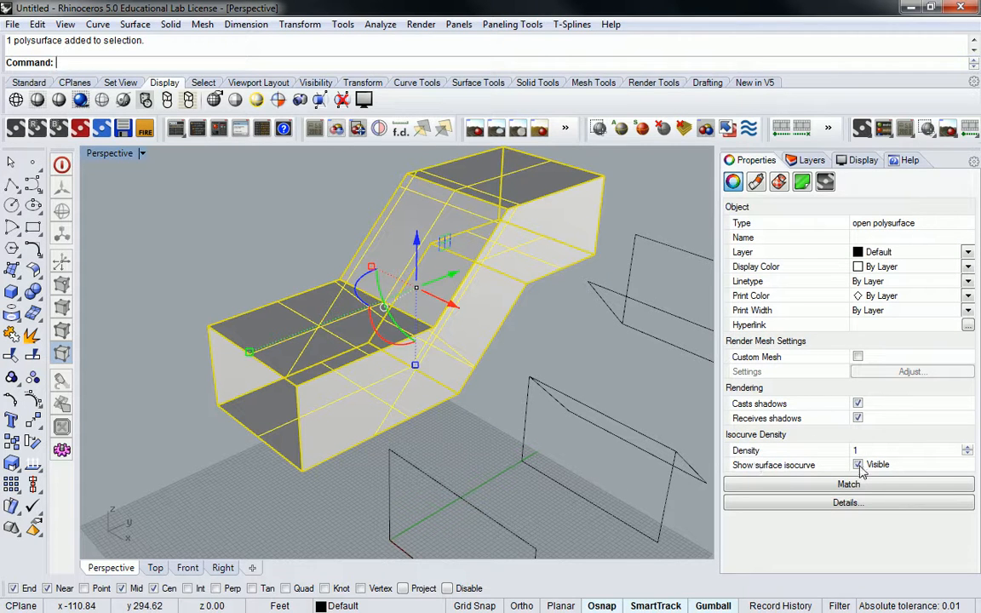
click(859, 466)
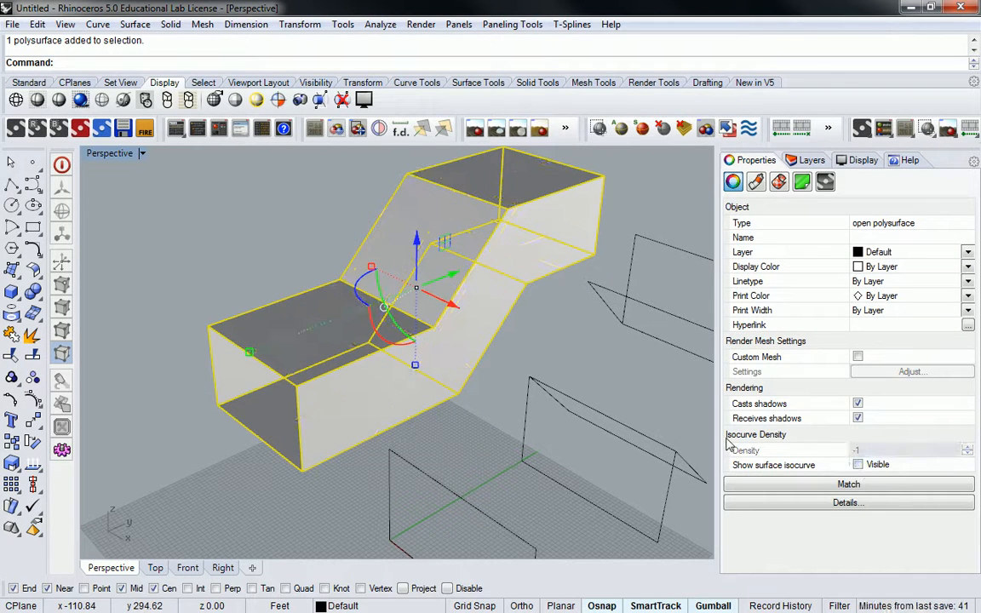
click(561, 344)
right_drag(407, 280, 533, 328)
key(ctrl+z)
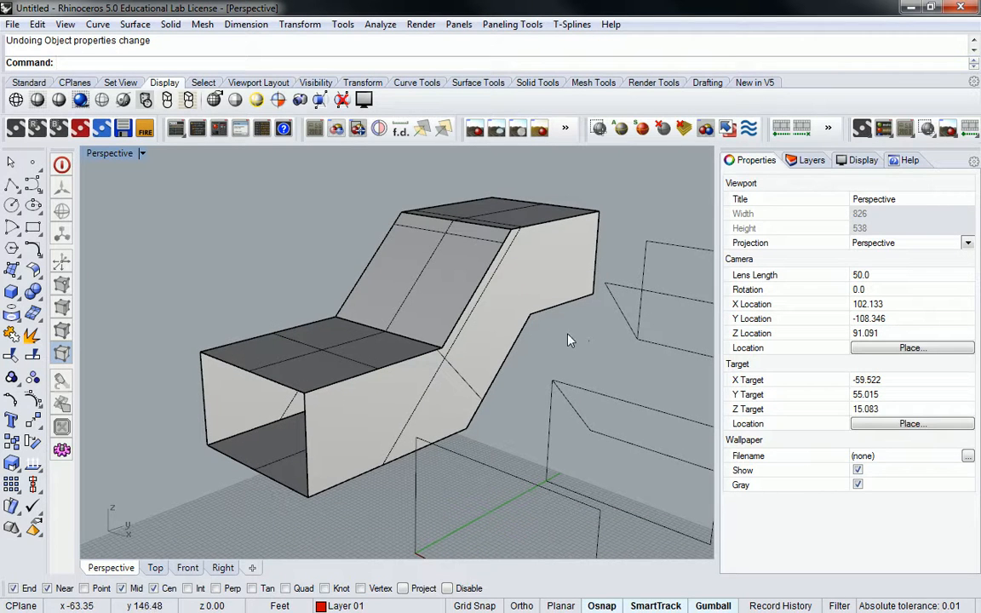
Hide the surface isocurves of the united polysurface.
click(528, 317)
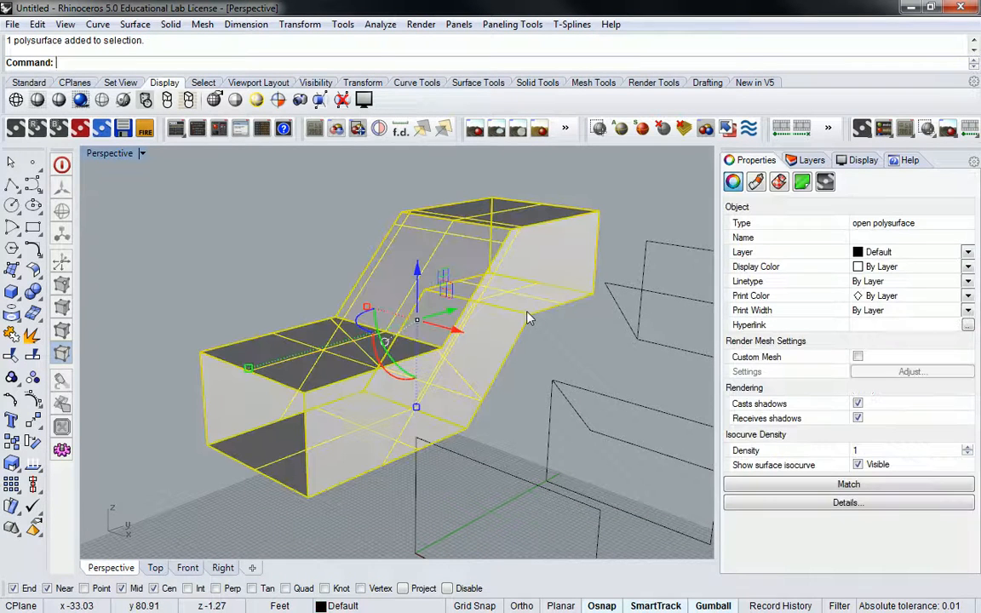
click(857, 465)
click(570, 335)
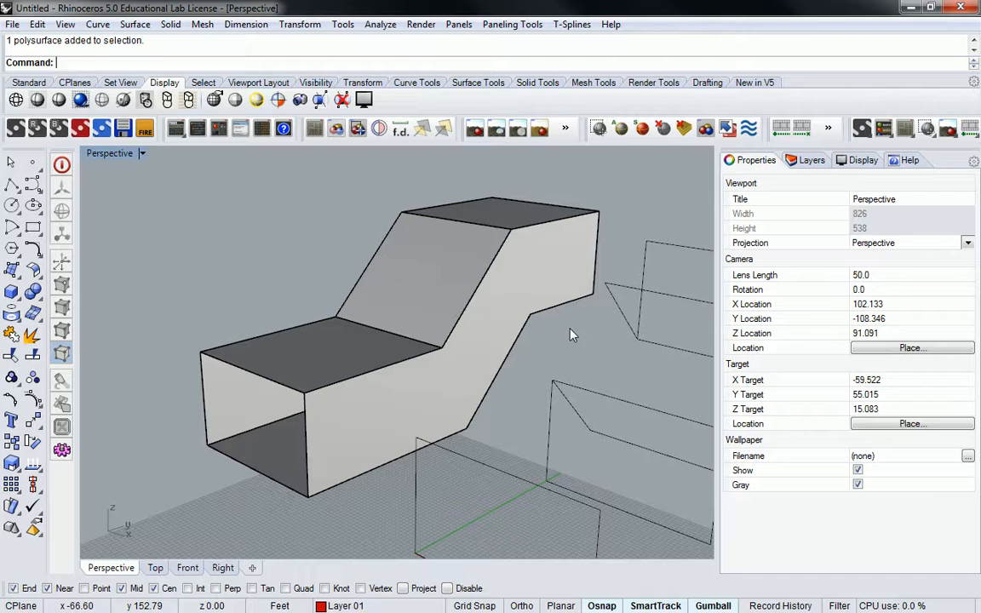
Extrude the slanted closed profile beside the lower upright rectangle along its normal, diagonally down past that rectangle.
shift+right_drag(633, 335, 552, 343)
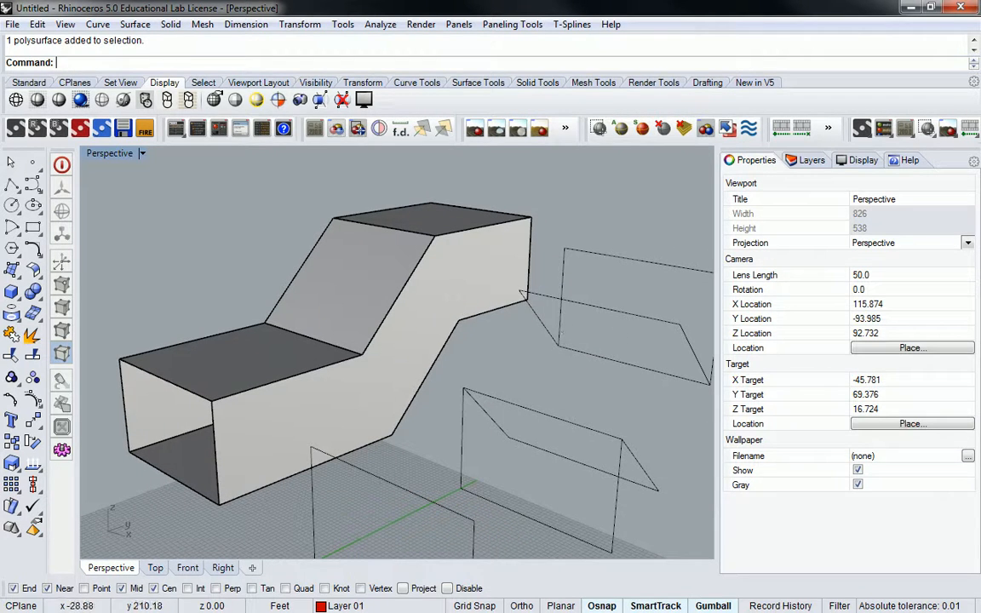
shift+right_drag(462, 278, 471, 263)
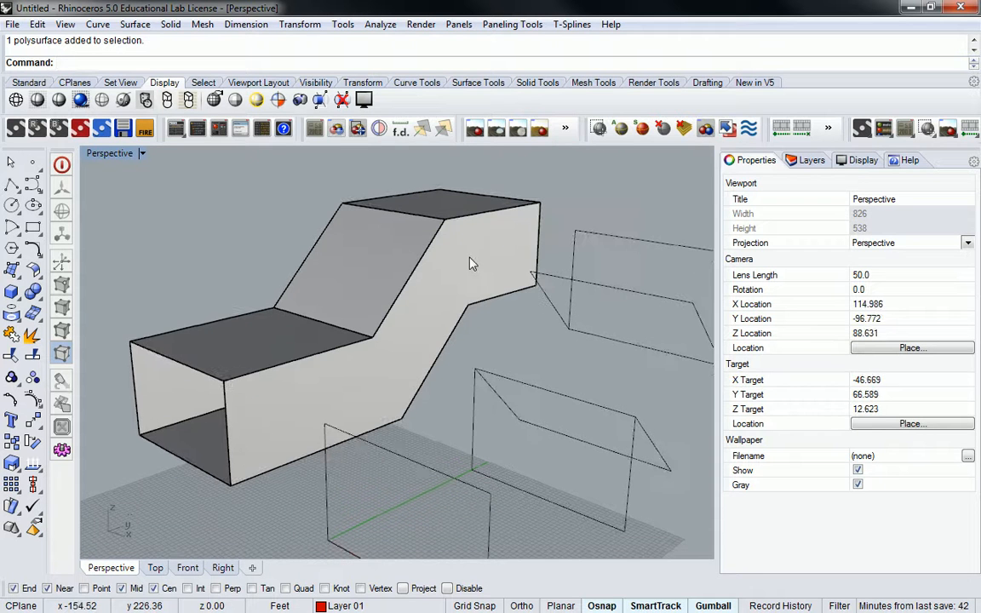
scroll(473, 264, down, 4)
scroll(498, 273, up, 2)
scroll(497, 268, up, 2)
shift+right_drag(515, 287, 500, 264)
right_drag(669, 374, 521, 309)
click(511, 322)
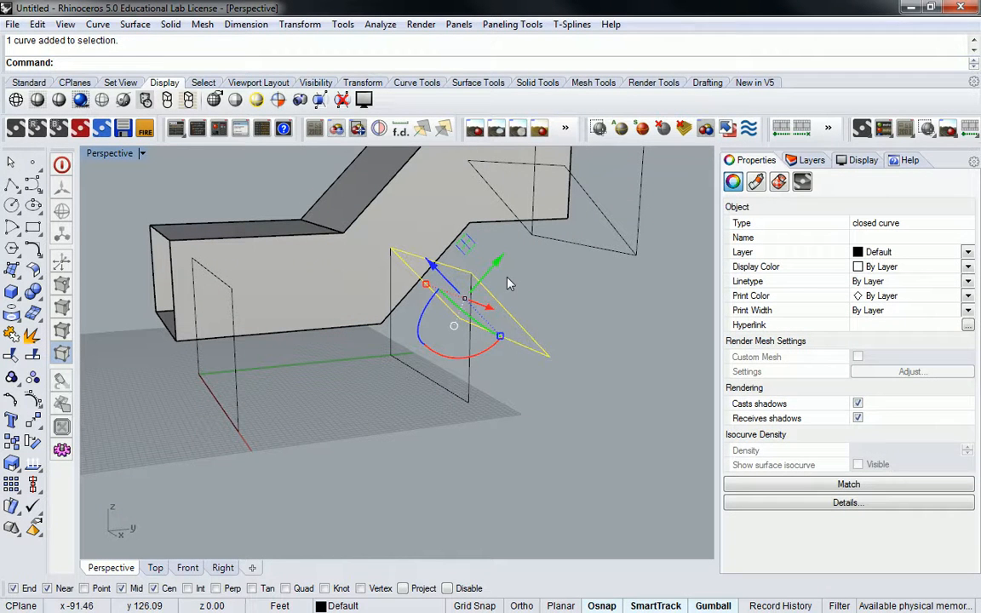
click(807, 161)
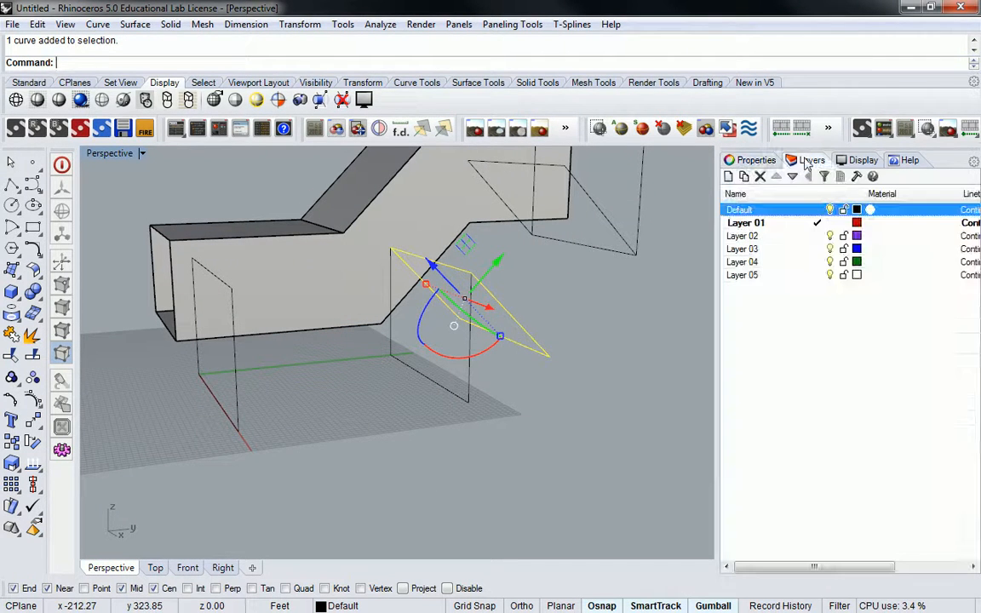
ctrl+drag(499, 264, 407, 372)
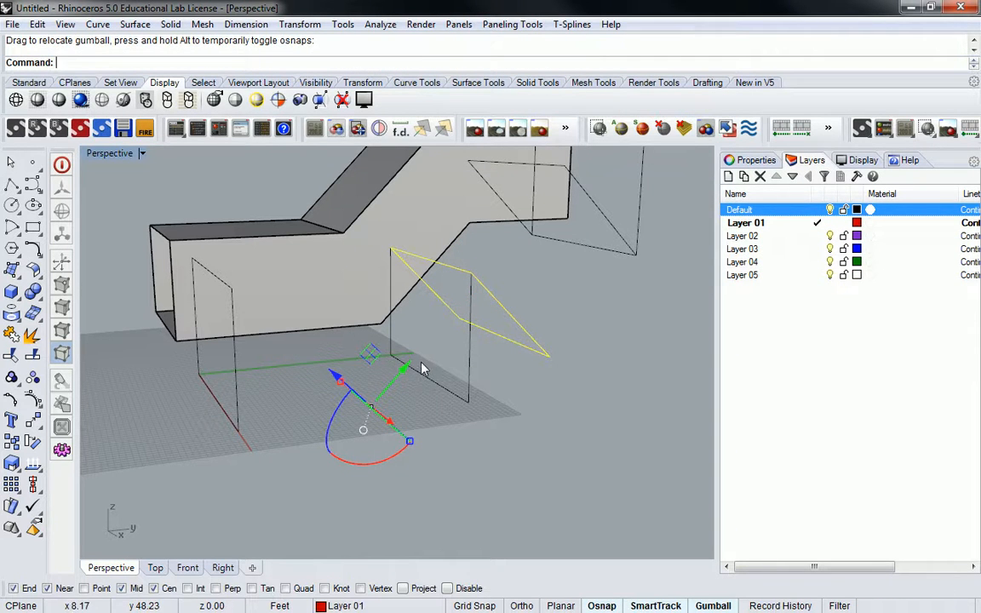
click(565, 299)
click(508, 334)
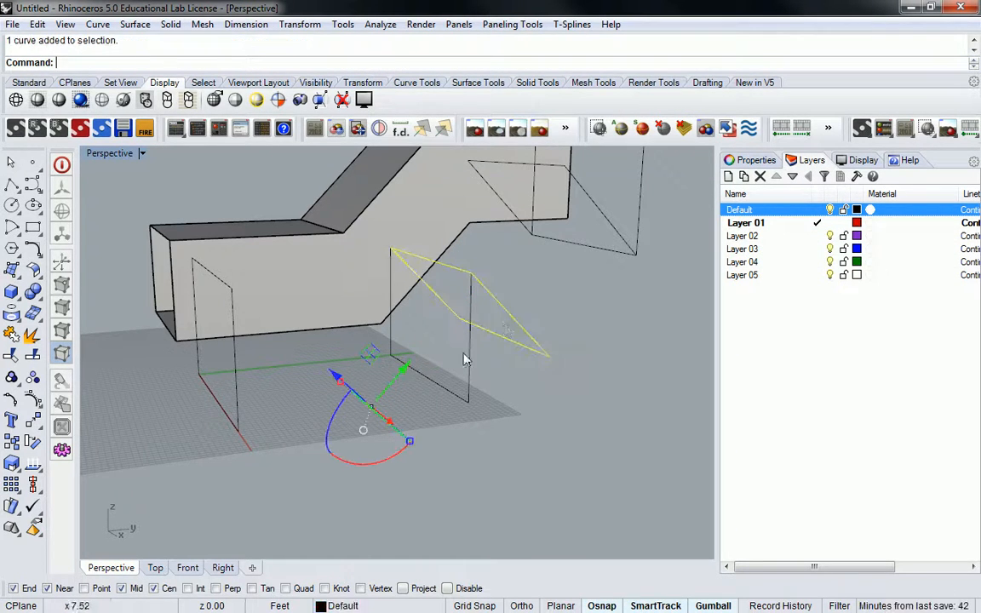
drag(405, 367, 294, 503)
click(559, 362)
Extrude the upright rectangular profile that shares an edge with the slanted extrusion horizontally along Y, past the slanted extrusion.
click(470, 373)
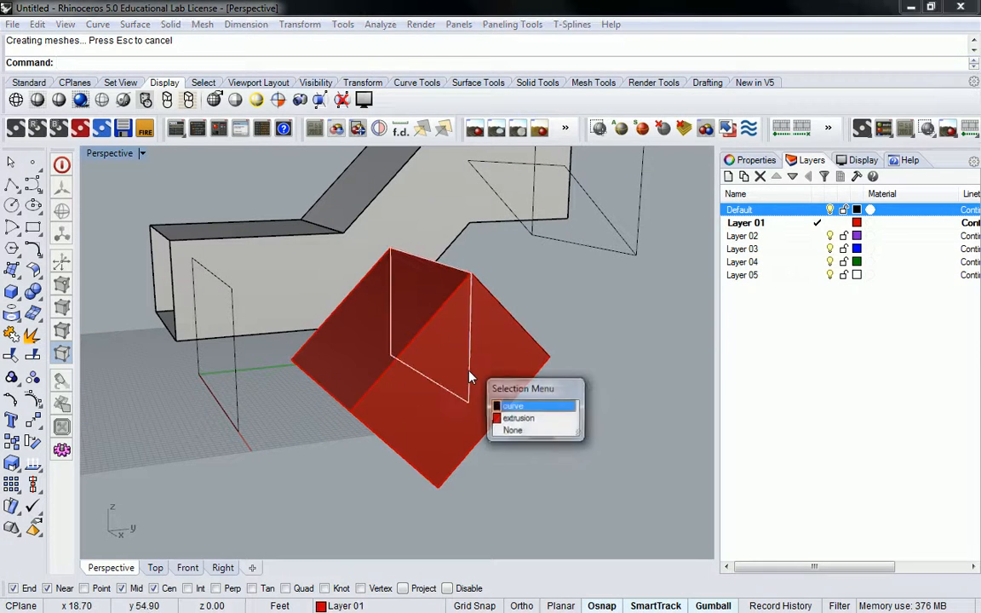
click(528, 408)
ctrl+alt+drag(471, 317, 632, 310)
click(581, 393)
Trim away the outer end of the horizontal extrusion, using the slanted extrusion as the cutting object.
right_drag(577, 395, 531, 344)
text(trim)
key(Return)
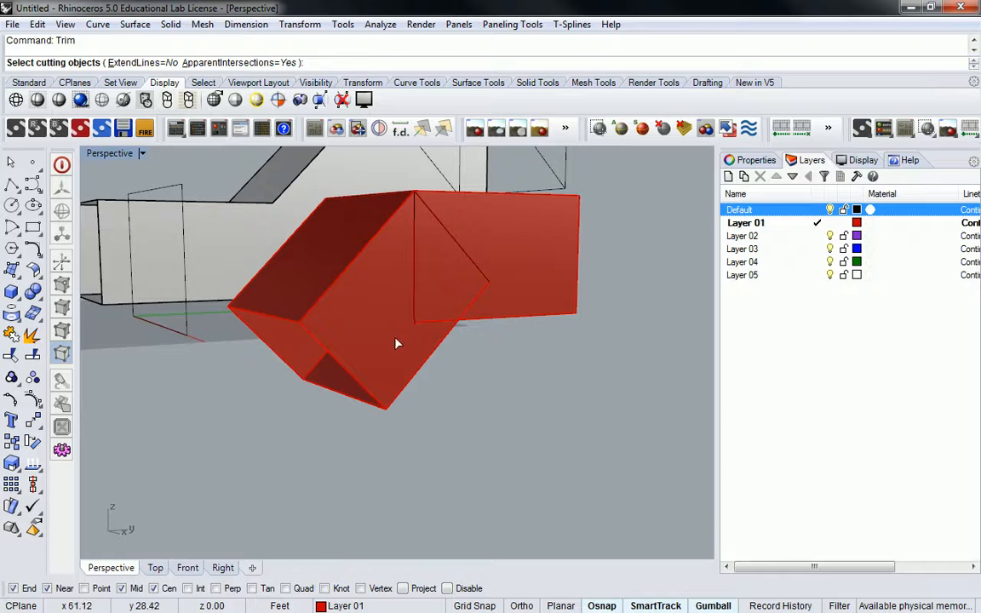
click(410, 364)
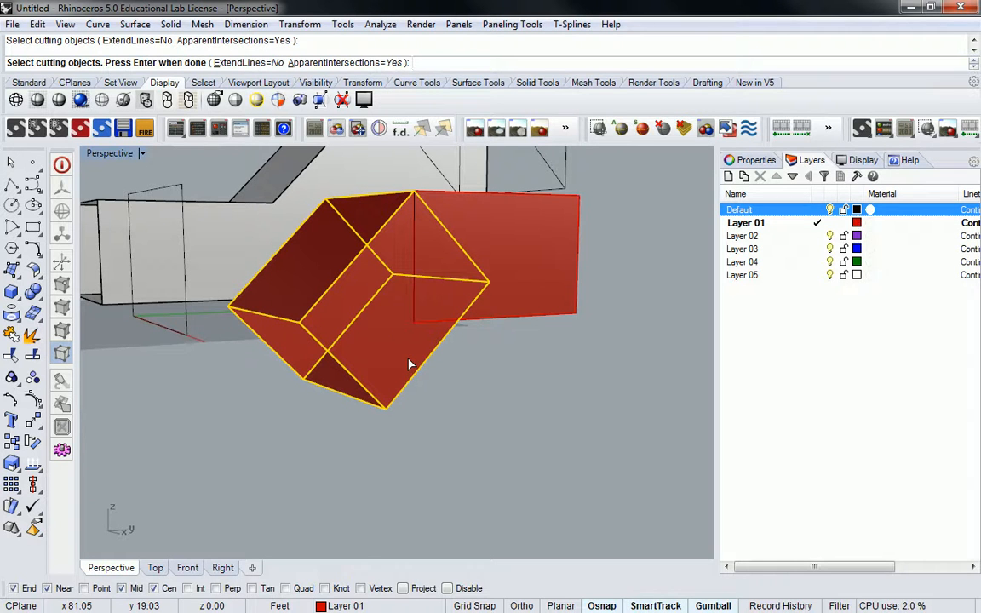
key(Return)
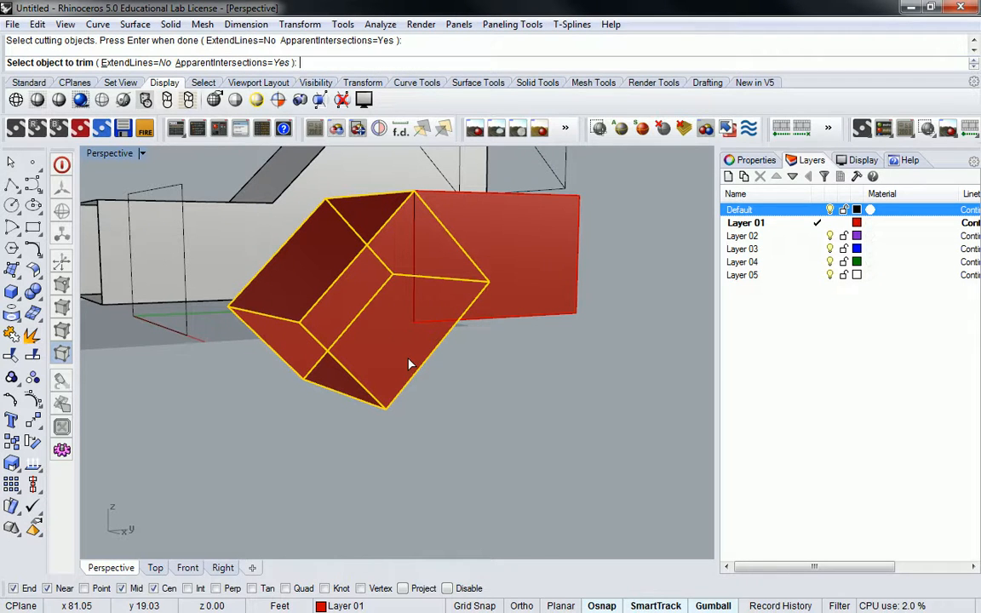
click(563, 308)
right_drag(563, 309, 452, 340)
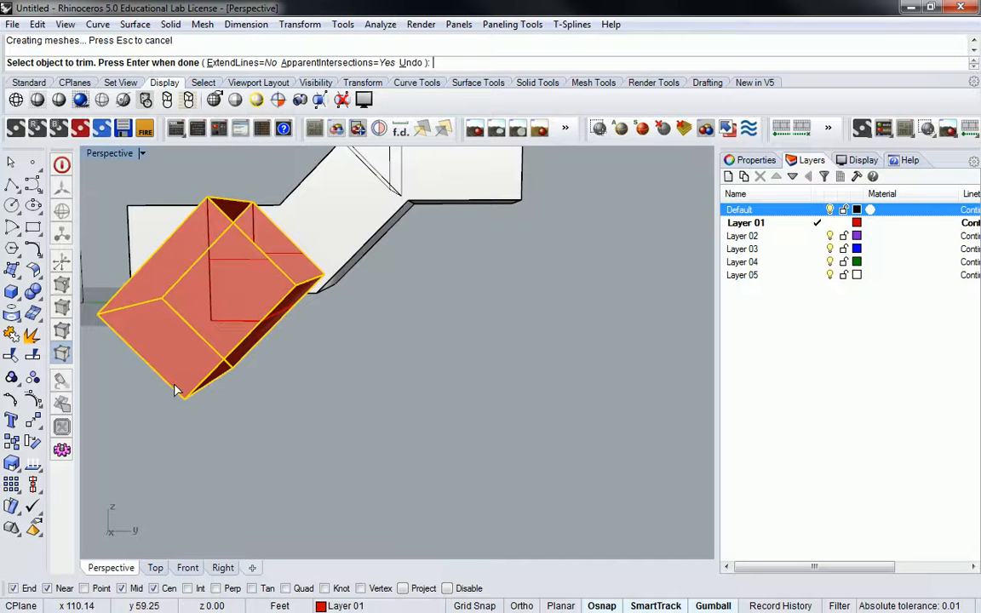
key(Return)
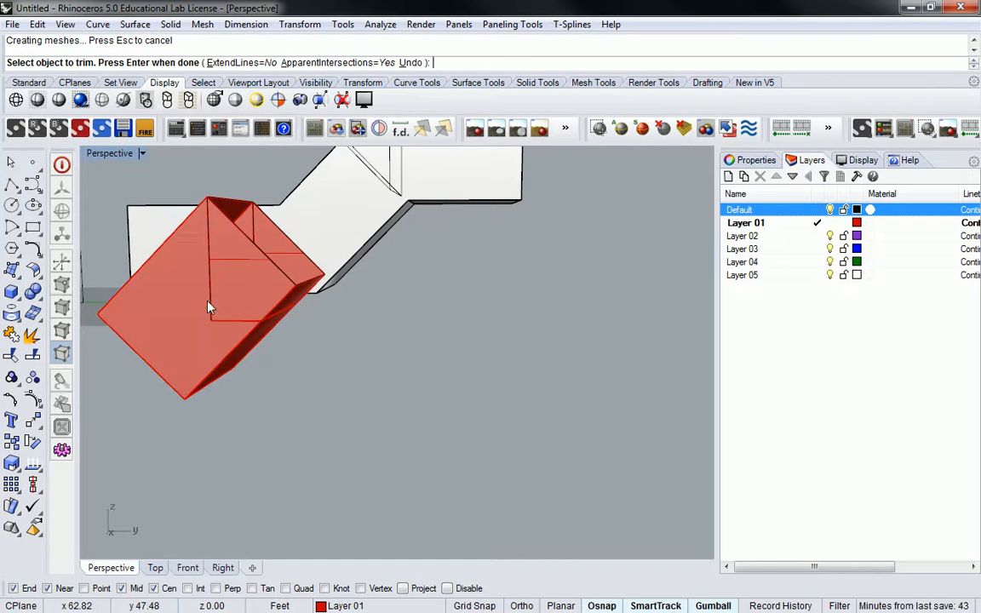
Trim away the lower part of the slanted extrusion that projects beyond the trimmed horizontal piece, using that piece as the cutting object.
click(235, 270)
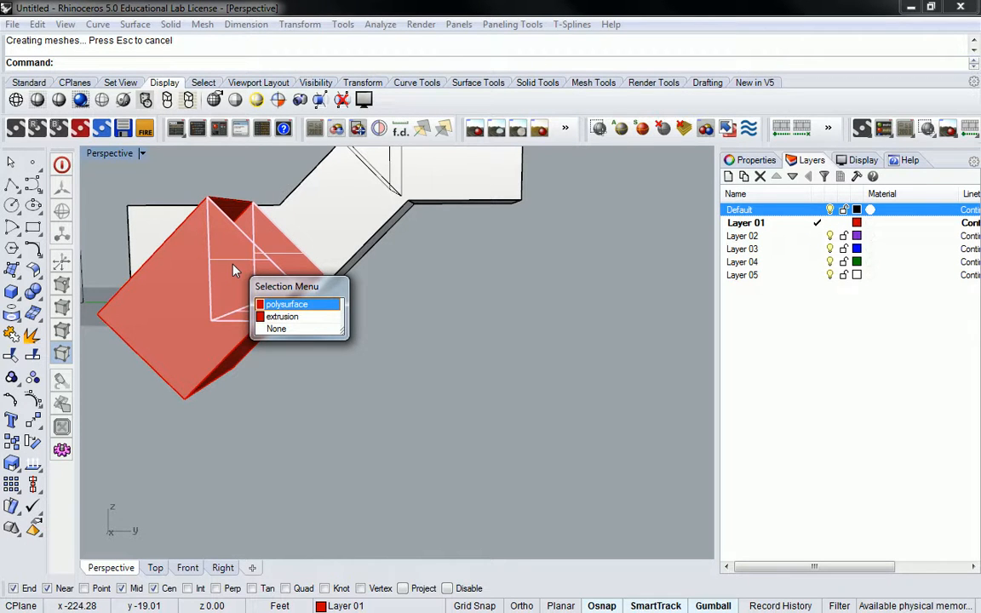
click(286, 304)
right_drag(339, 319, 457, 303)
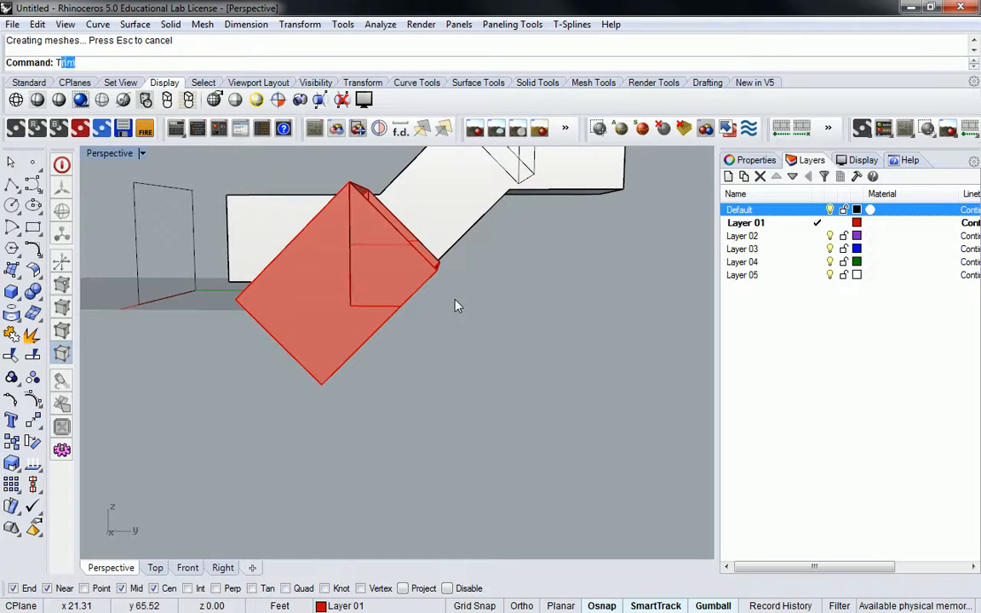
text(trim)
key(Return)
click(375, 250)
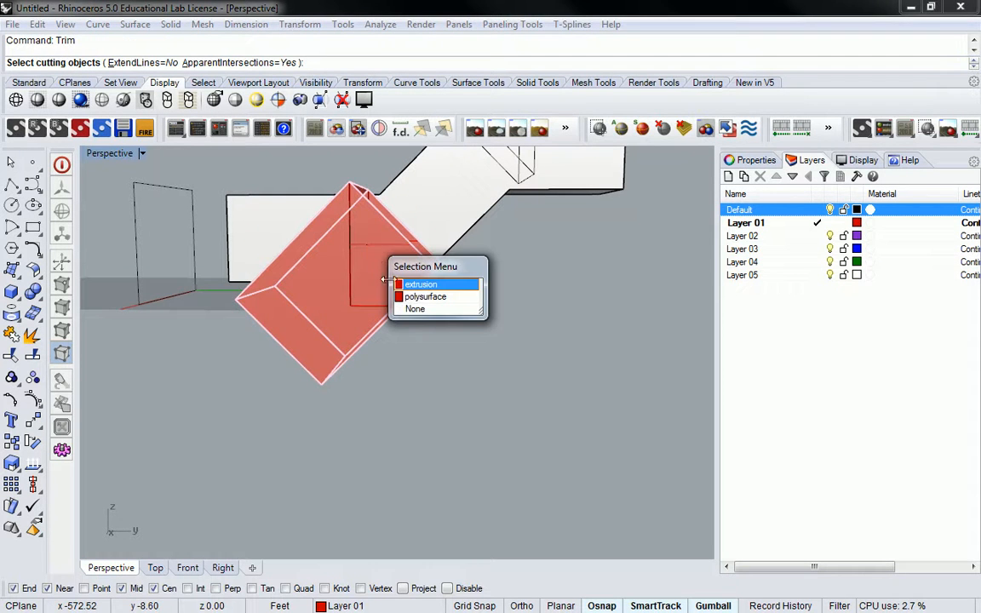
click(407, 296)
key(Return)
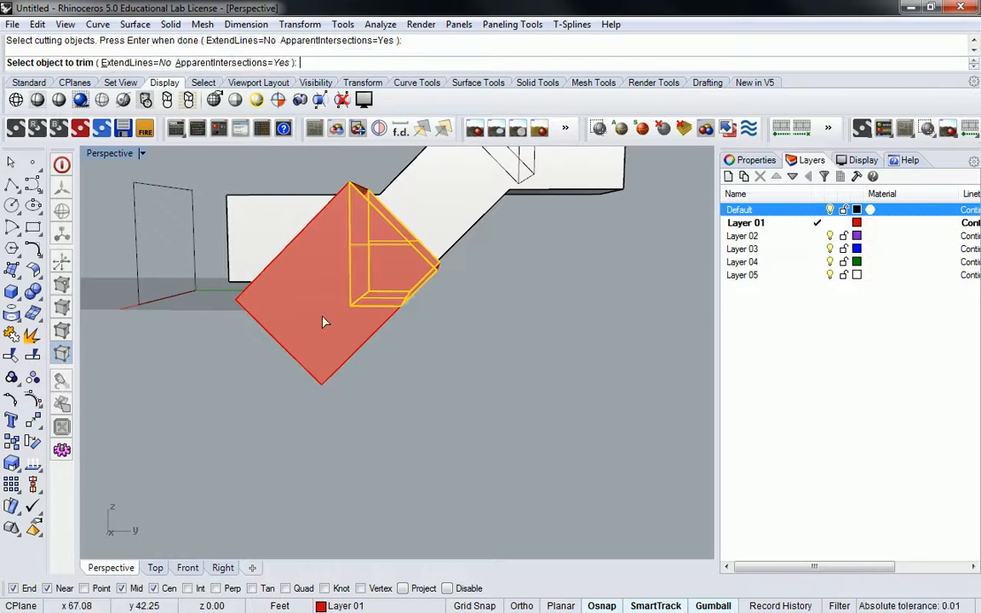
click(309, 368)
key(Return)
right_drag(309, 367, 396, 317)
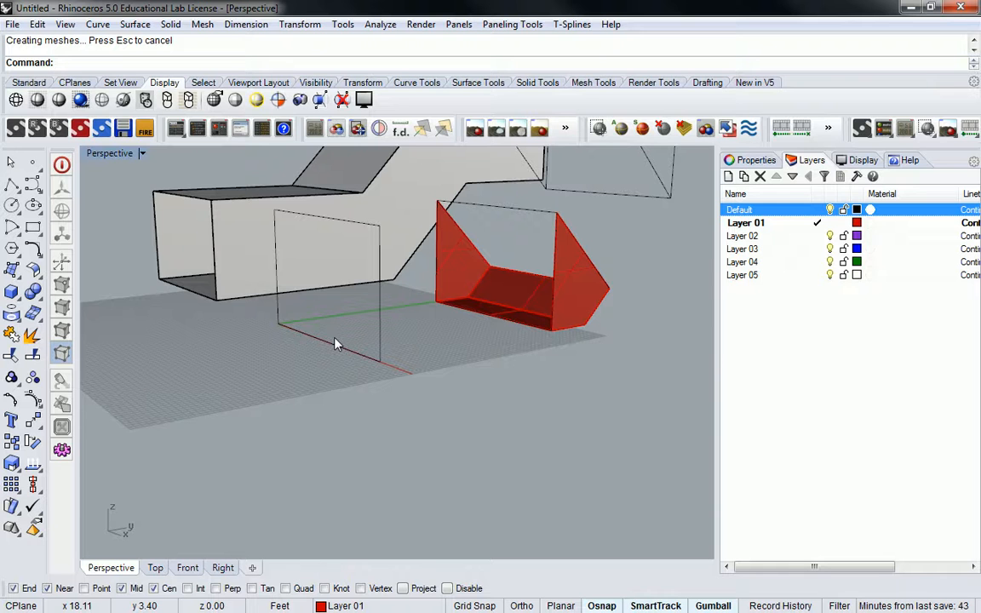
shift+right_drag(423, 279, 501, 306)
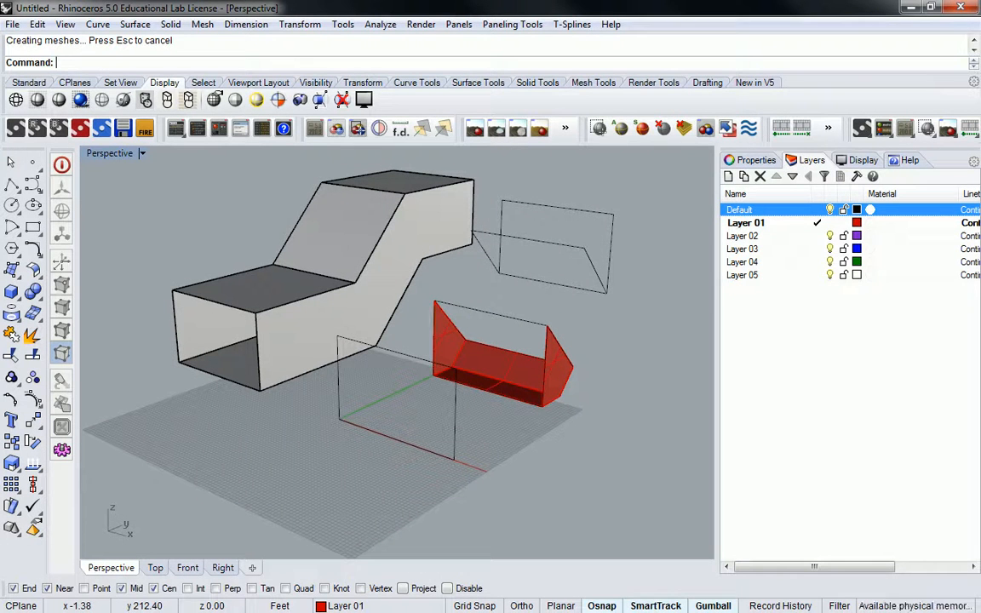